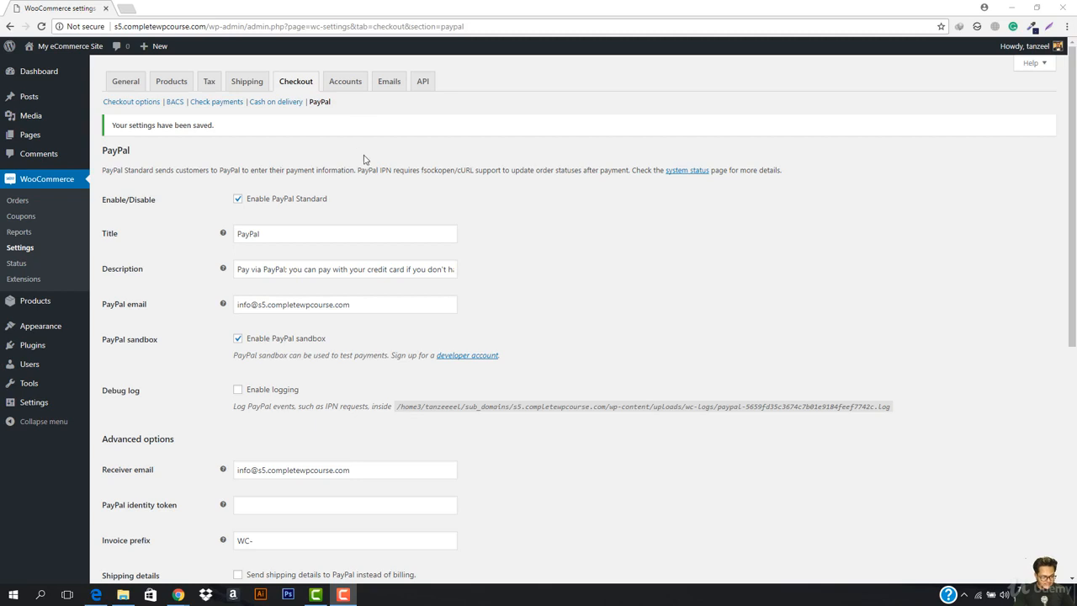
- Bring the Cart window forward and proceed to checkout with the two-shirt cart
mouse_move(179, 594)
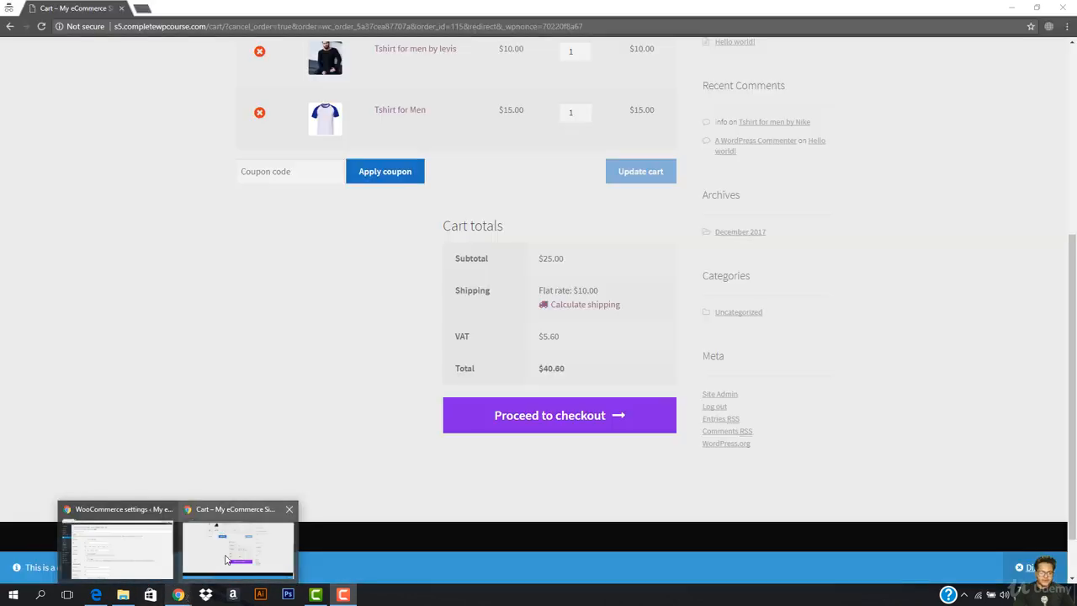
click(225, 559)
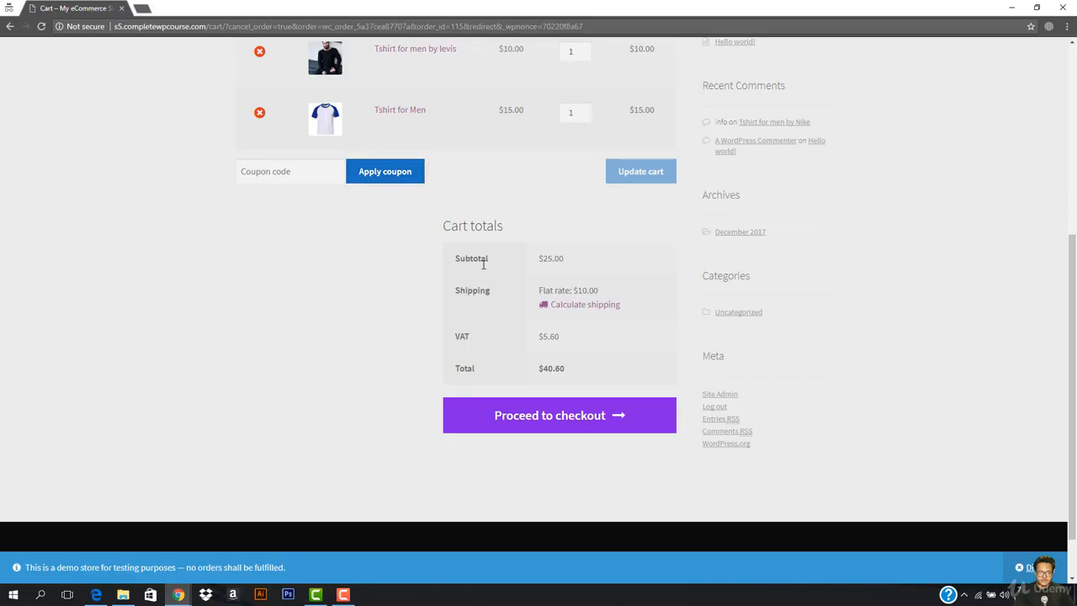
scroll(505, 270, up, 3)
scroll(558, 281, down, 2)
click(550, 487)
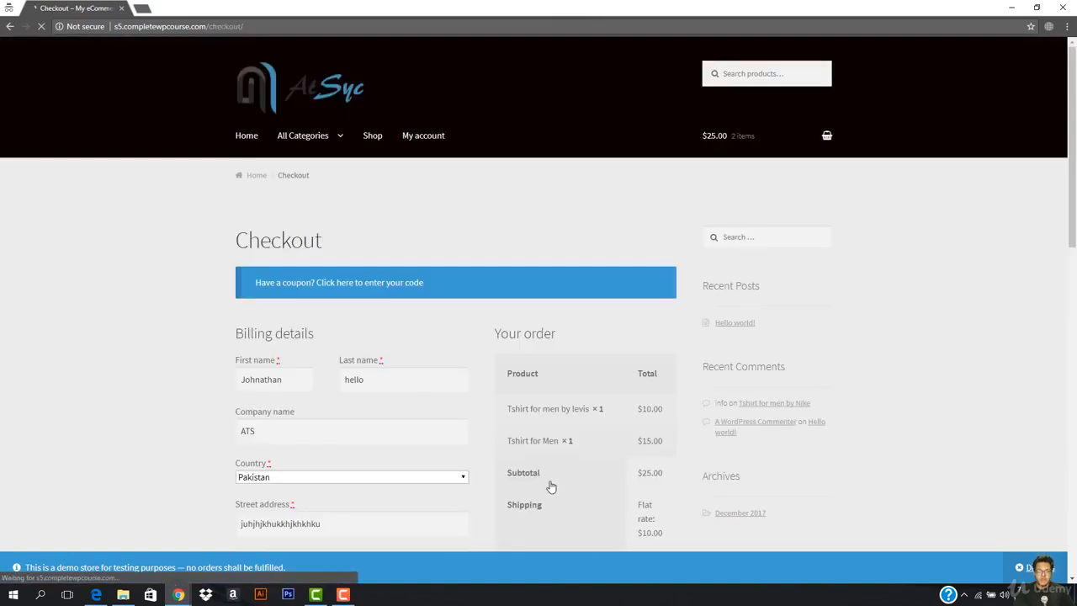
- Accept the terms, send the order to PayPal, and choose debit or credit card payment
scroll(567, 409, down, 4)
scroll(566, 409, down, 3)
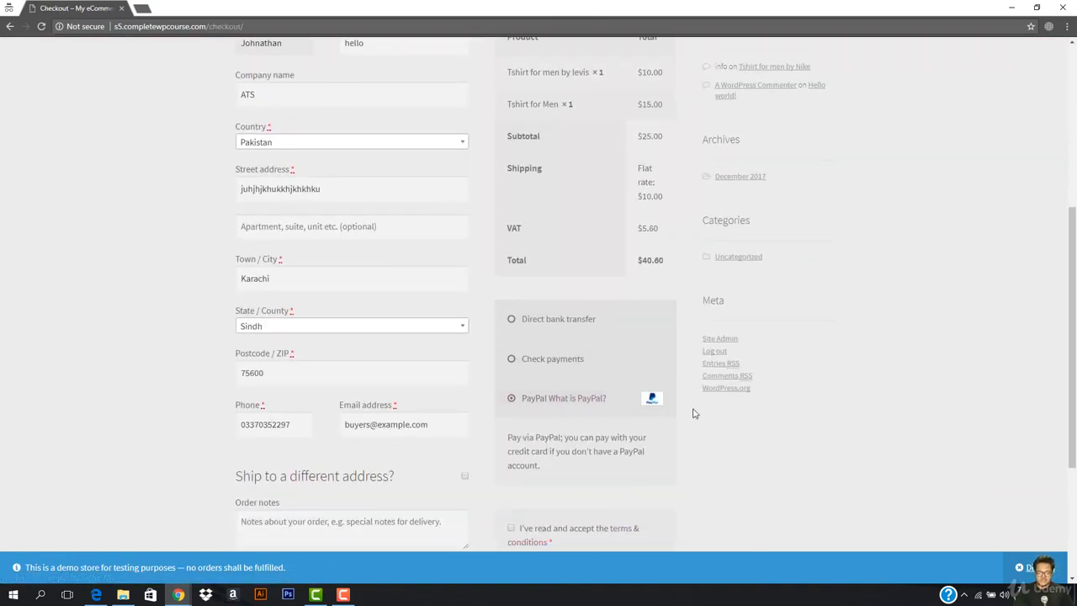
click(594, 361)
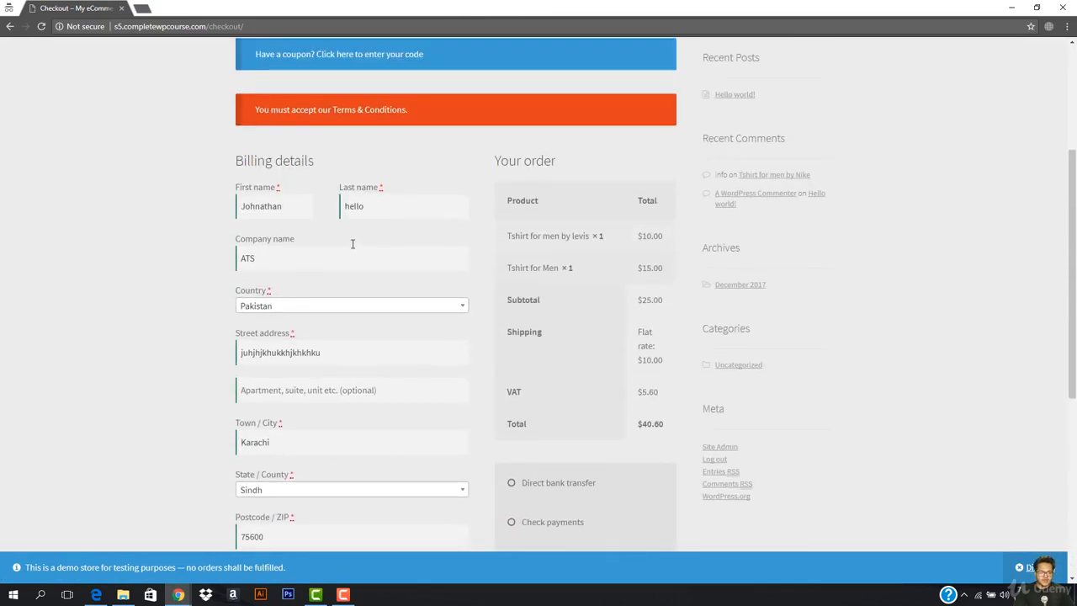
scroll(388, 232, down, 5)
click(511, 306)
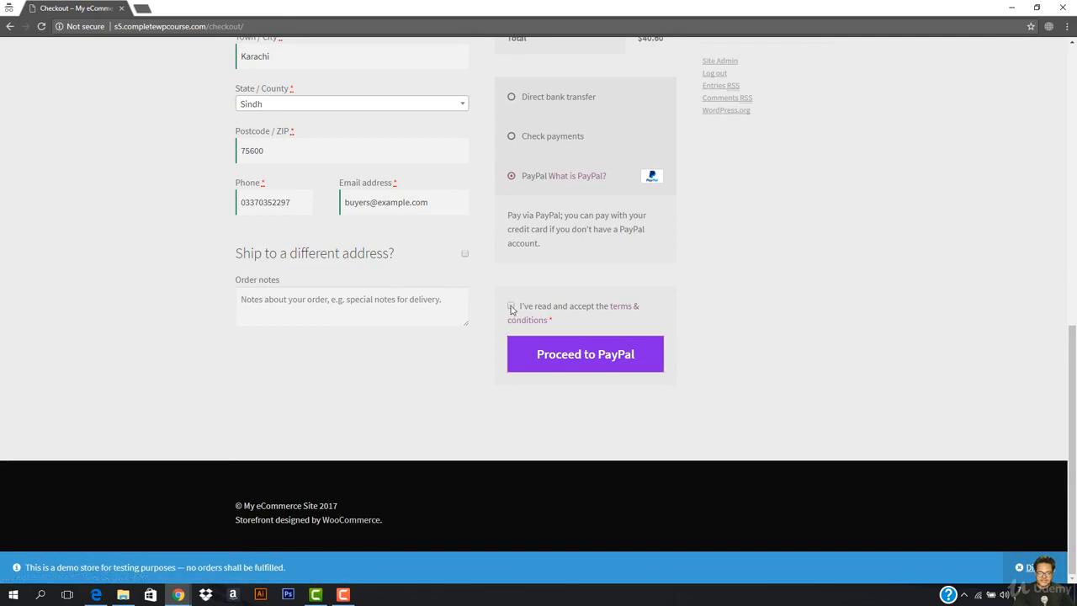
click(545, 354)
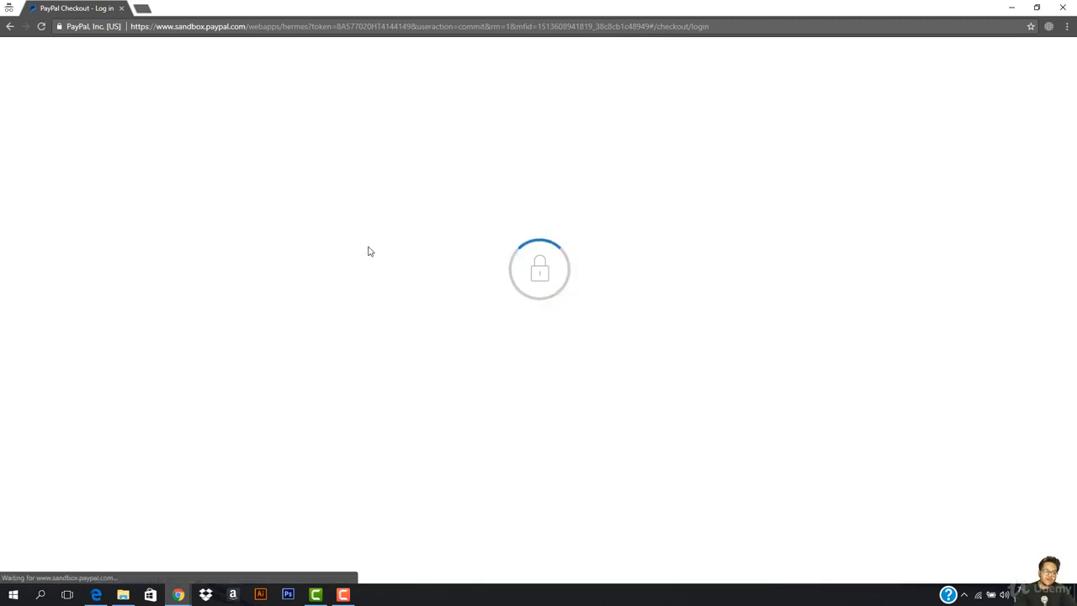
click(403, 360)
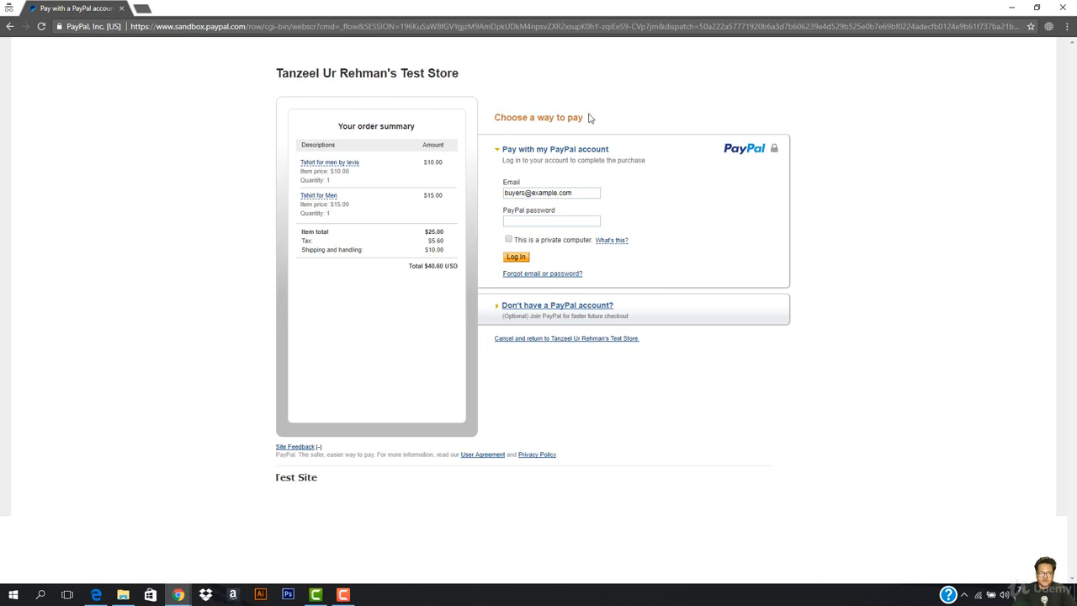
- Open PayPal's guest debit or credit card form for the $40.60 order
click(585, 314)
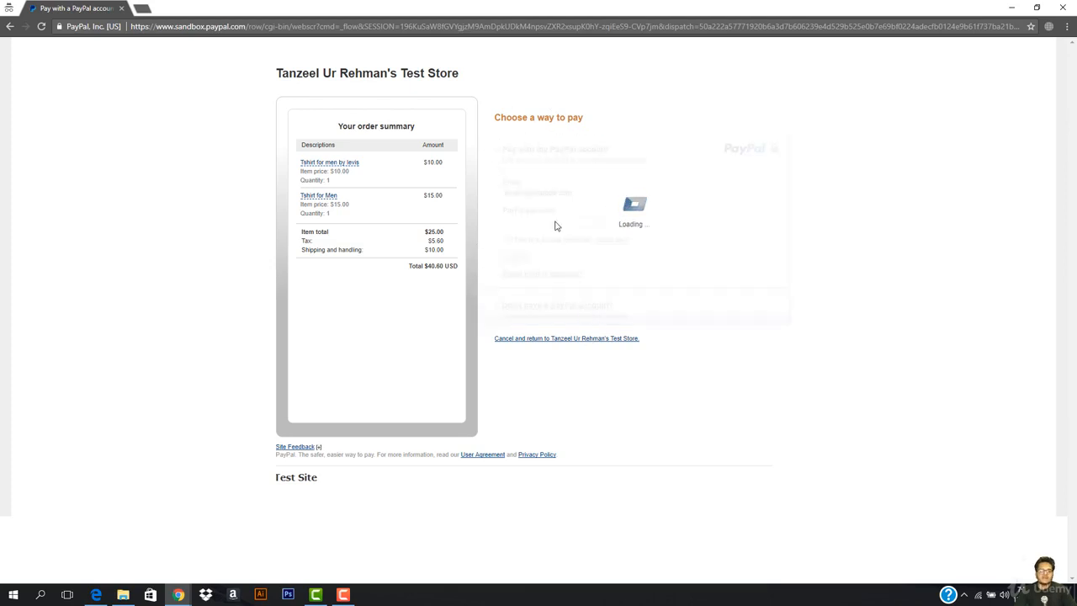
scroll(654, 203, down, 2)
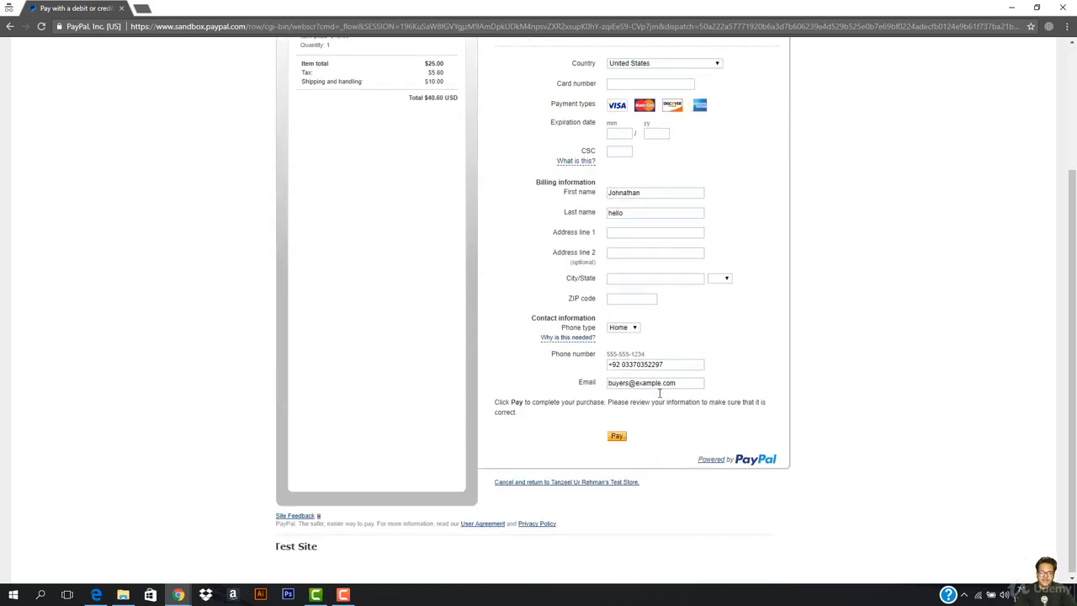
scroll(624, 449, up, 1)
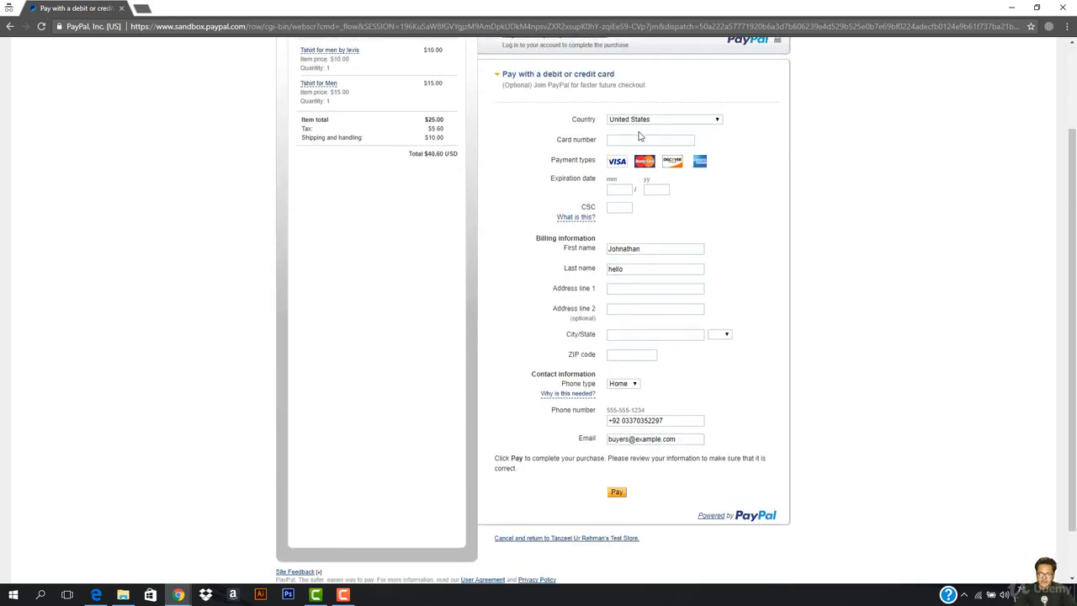
- Enter a test card number, expiry year 22 and a security code
click(632, 139)
text(554545454545455)
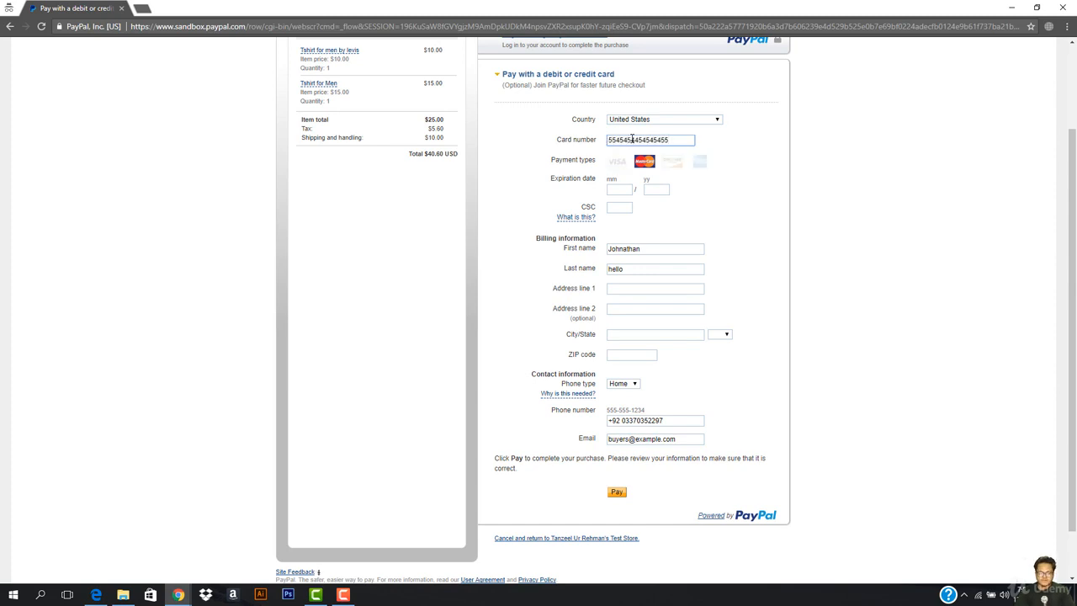
key(Tab)
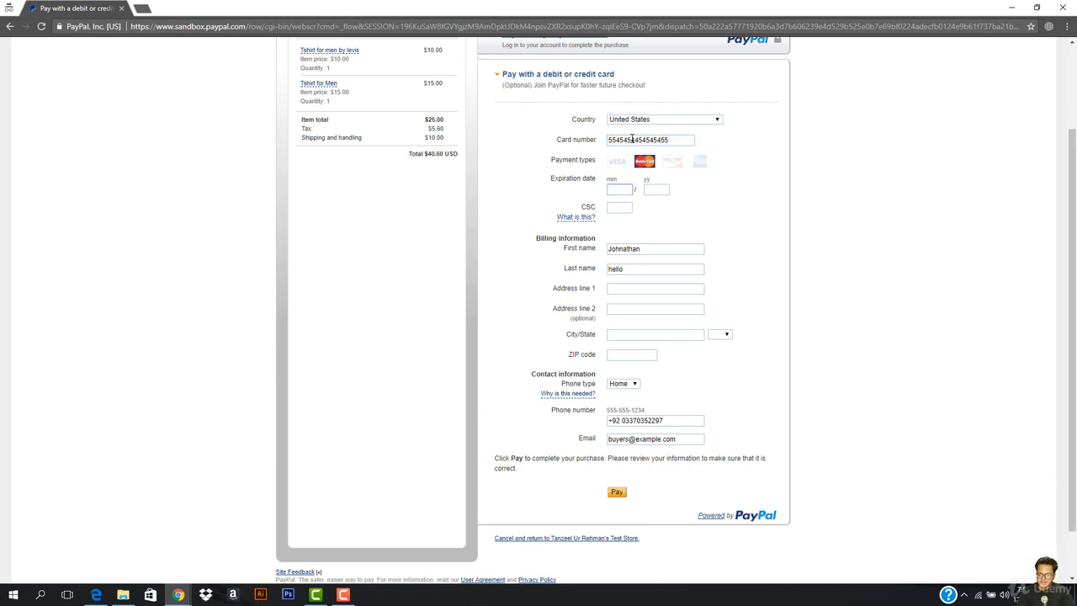
key(Tab)
text(22)
key(Tab)
text(4)
- Fill the billing address 'sssssss', take the city from a saved suggestion, and set state AL
click(634, 290)
text(ssssssss)
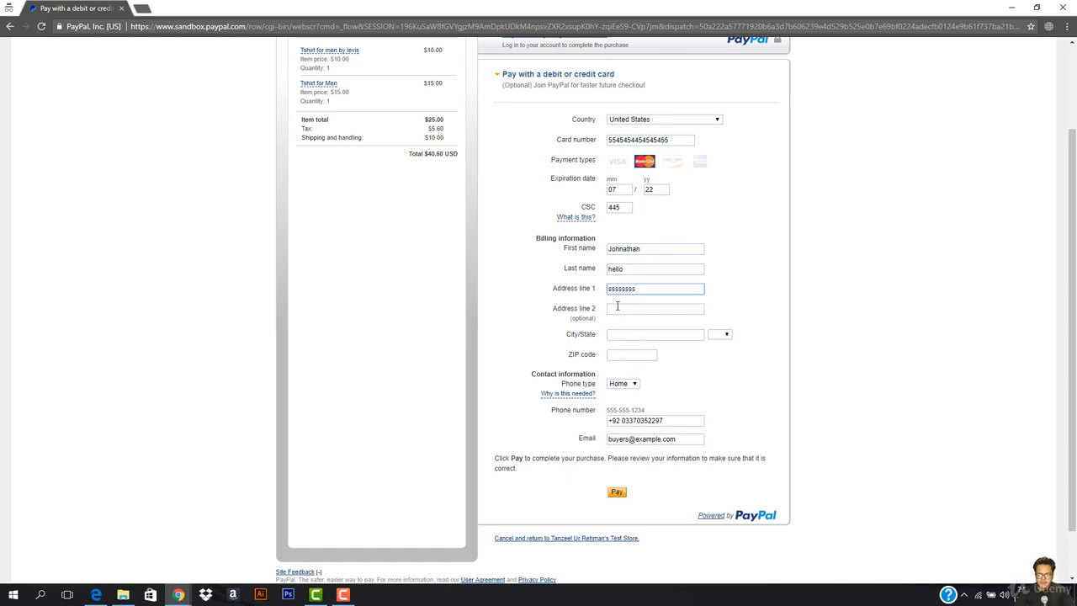
click(618, 306)
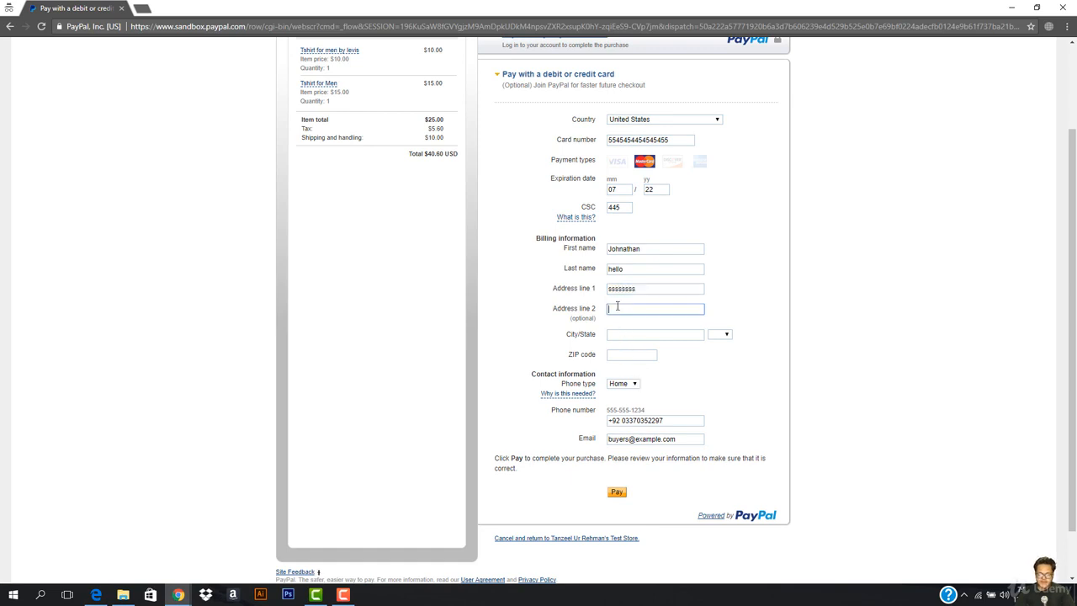
click(650, 336)
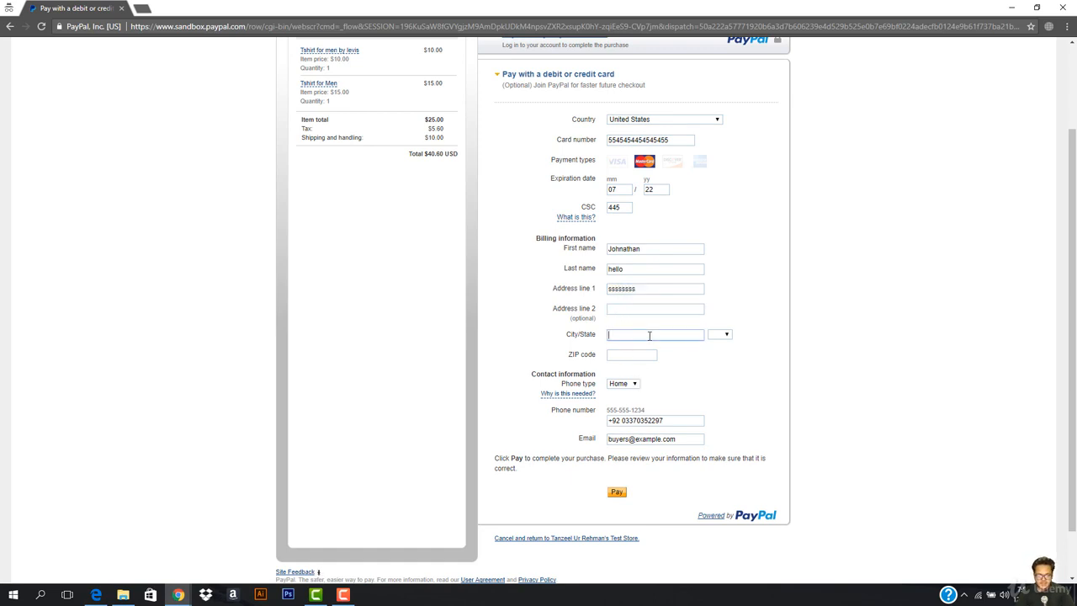
text(K)
key(Down)
key(Down)
key(Down)
key(Down)
key(Return)
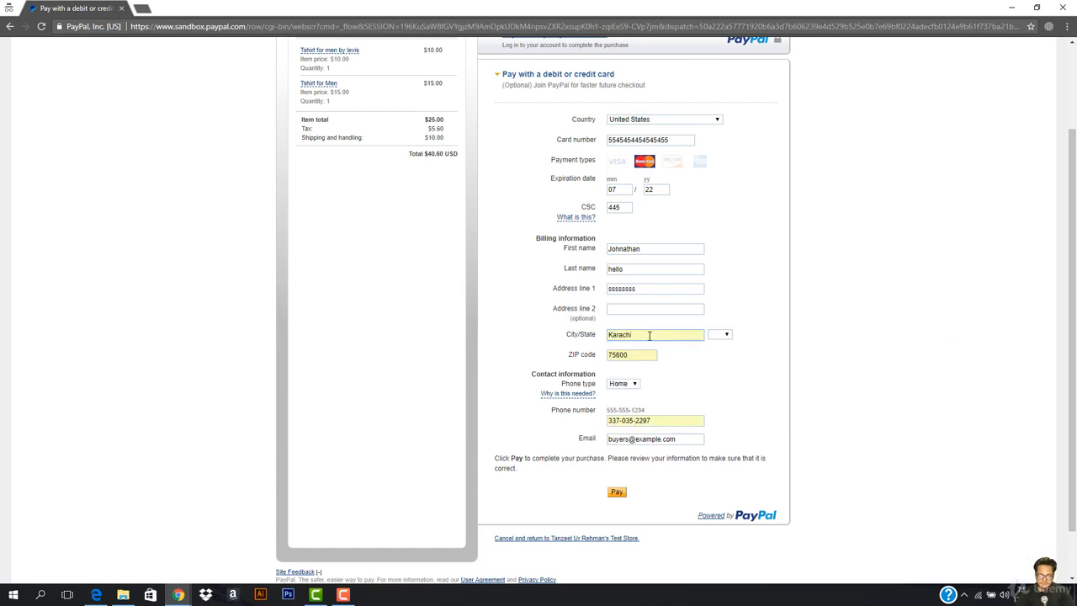
click(715, 338)
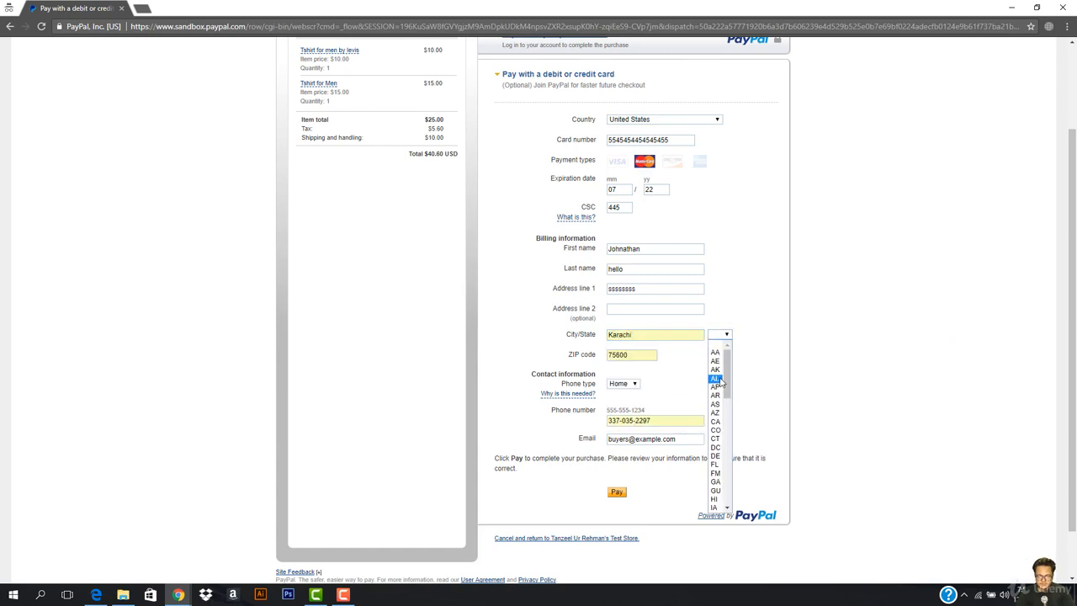
click(718, 381)
- Submit the card payment, see it rejected, and cancel back to the store
click(615, 494)
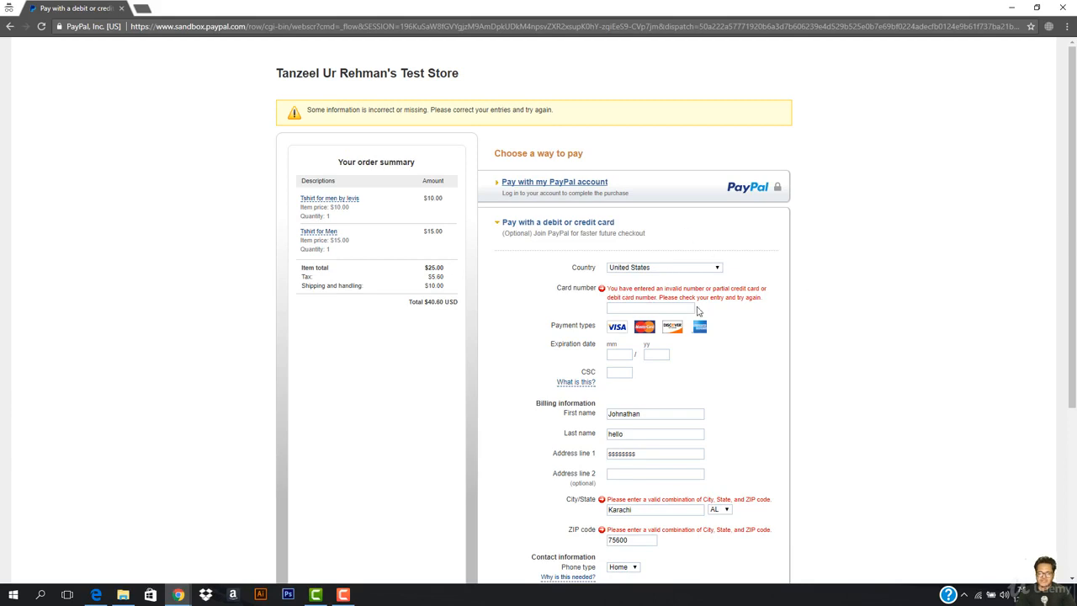
scroll(707, 271, down, 2)
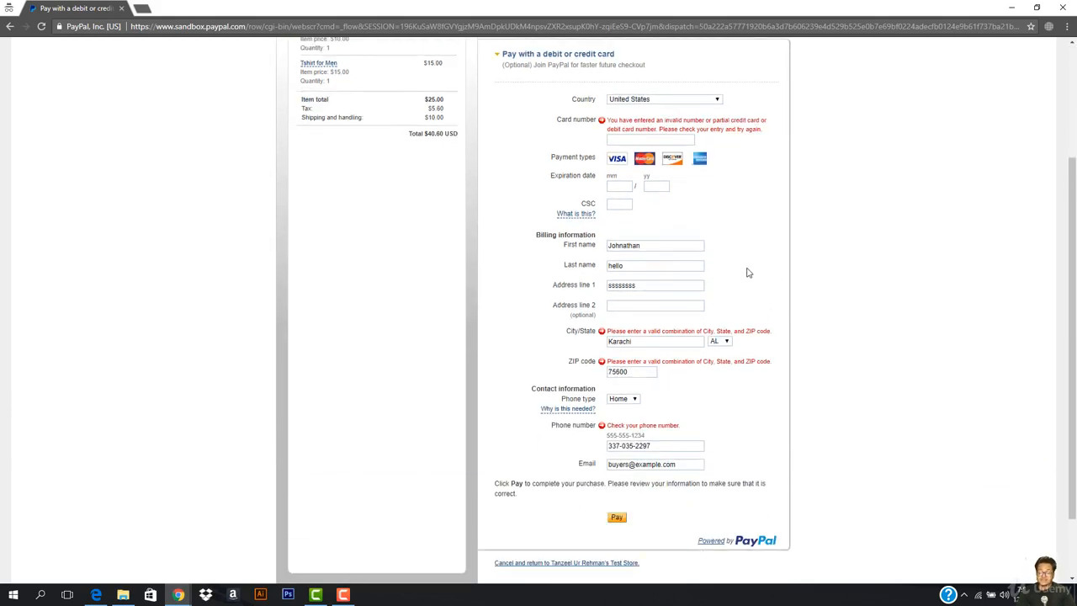
scroll(752, 269, down, 1)
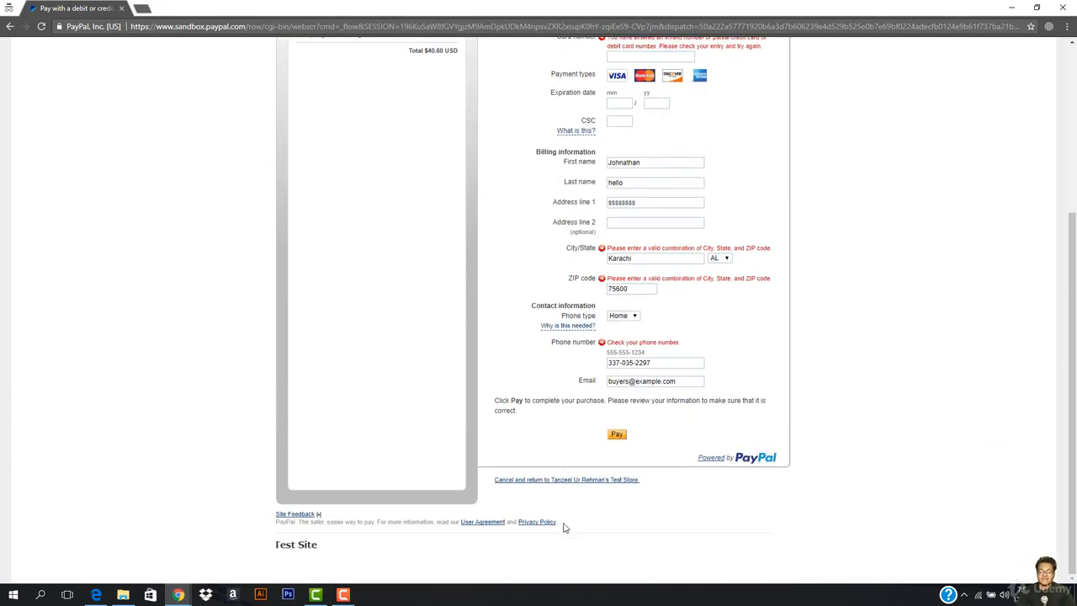
click(579, 481)
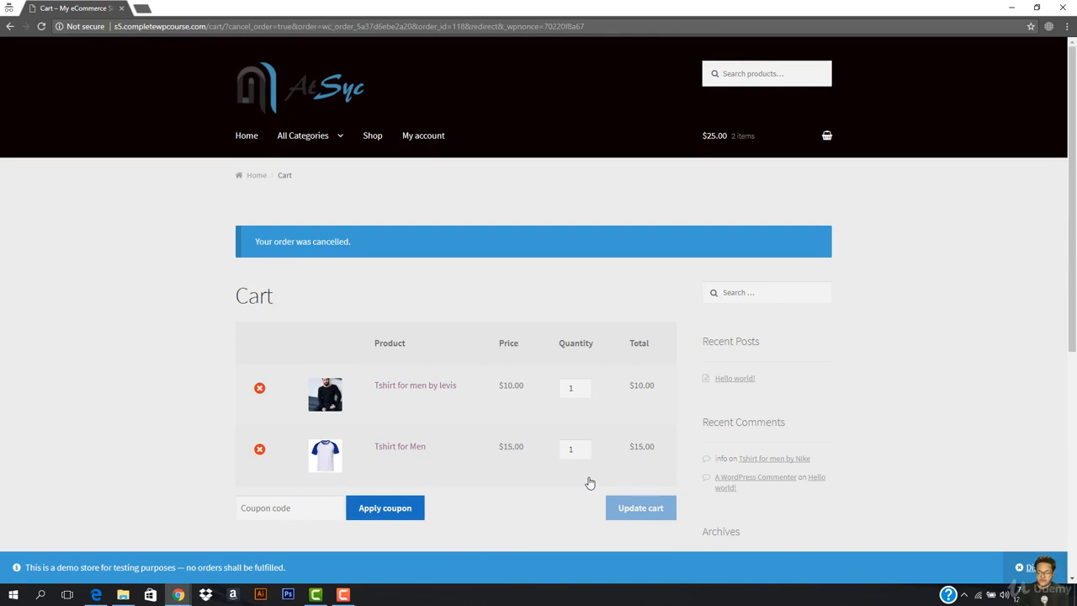
- Go from the cancelled-order cart to the store home page, then close the storefront tab
scroll(644, 303, down, 5)
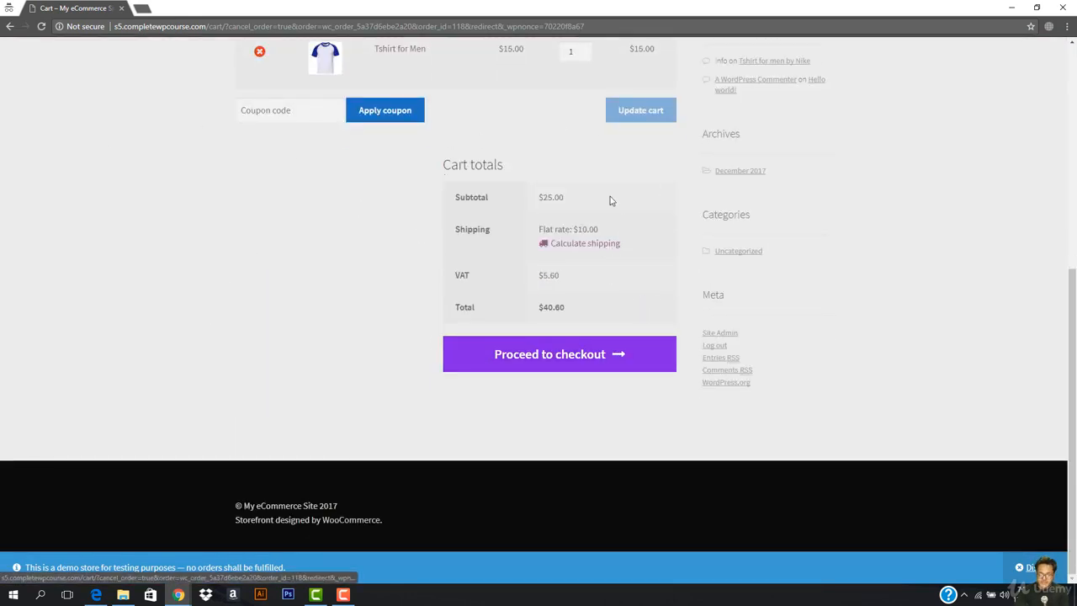
scroll(257, 387, up, 5)
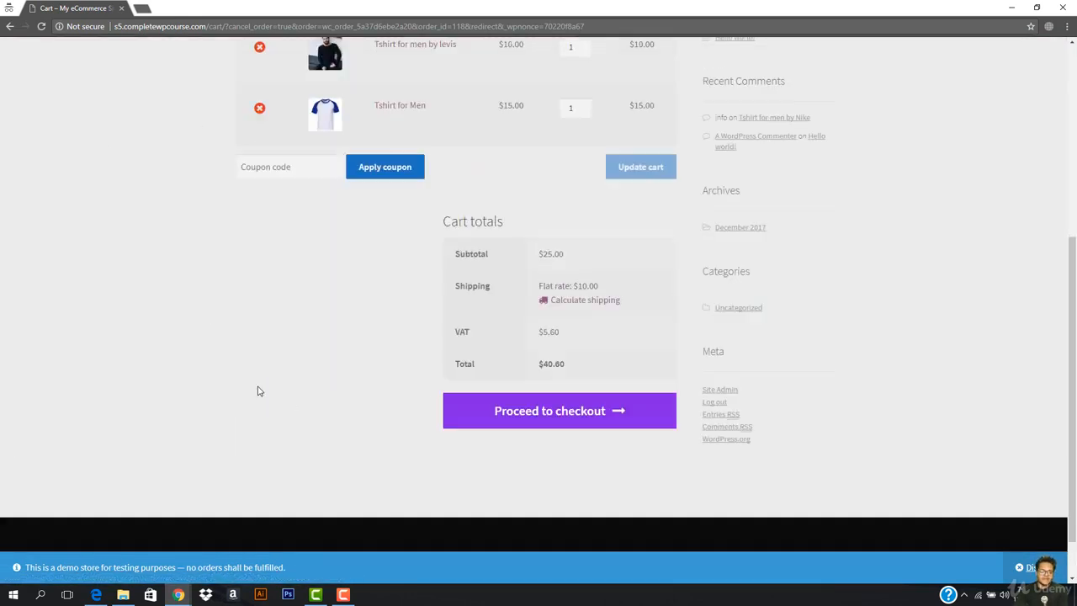
click(311, 88)
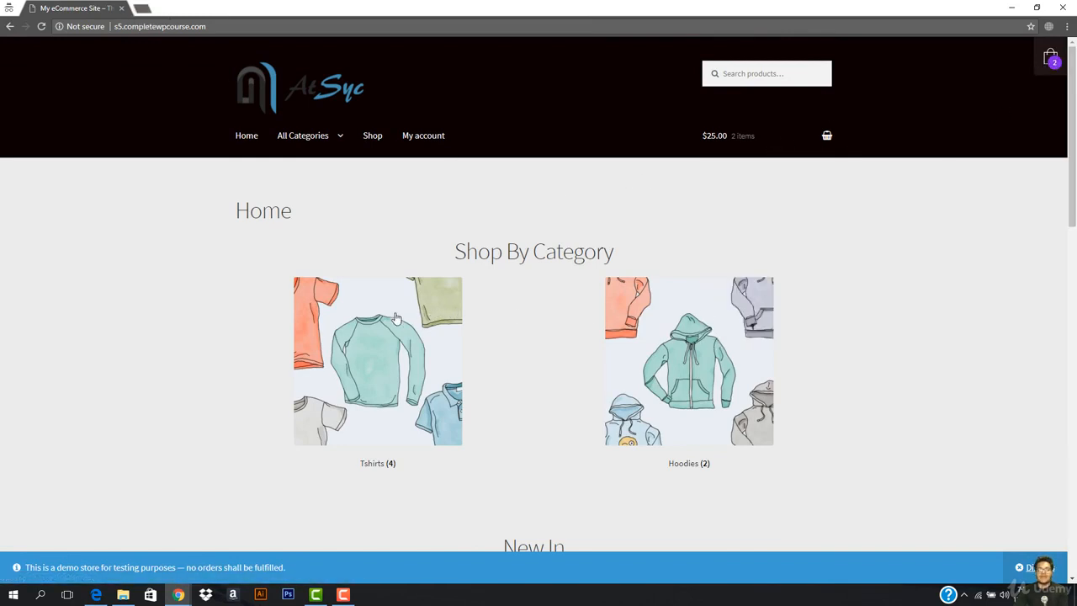
scroll(380, 368, down, 5)
scroll(379, 368, down, 6)
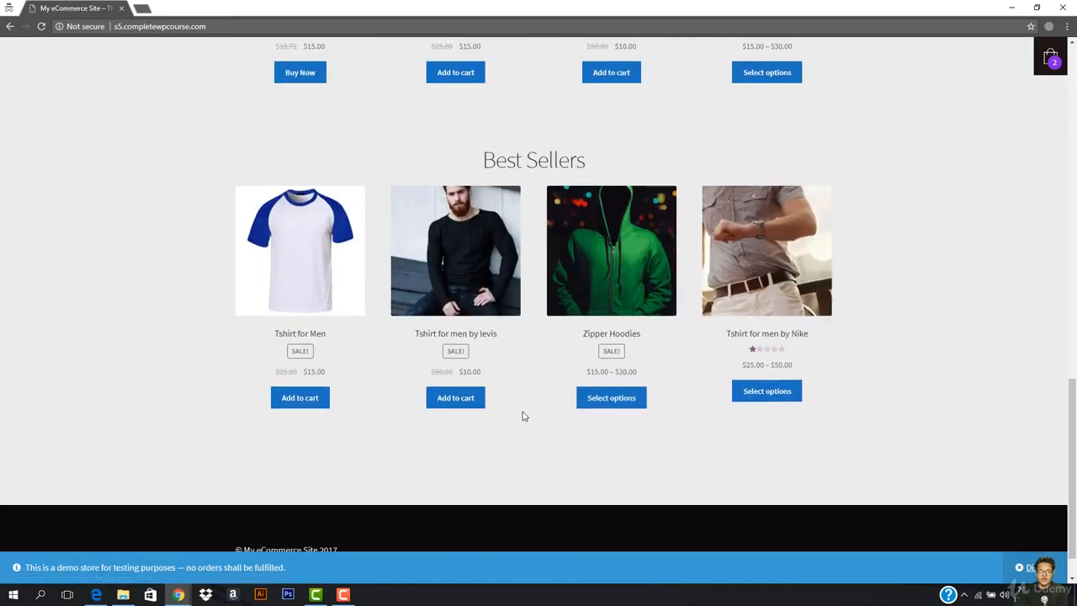
scroll(524, 413, up, 7)
scroll(530, 418, up, 5)
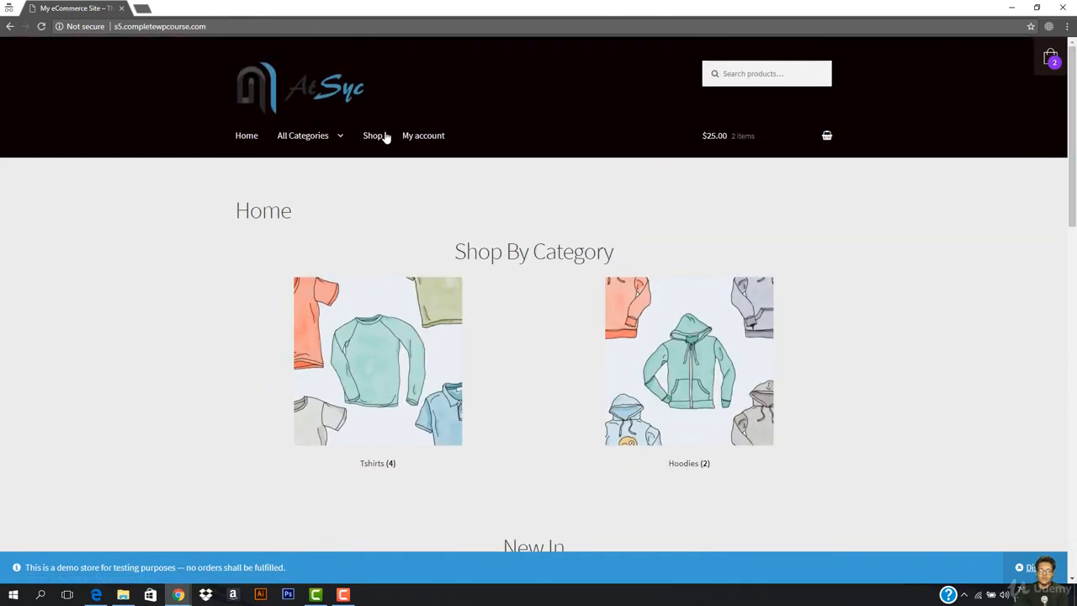
mouse_move(328, 138)
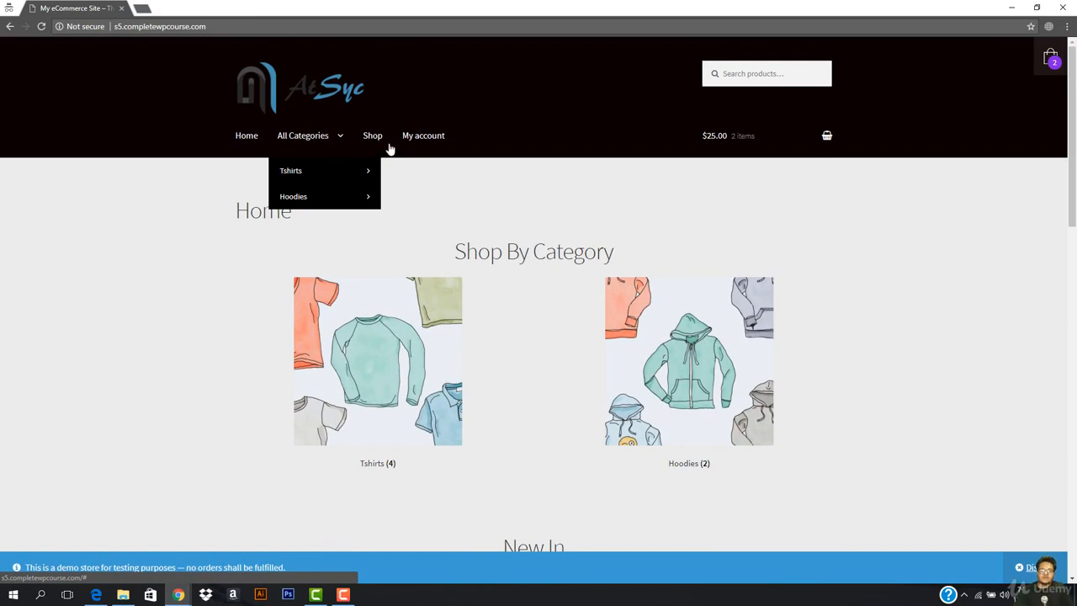
click(120, 8)
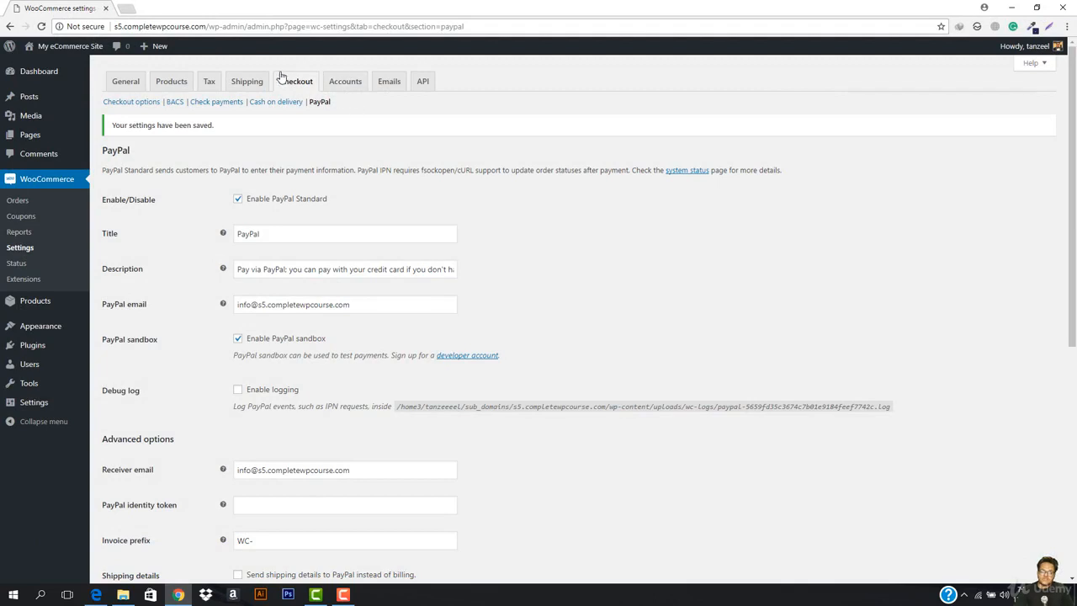
- Load the 2Checkout website in a new tab and highlight its Accepting Online Payments headline
click(123, 8)
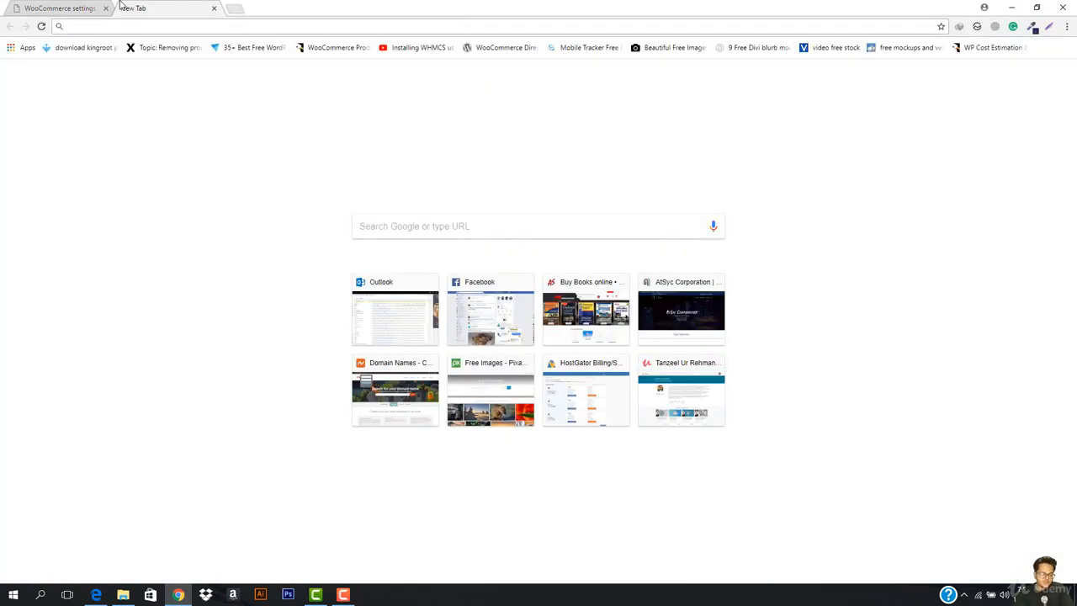
text(2chec)
key(Return)
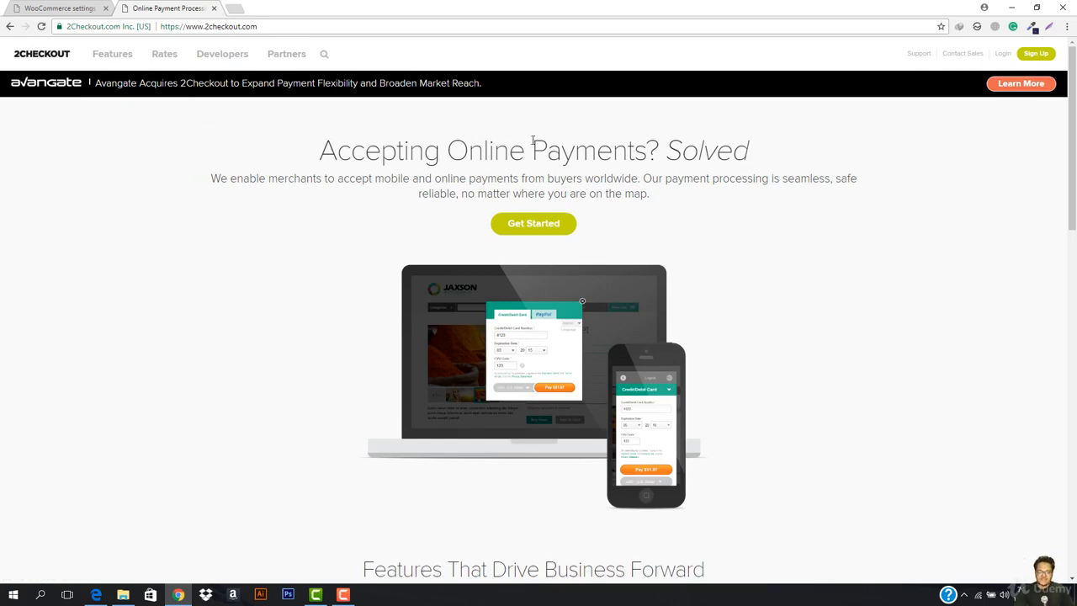
drag(294, 155, 876, 143)
click(806, 199)
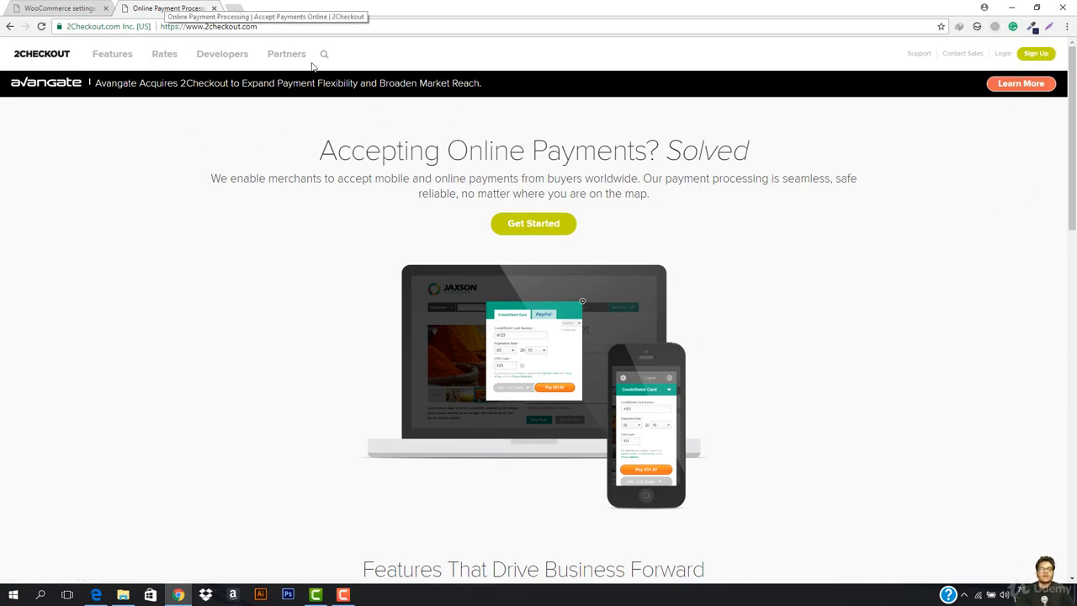
- Scroll through the 2Checkout features and partners, then open the Rates pricing page
scroll(650, 252, down, 8)
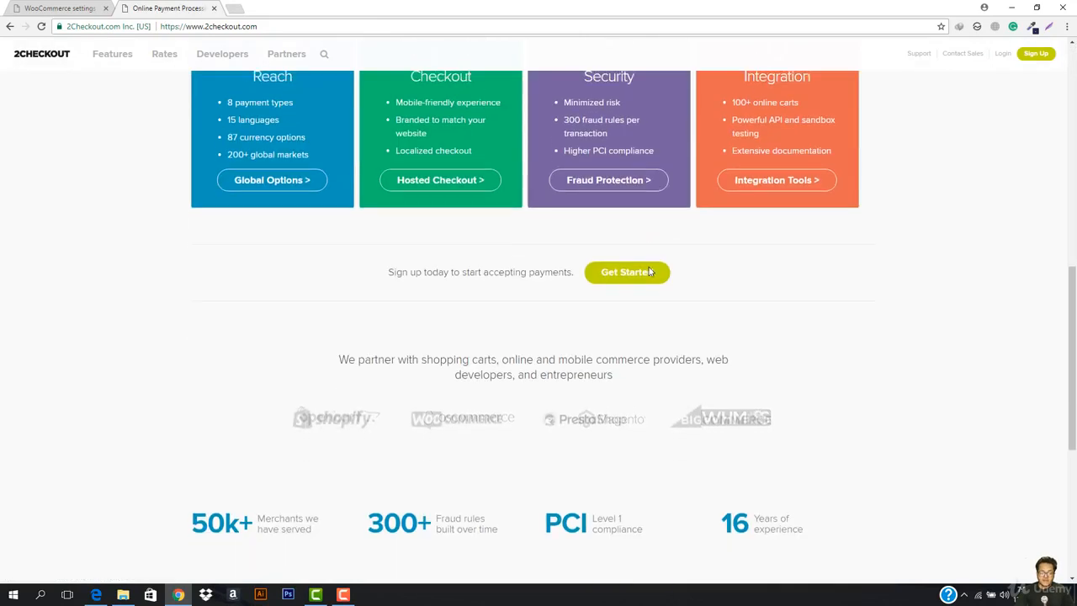
scroll(649, 272, down, 3)
scroll(620, 307, up, 2)
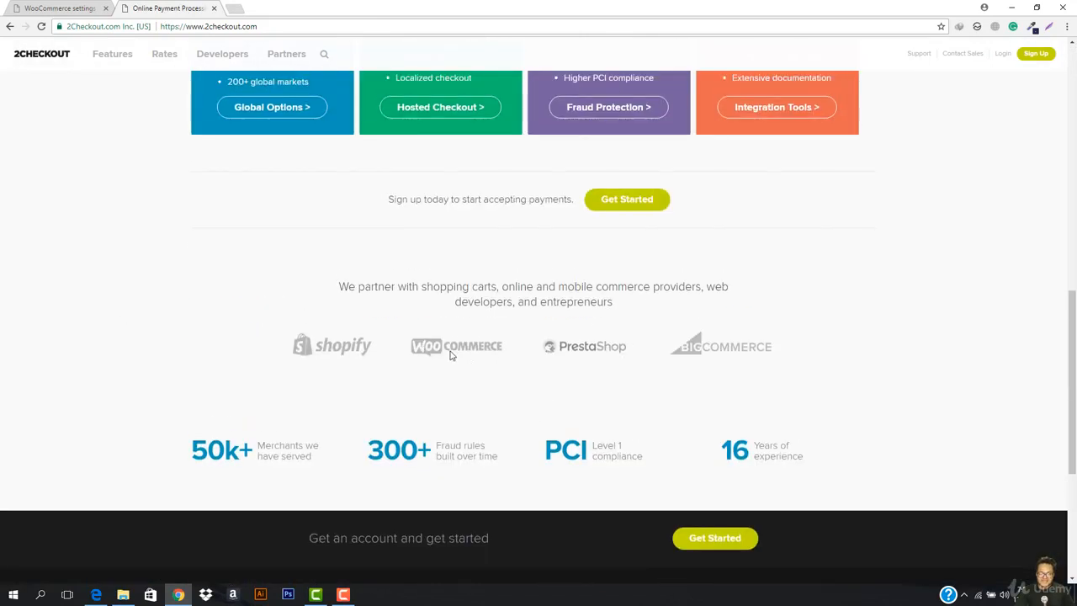
scroll(604, 360, up, 3)
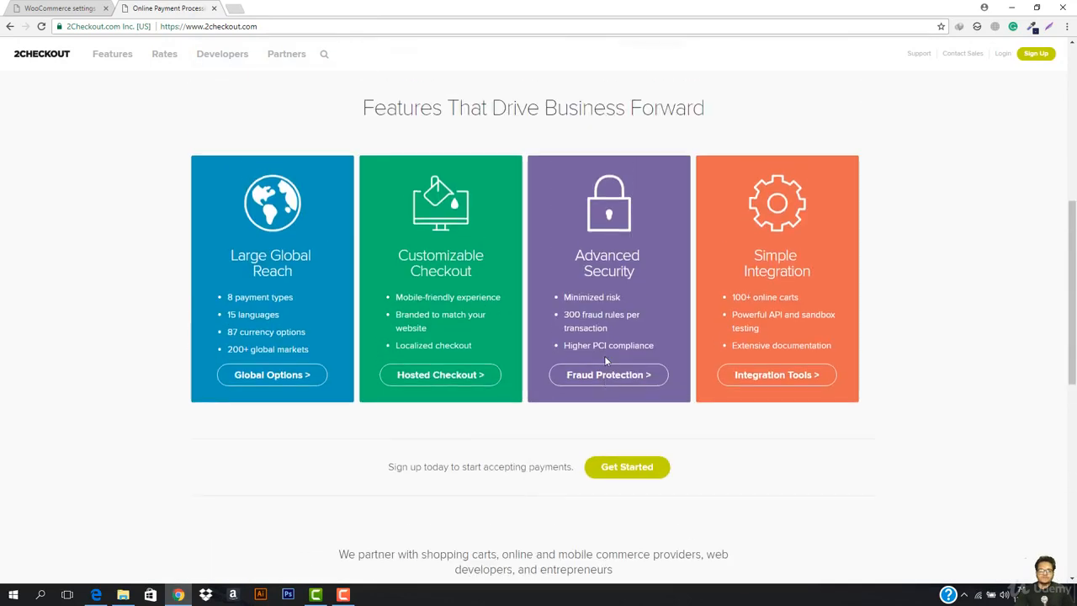
scroll(605, 361, up, 5)
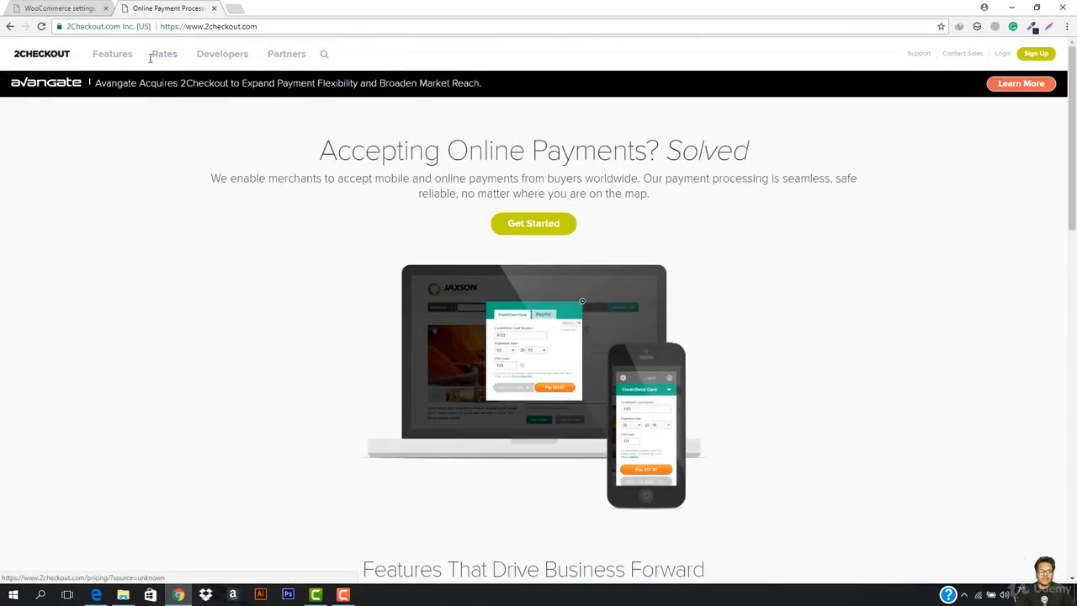
click(165, 54)
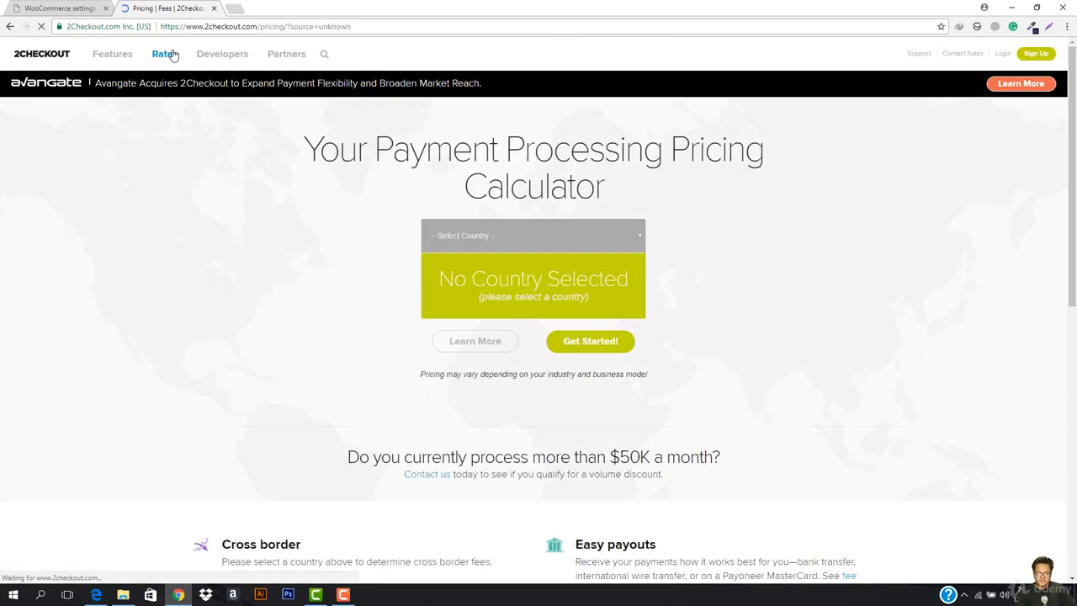
- Select Pakistan in the pricing calculator and highlight the 45¢ part of the fee
click(584, 232)
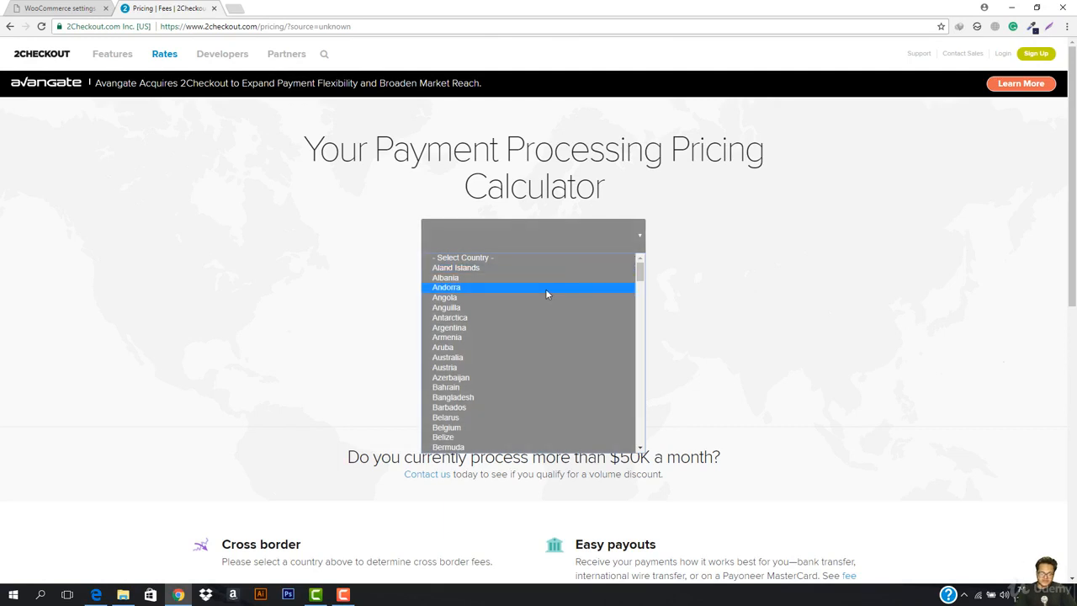
key(p)
key(Return)
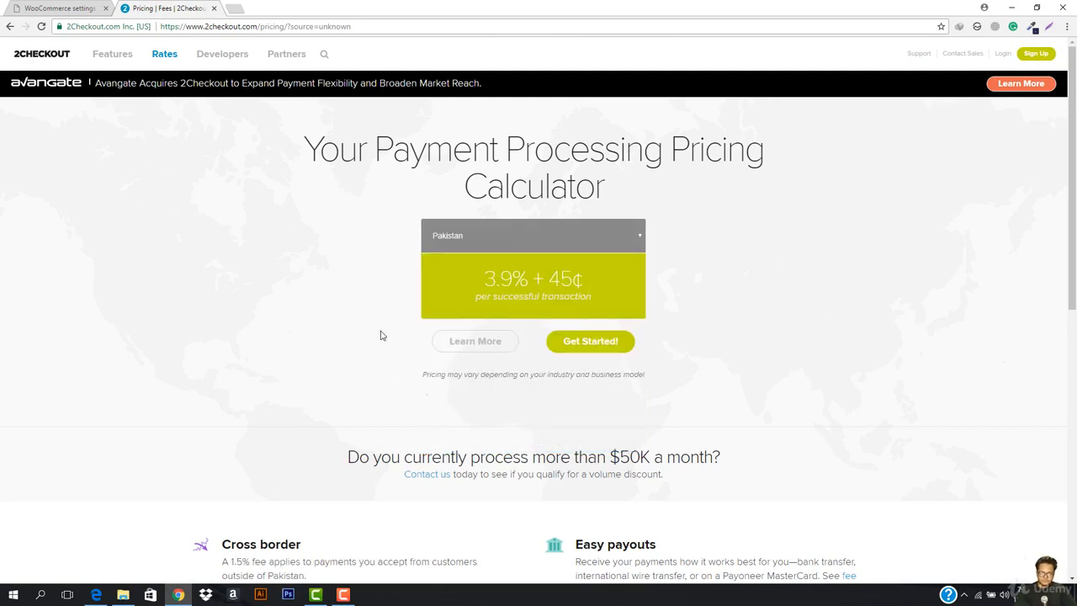
double_click(557, 278)
click(591, 286)
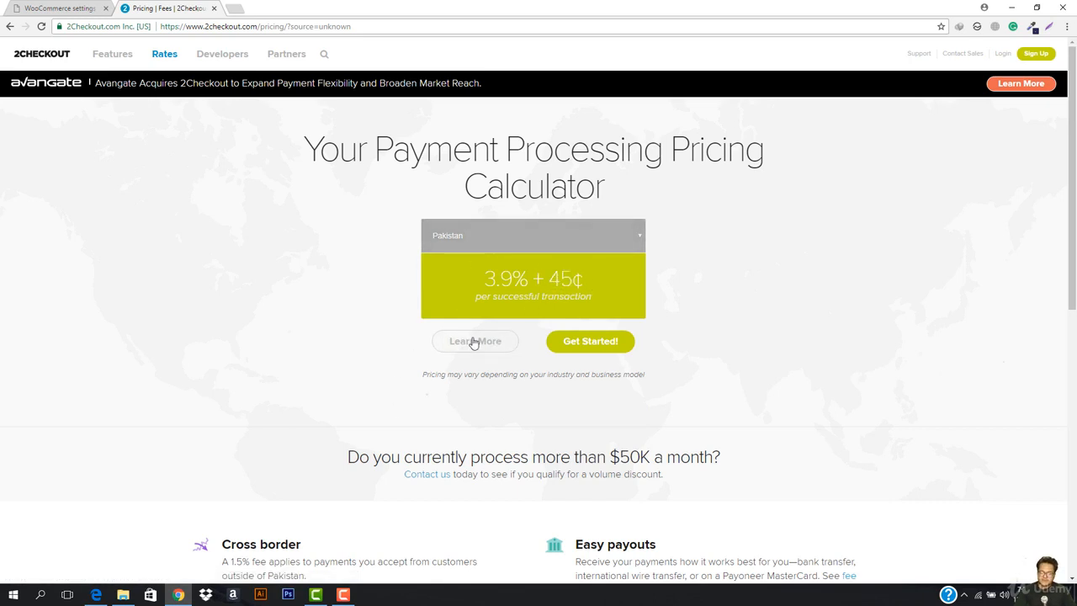
- Review the Pakistan fee details, glancing at the WooCommerce settings tab before returning
scroll(551, 316, down, 2)
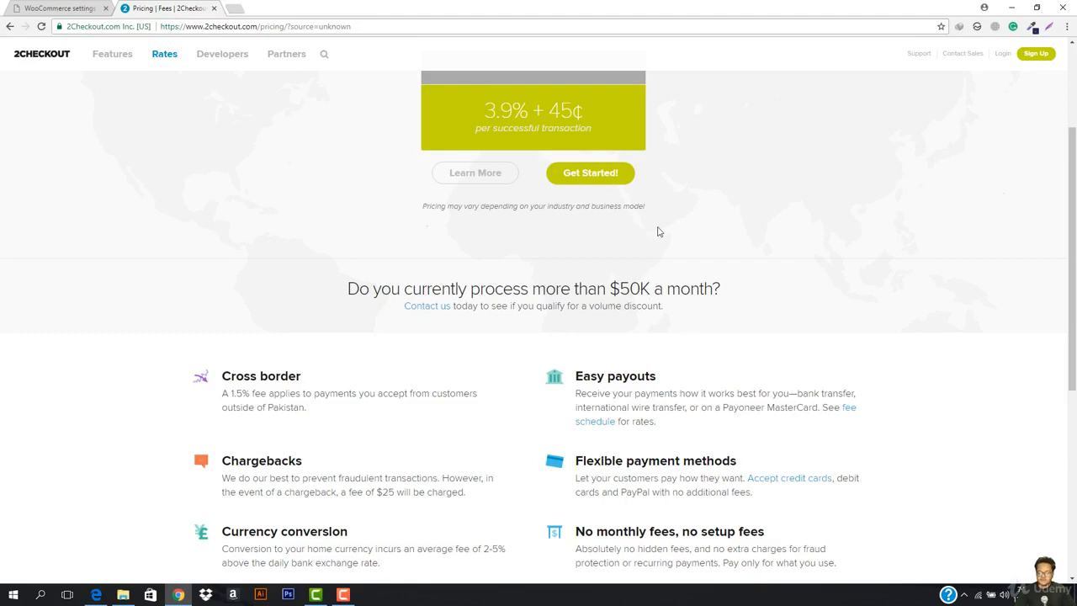
scroll(644, 277, down, 2)
scroll(546, 379, down, 2)
scroll(546, 379, up, 6)
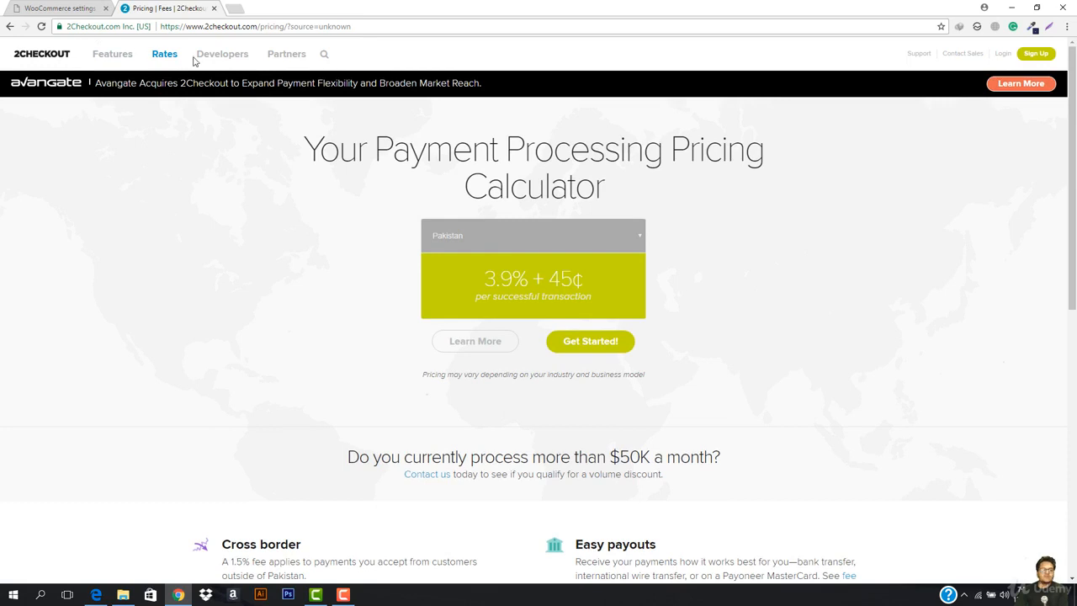
click(80, 6)
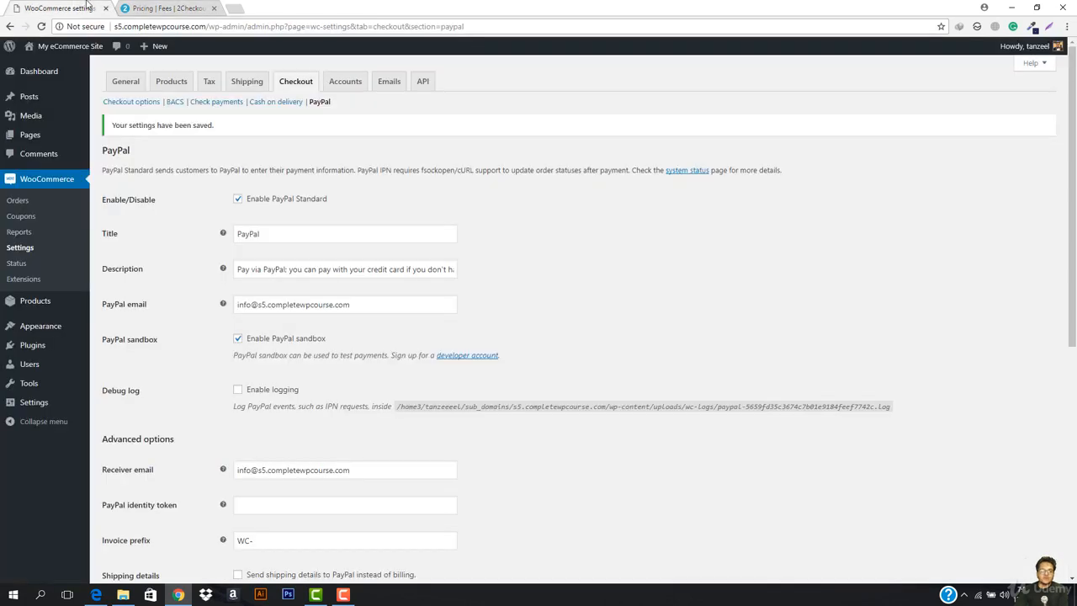
click(153, 8)
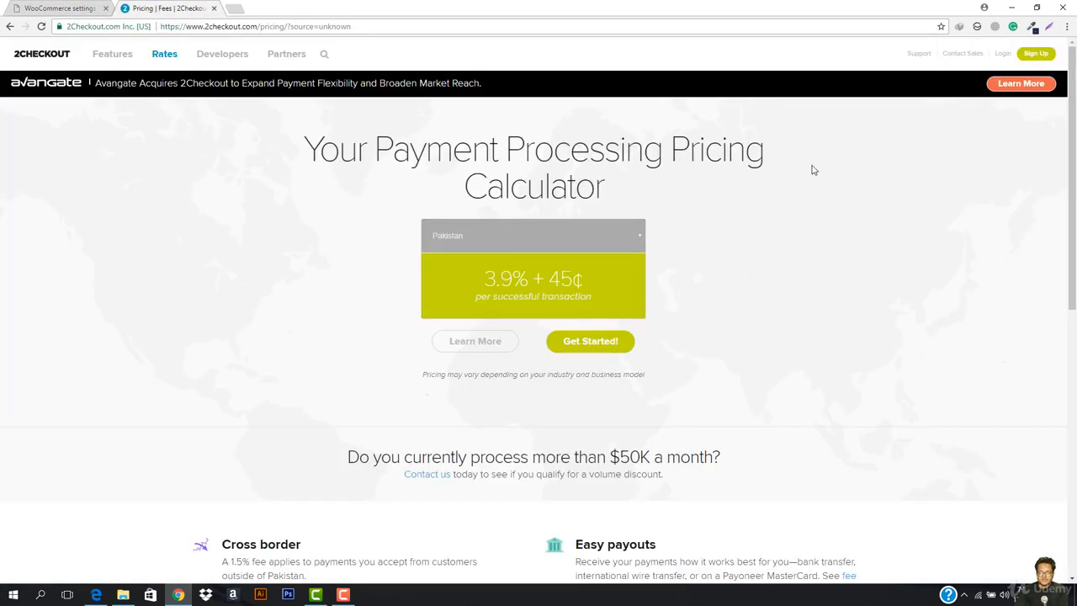
- Open 2Checkout's Sign Up form, comparing it with the WooCommerce PayPal settings tab, ending on the settings
click(1037, 53)
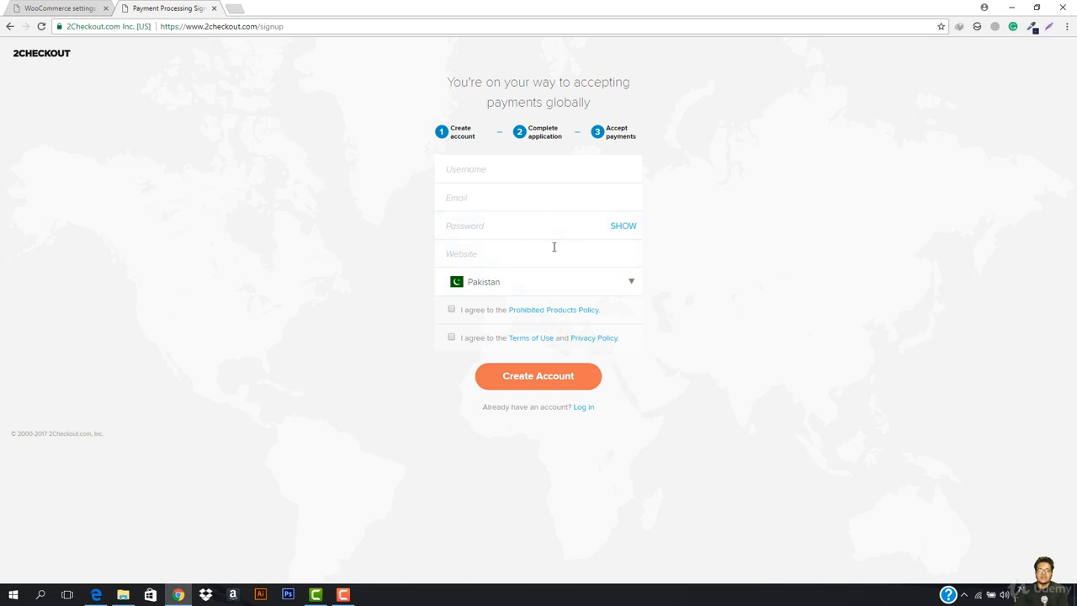
click(42, 6)
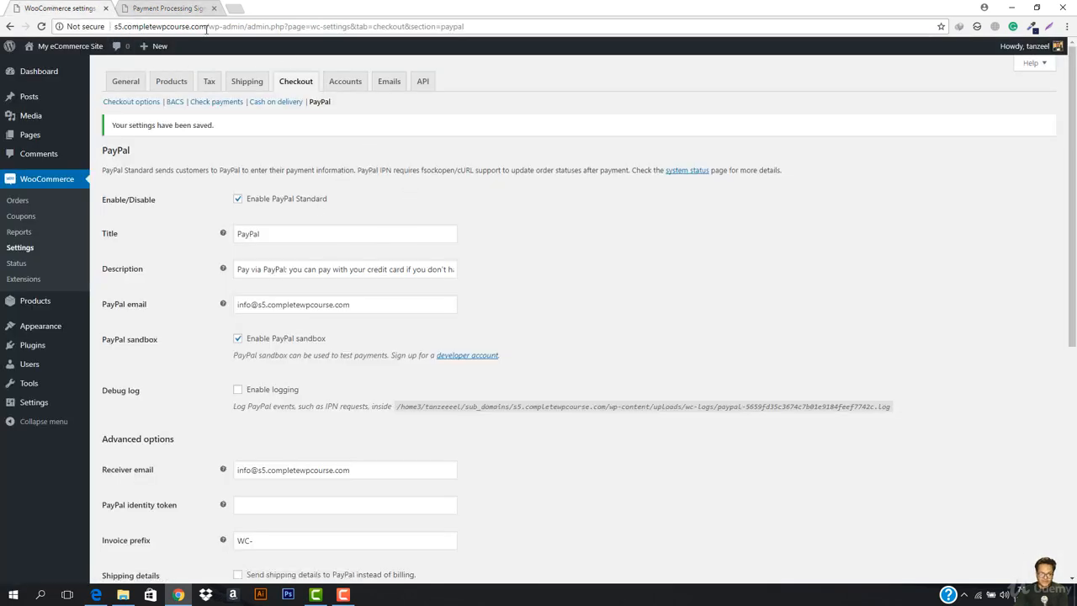
click(164, 7)
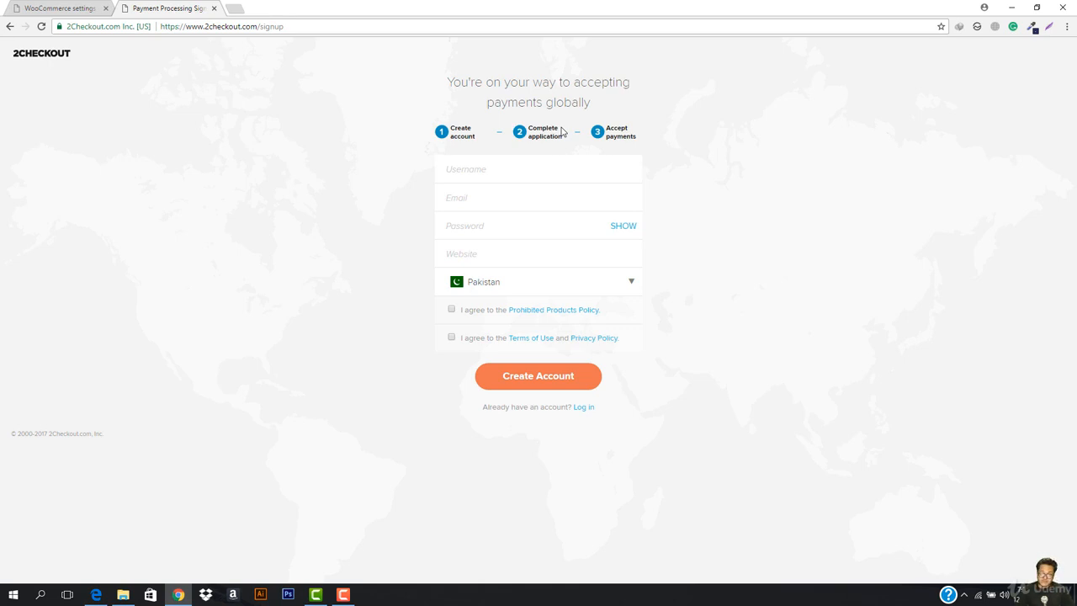
click(58, 8)
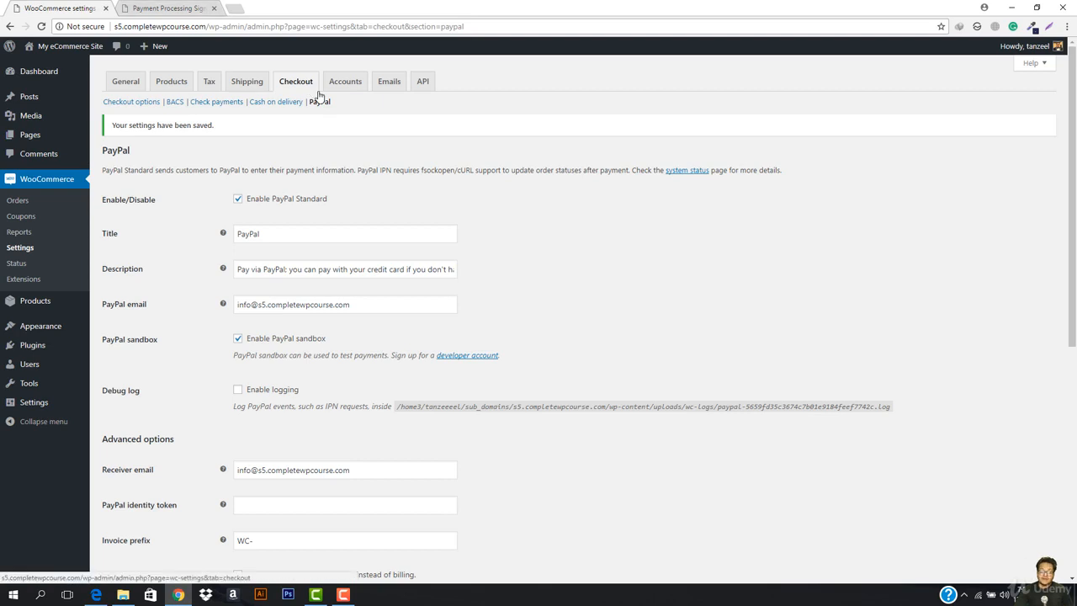
click(155, 6)
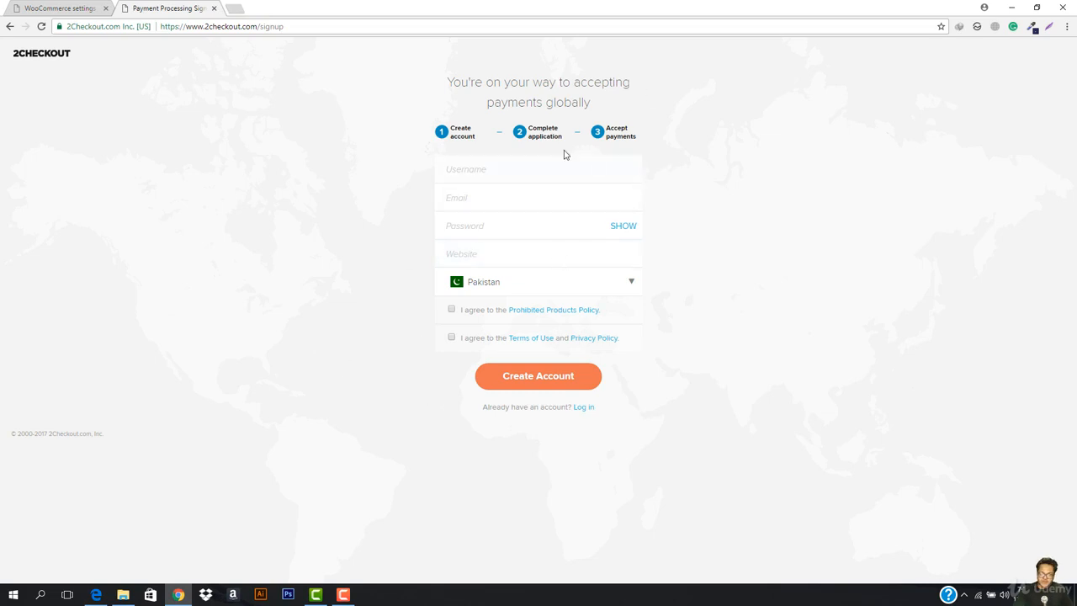
click(54, 8)
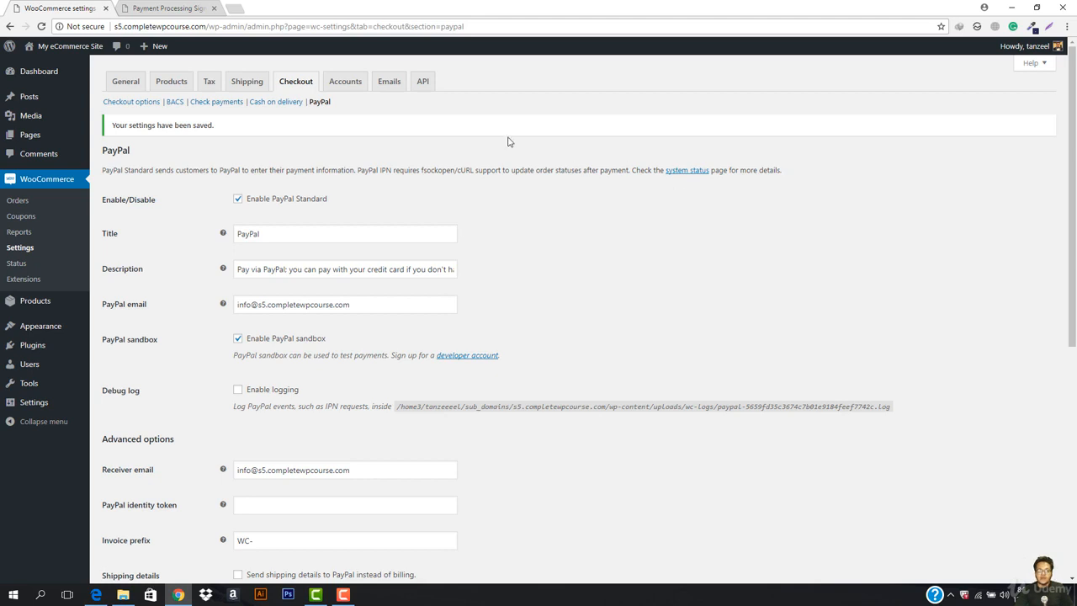
- Open a fresh Chrome tab and load the Udemy WordPress eCommerce course lecture's Q&A
click(238, 9)
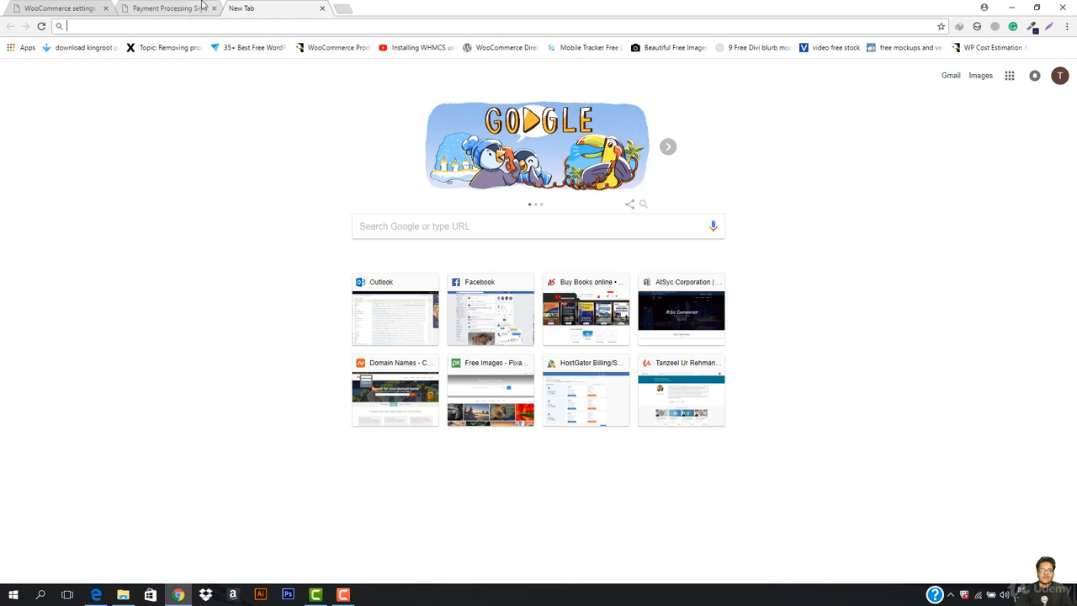
click(321, 8)
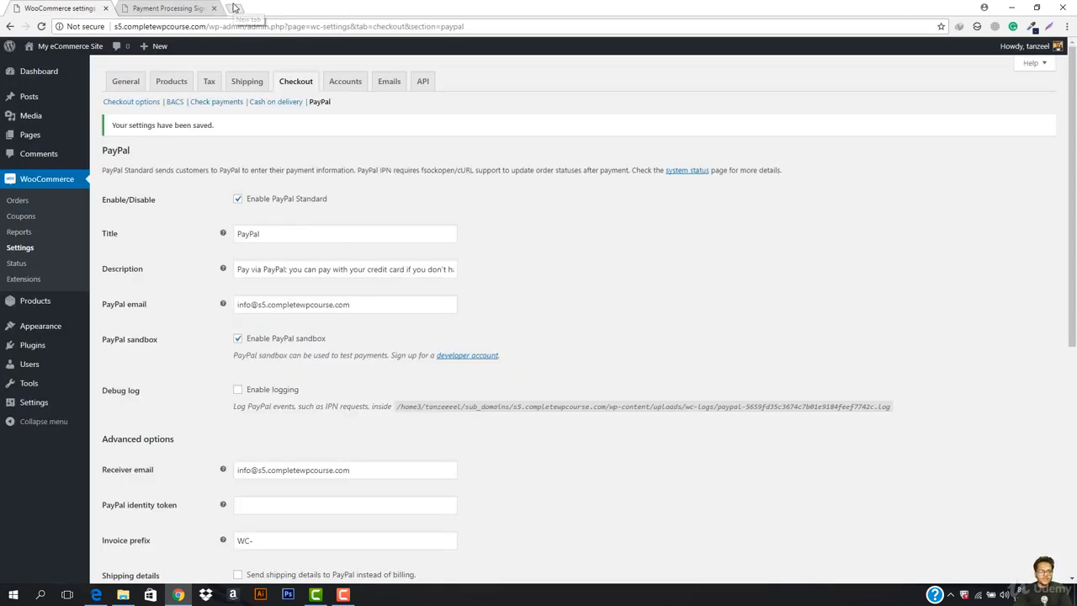
click(235, 8)
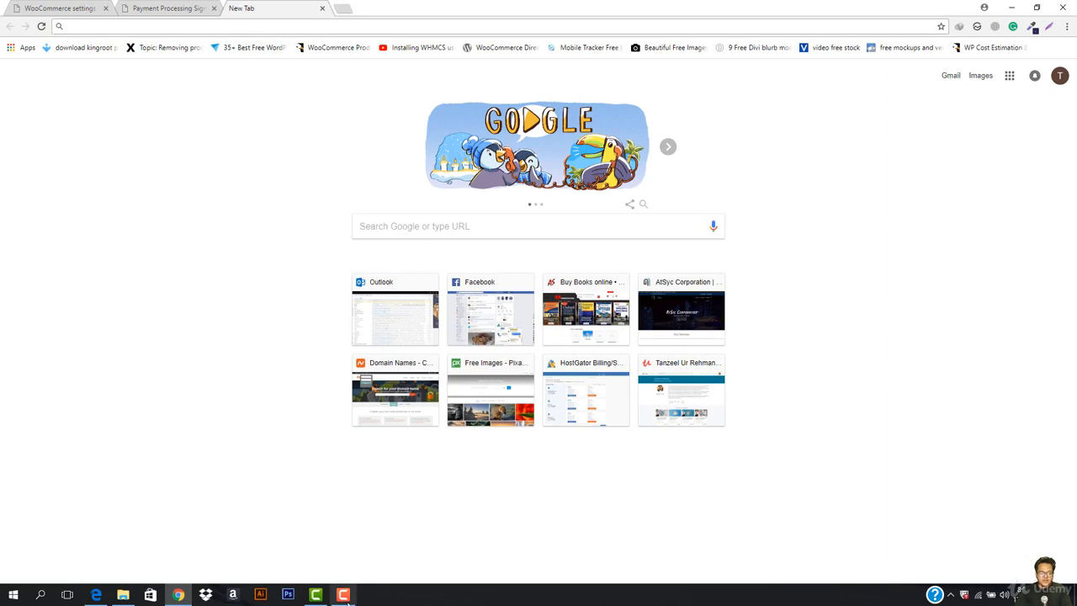
click(323, 597)
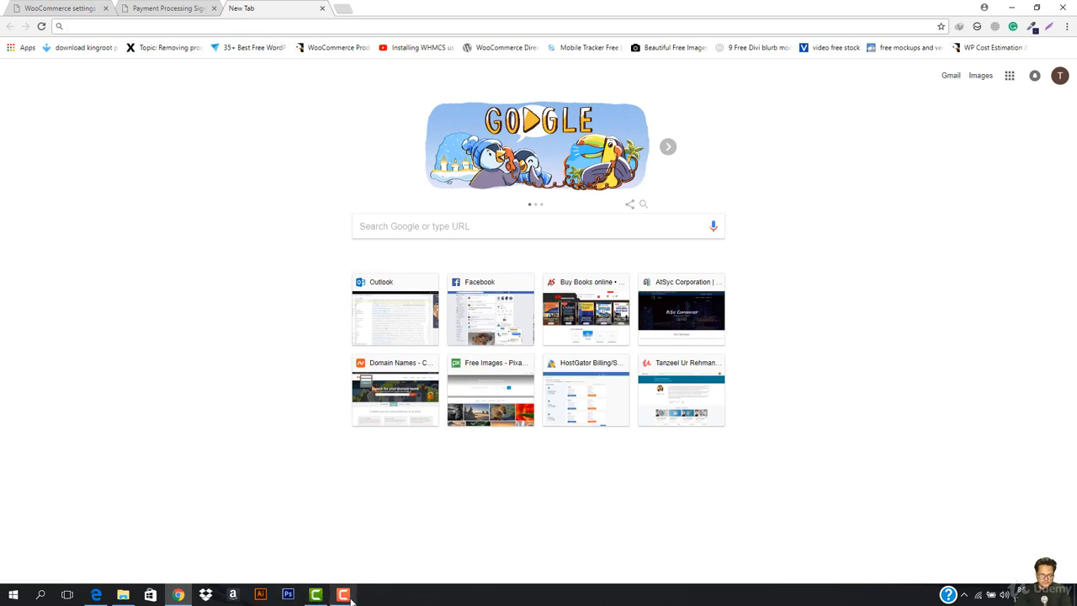
click(1023, 543)
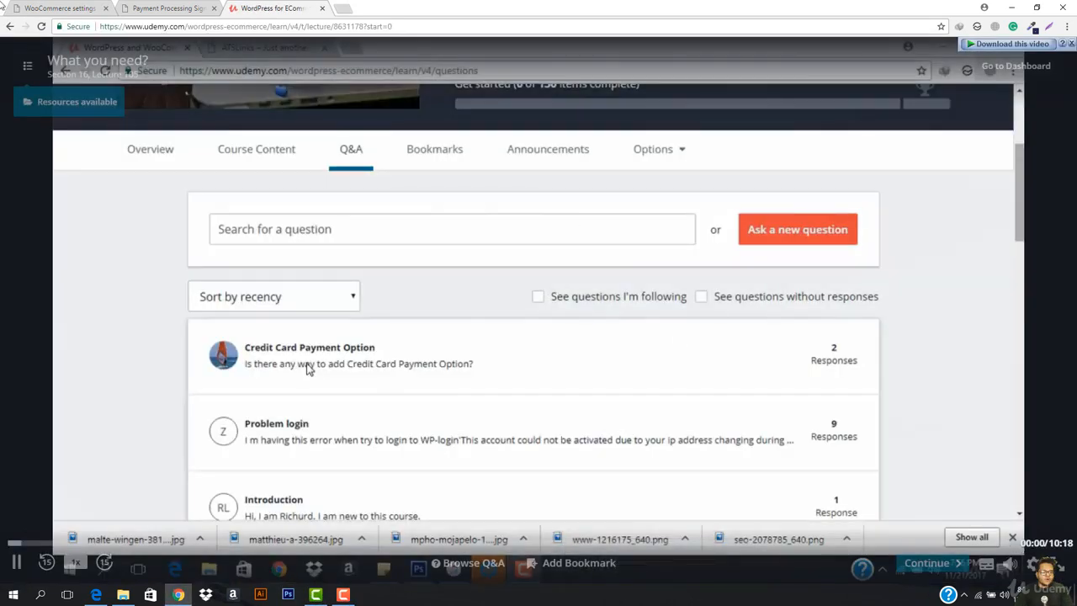
- Pause the lecture and open the Get your Payoneer MasterCard resource from Resources available
click(109, 177)
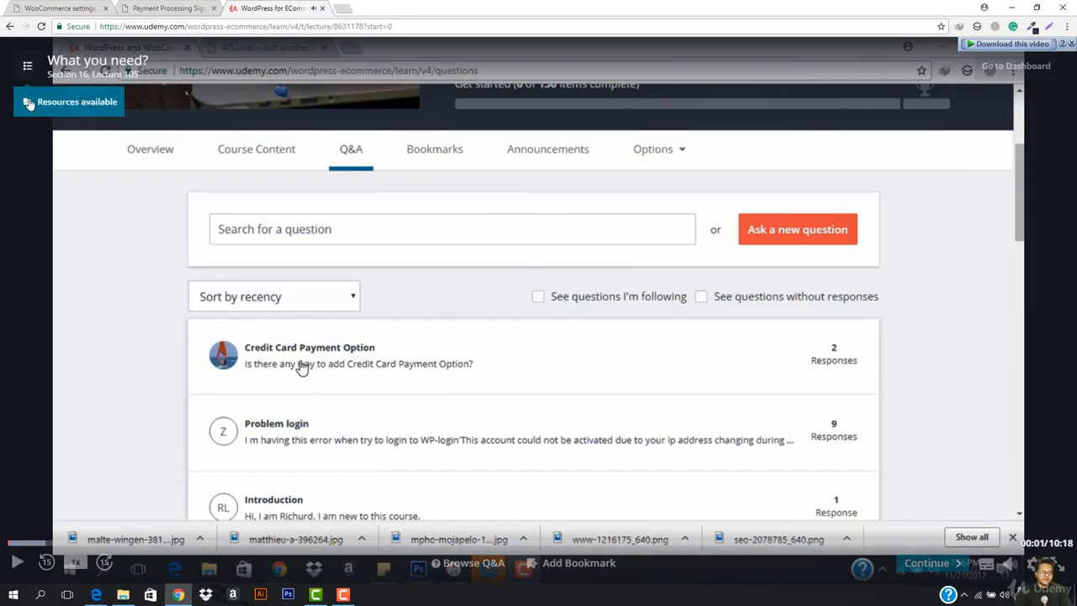
click(72, 101)
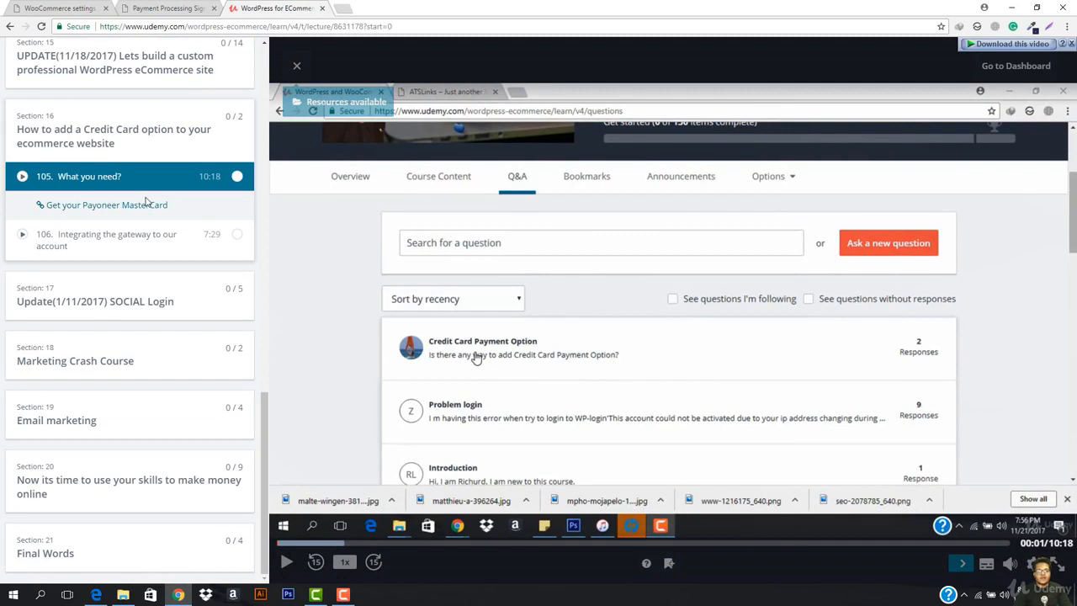
click(133, 210)
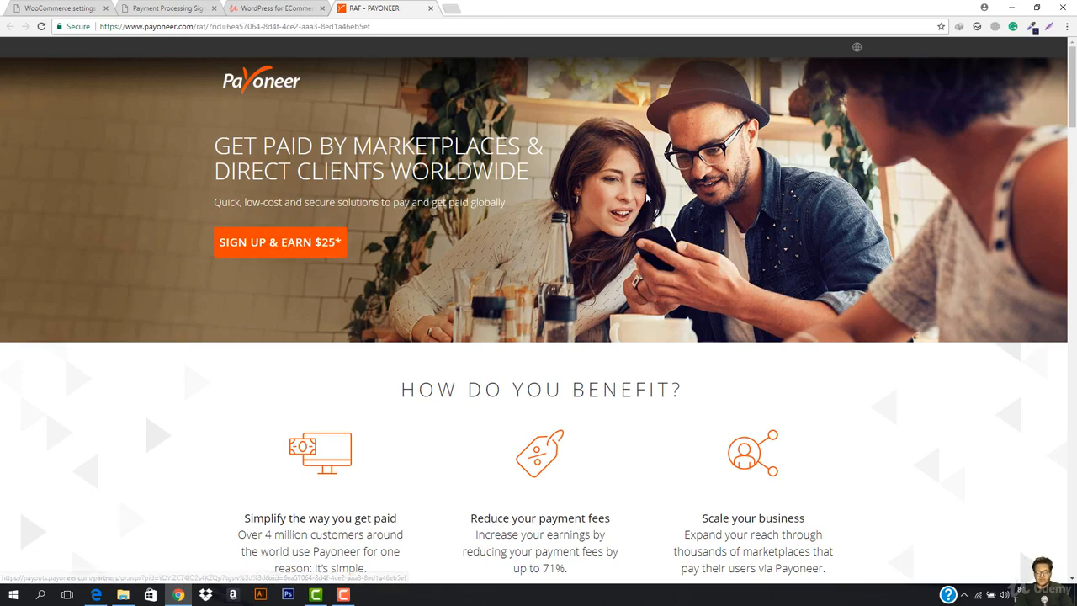
- Strip the /raf/?rid= referral part from the Payoneer URL and load the plain homepage
scroll(453, 240, down, 3)
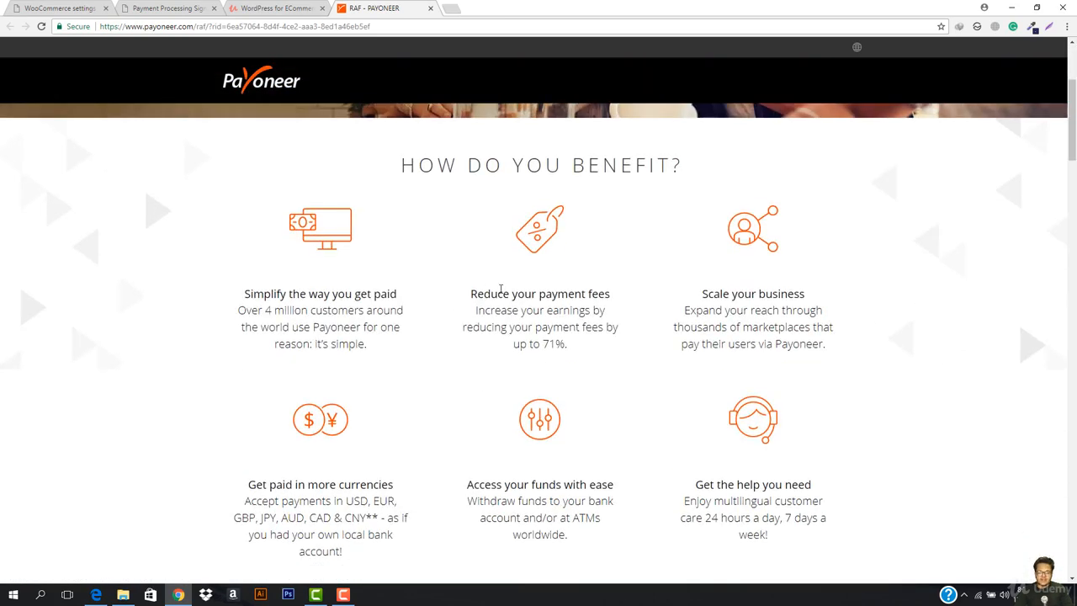
scroll(341, 204, up, 3)
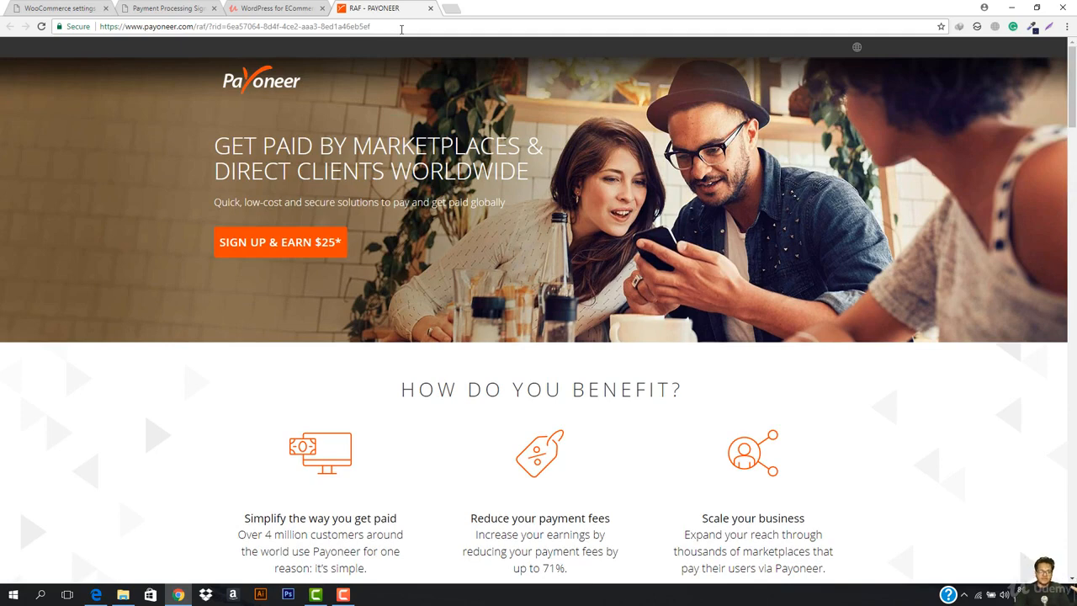
drag(401, 28, 196, 39)
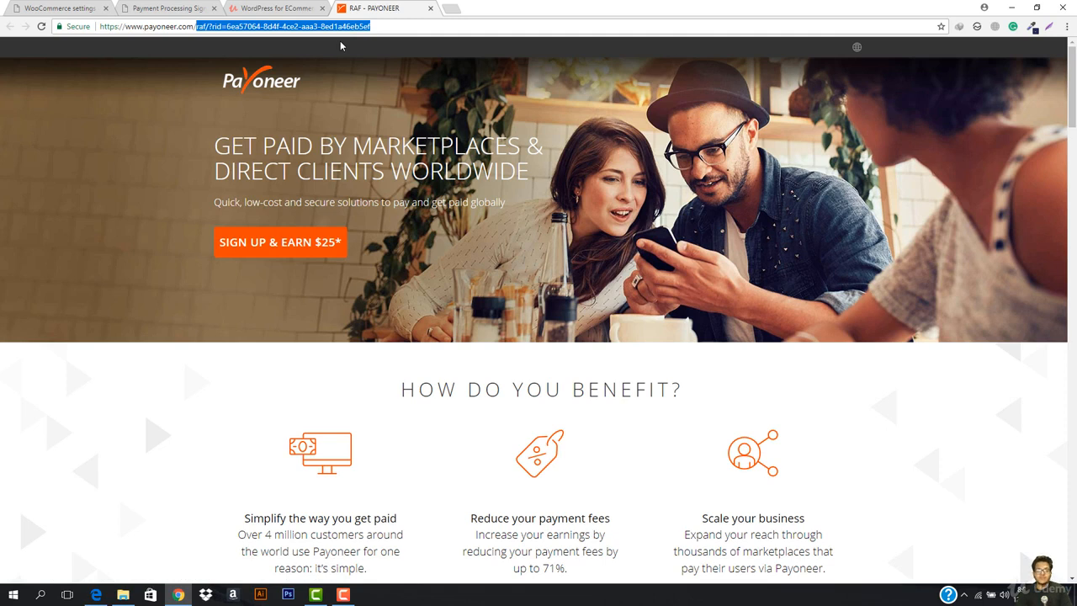
key(BackSpace)
key(Return)
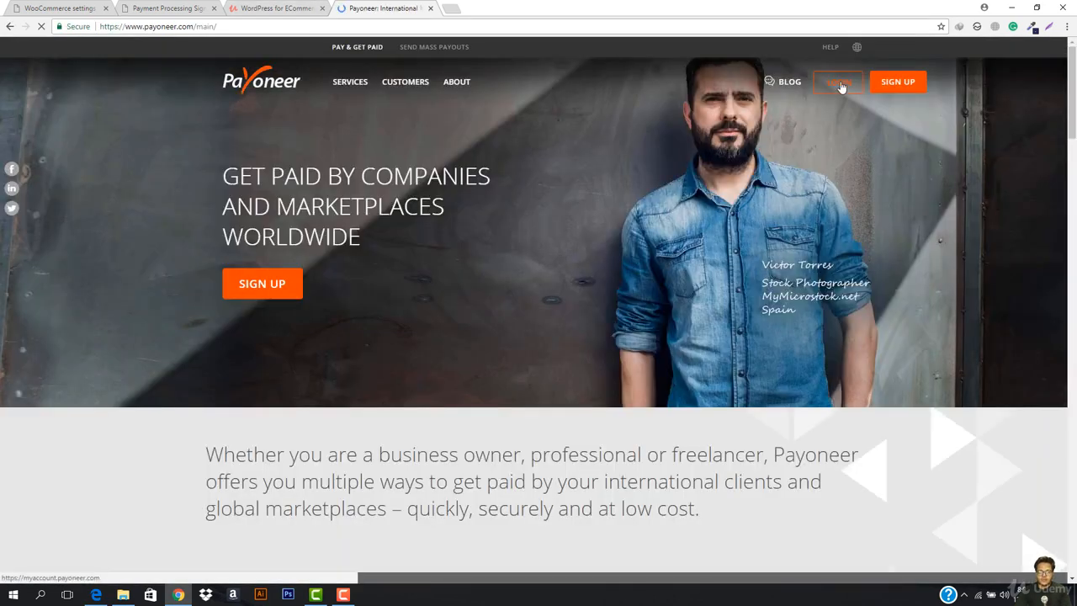
- Sign in to Payoneer with the account username and a re-entered password
click(839, 82)
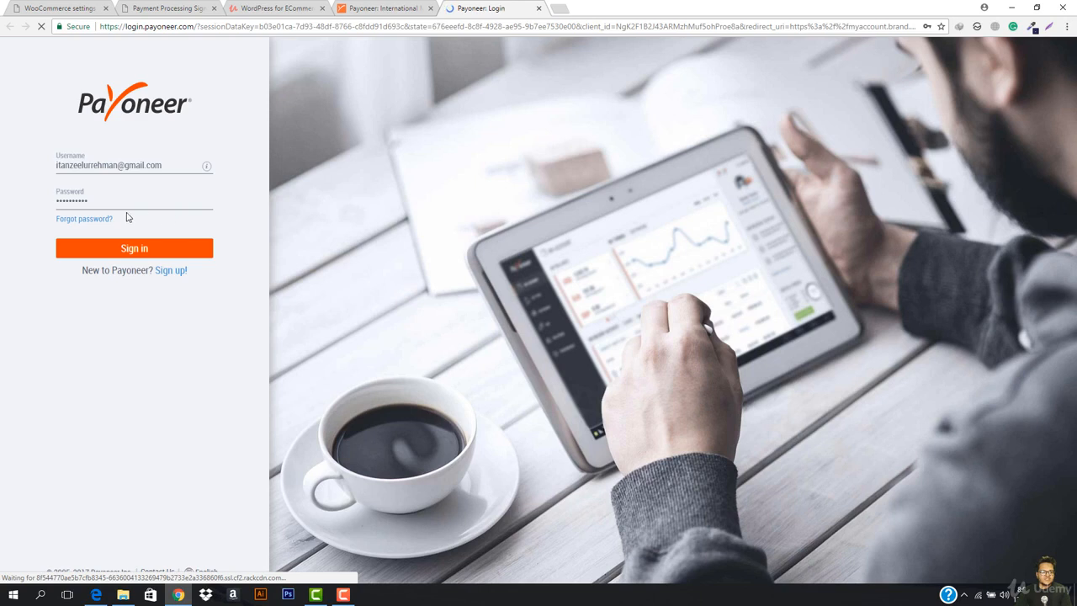
double_click(129, 200)
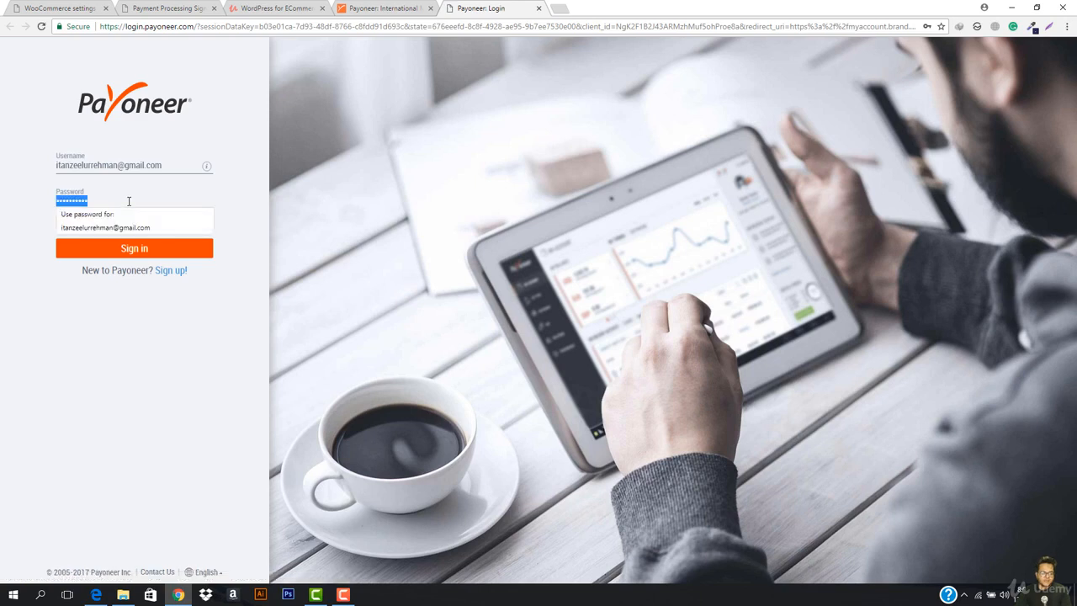
text(•••••)
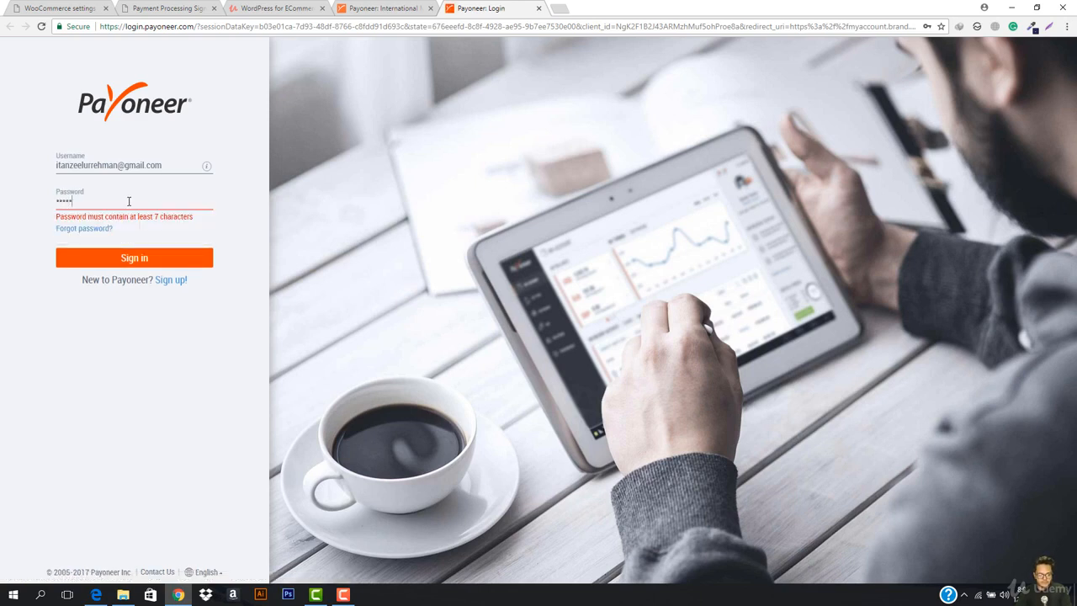
text(••)
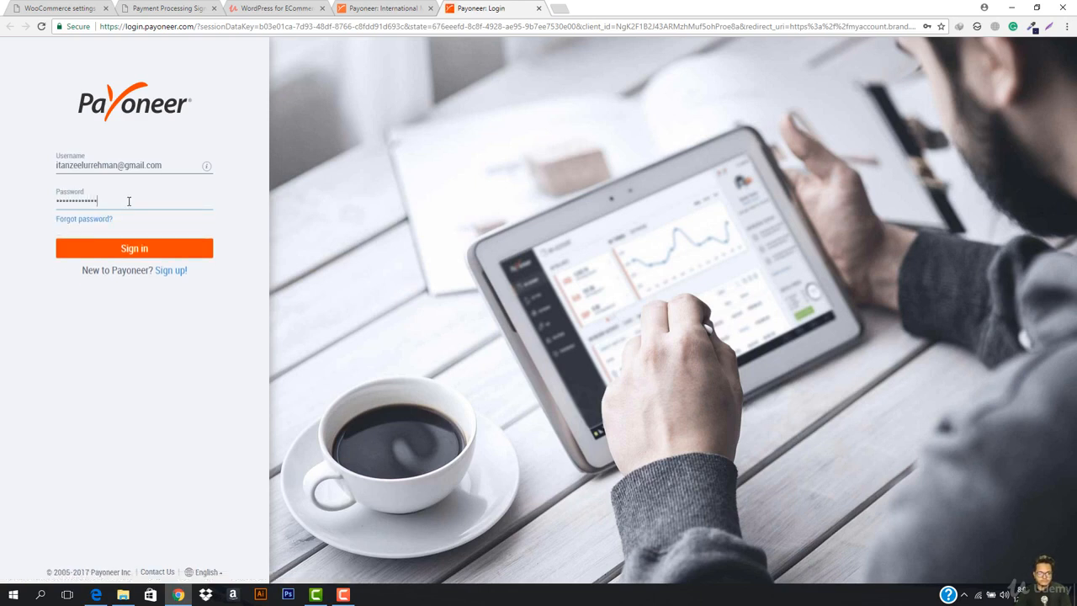
key(Return)
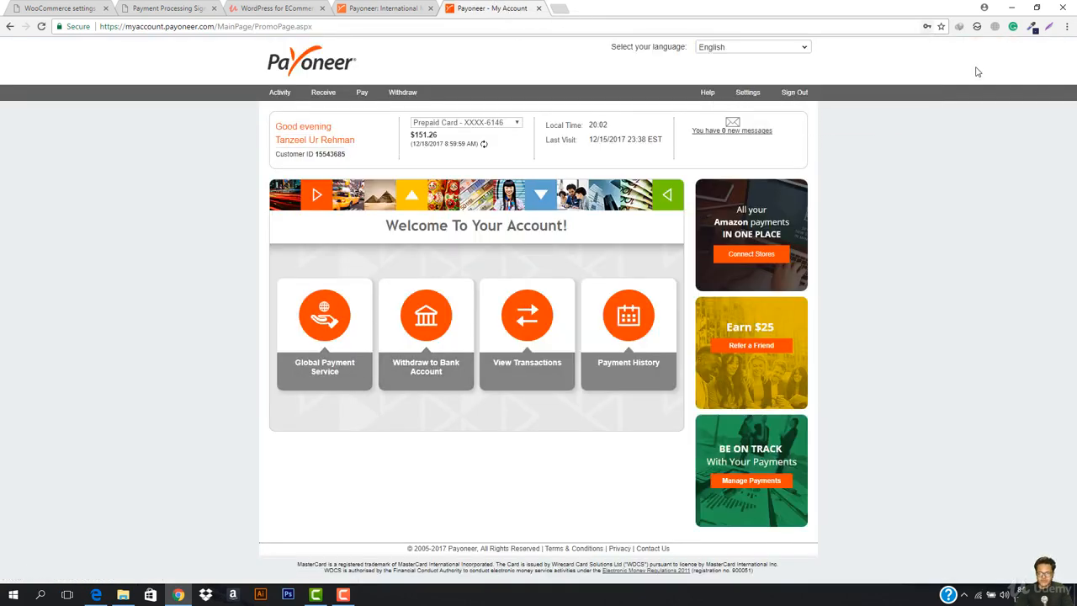
- Open Receive > Global Payment Service and scroll through the USD receiving account (ACH) bank details
mouse_move(323, 94)
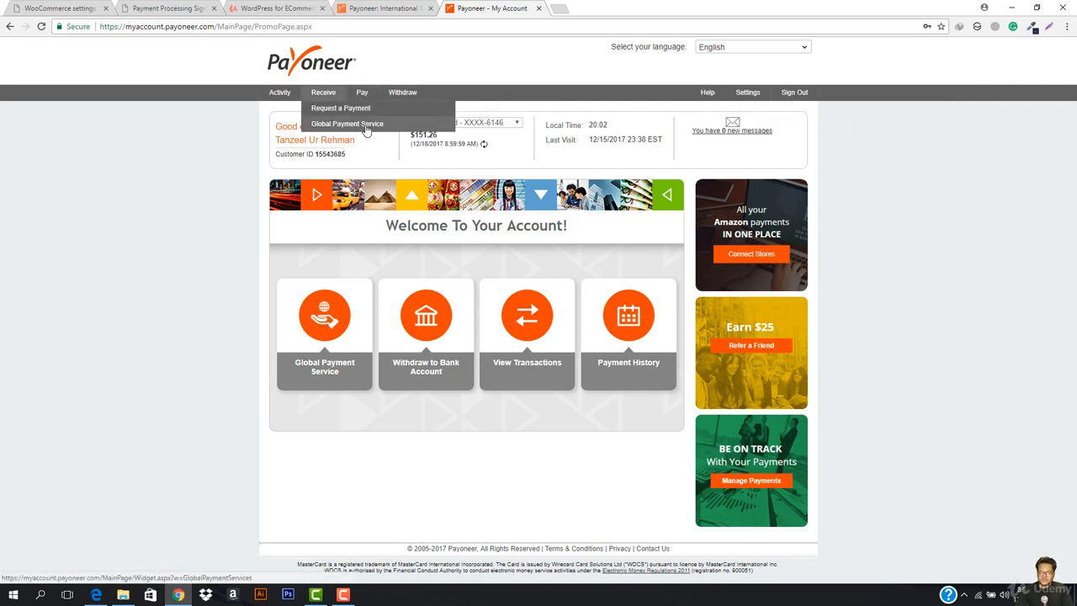
click(339, 126)
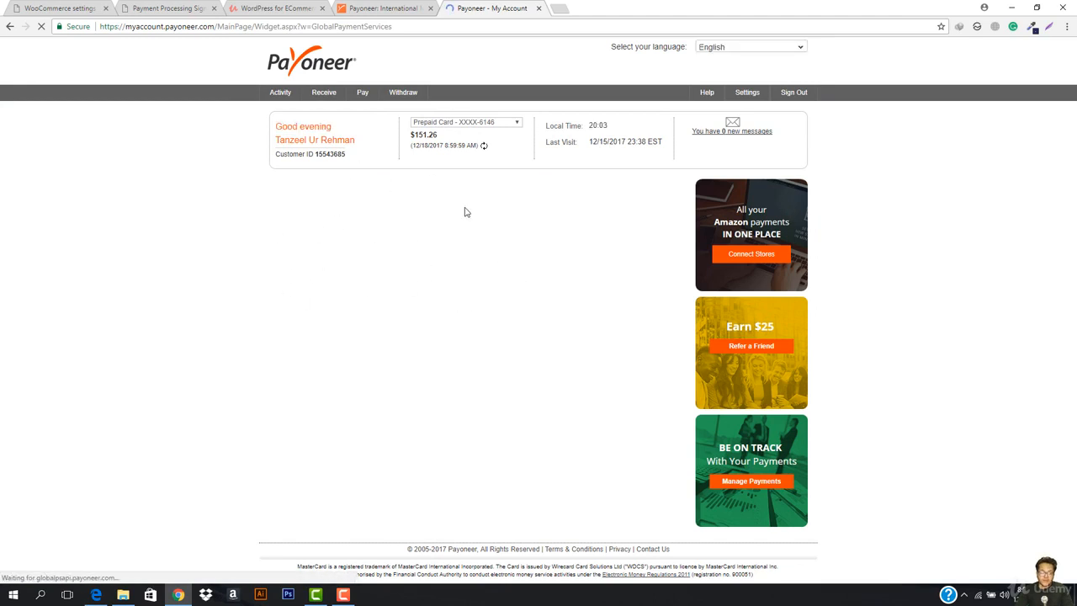
scroll(353, 251, down, 1)
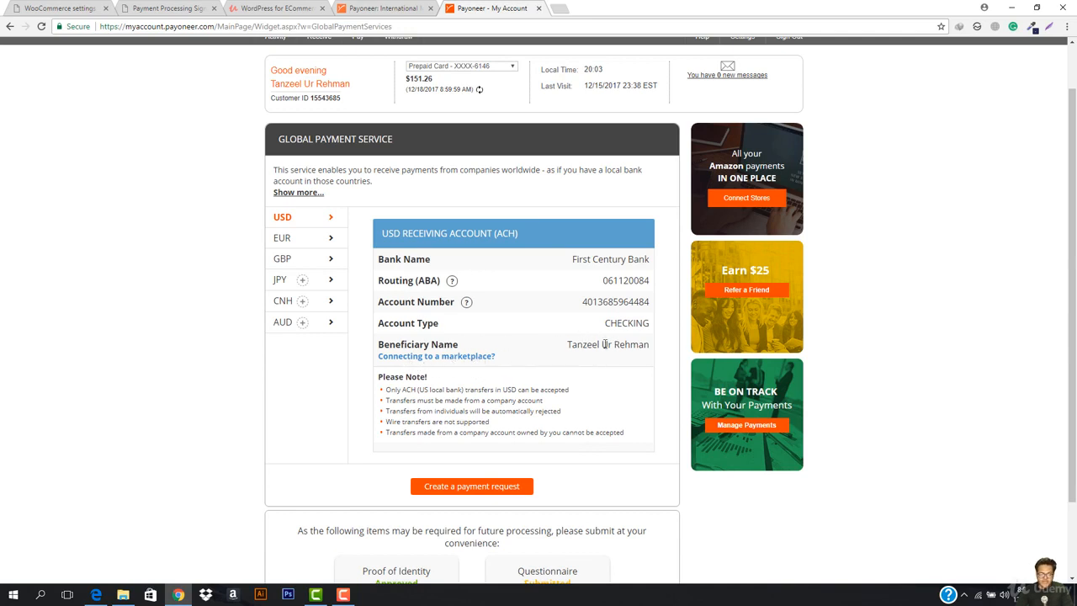
scroll(585, 362, down, 2)
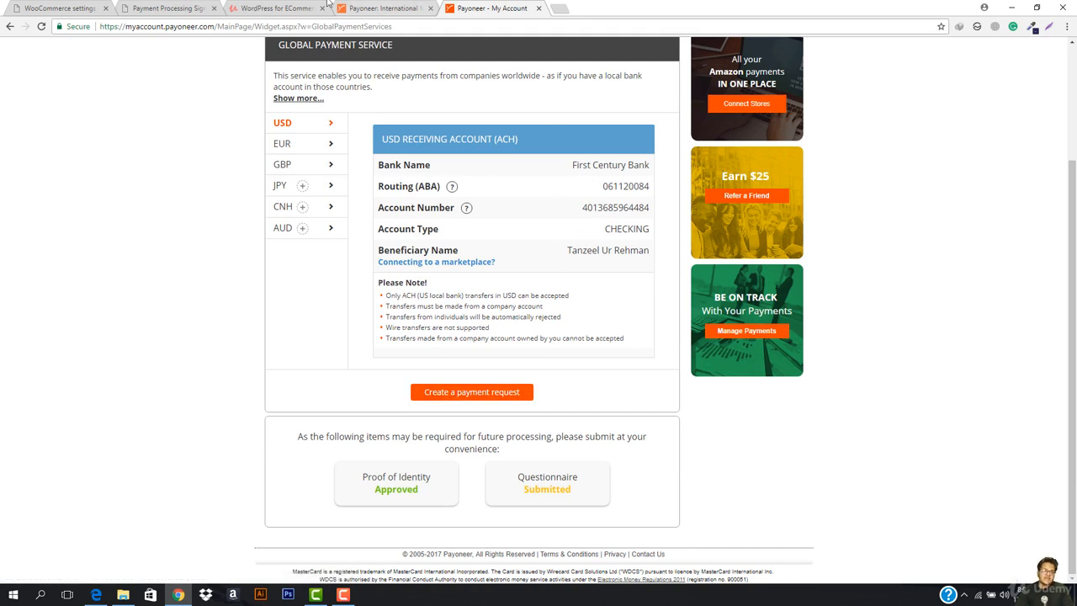
- Glance back at the Payoneer account details, then return to the empty 2Checkout signup form
click(167, 8)
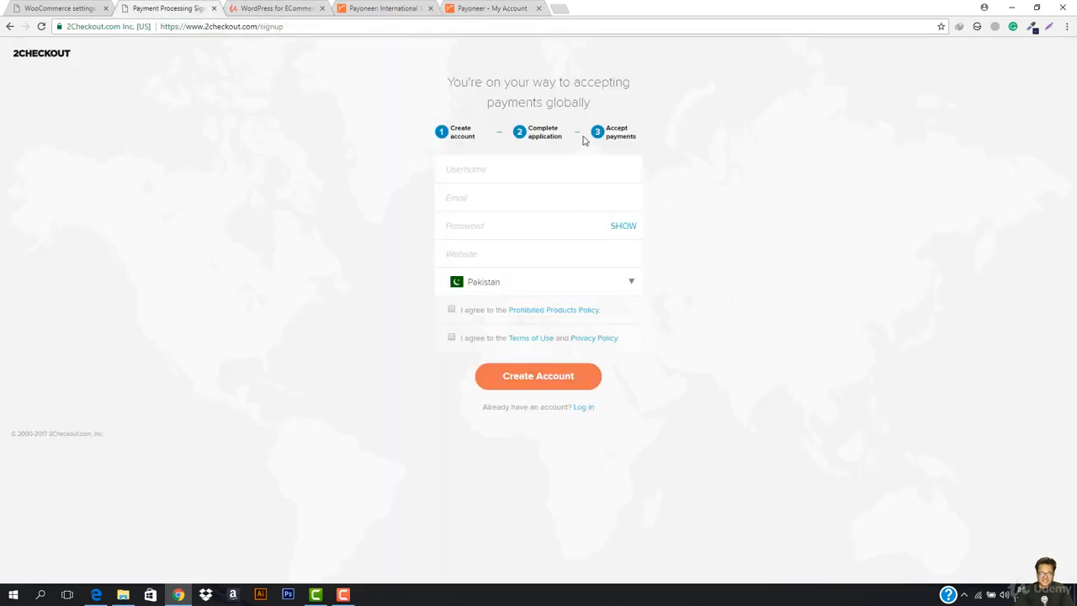
click(493, 8)
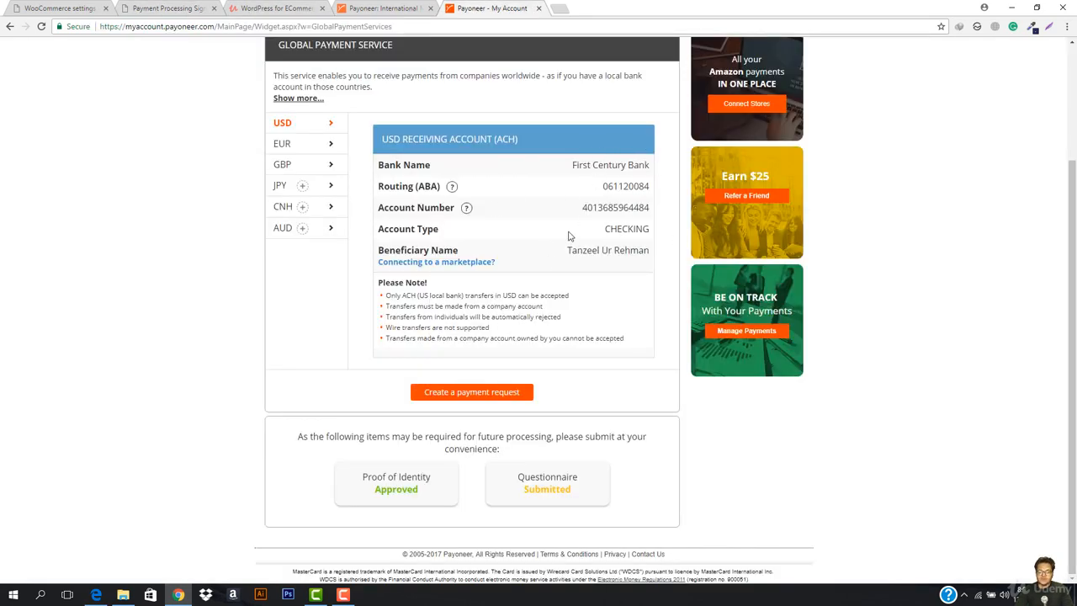
scroll(596, 193, up, 2)
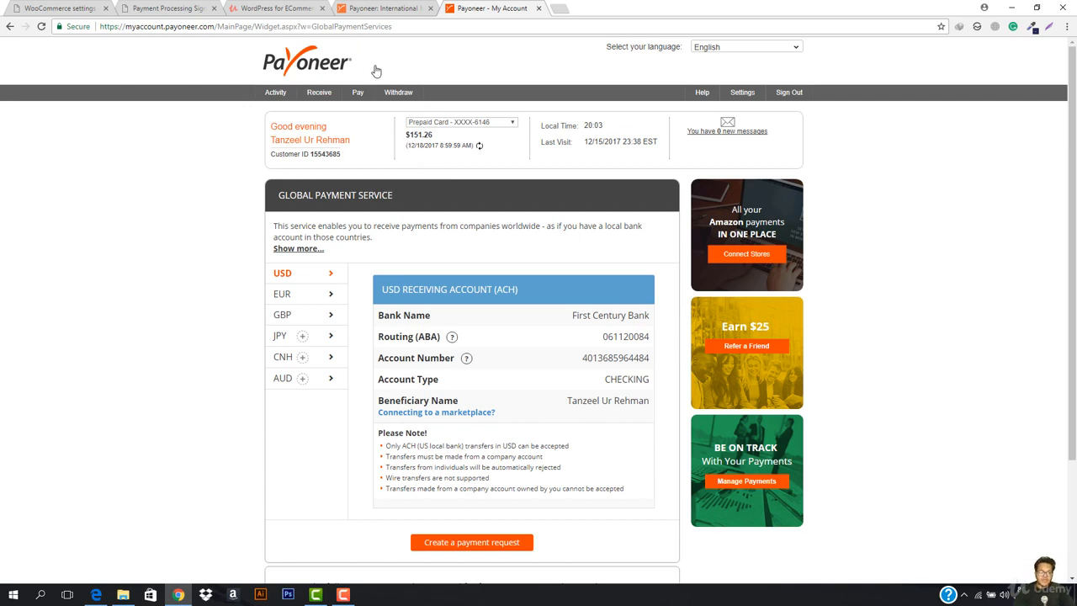
click(169, 8)
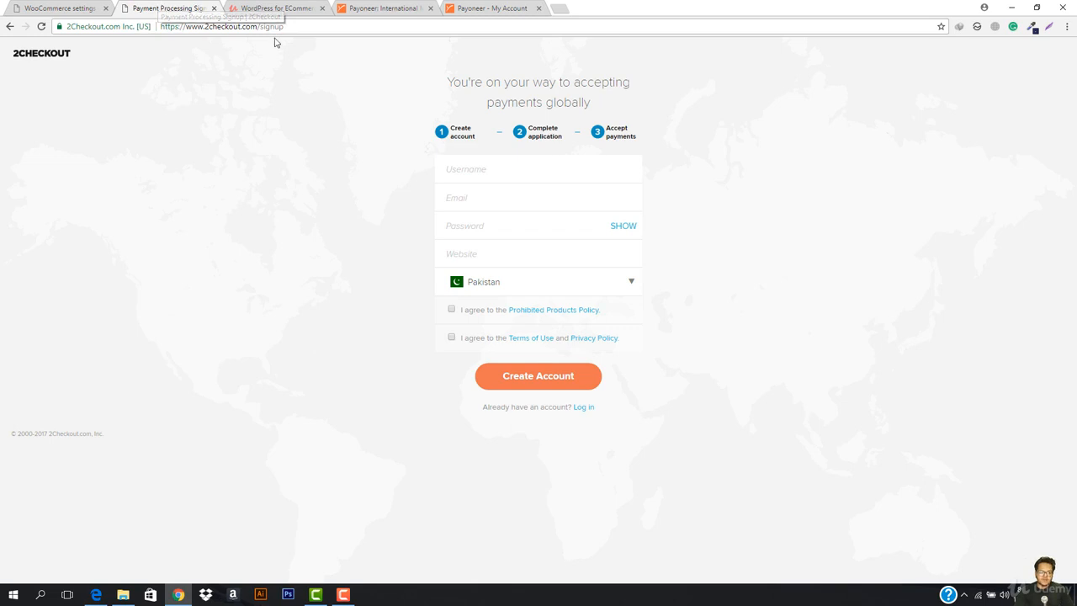
- Log into 2Checkout with the merchant username and password, retrying after the rejected attempt
click(588, 409)
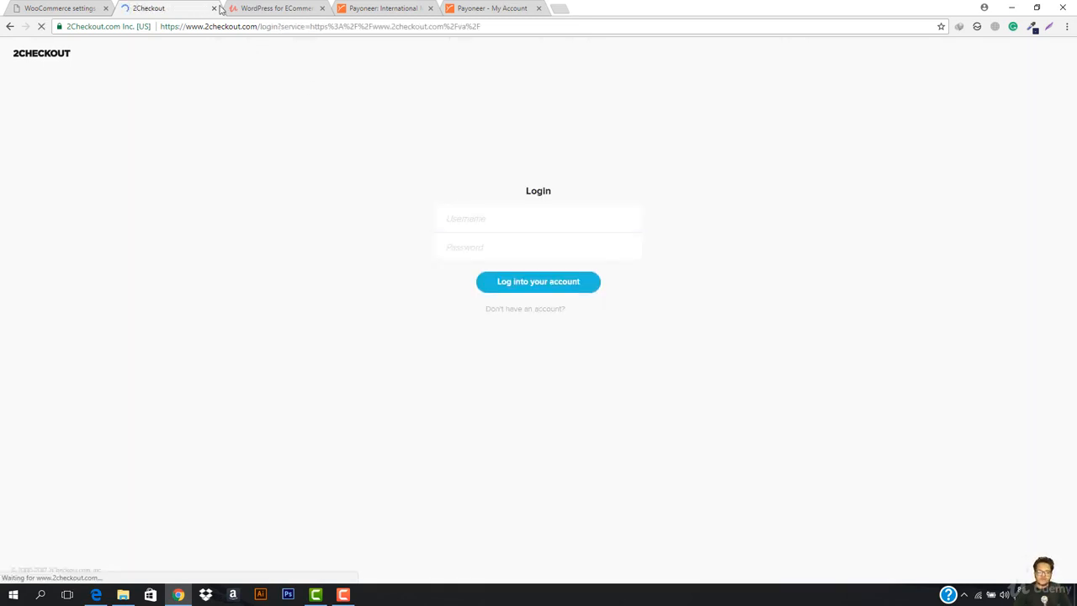
click(513, 227)
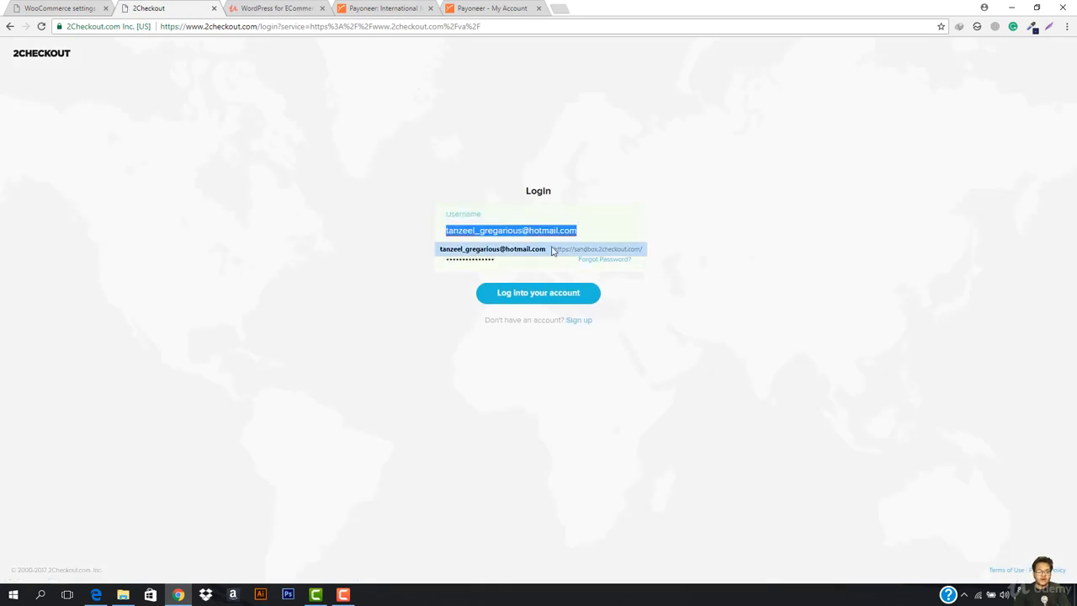
text(t)
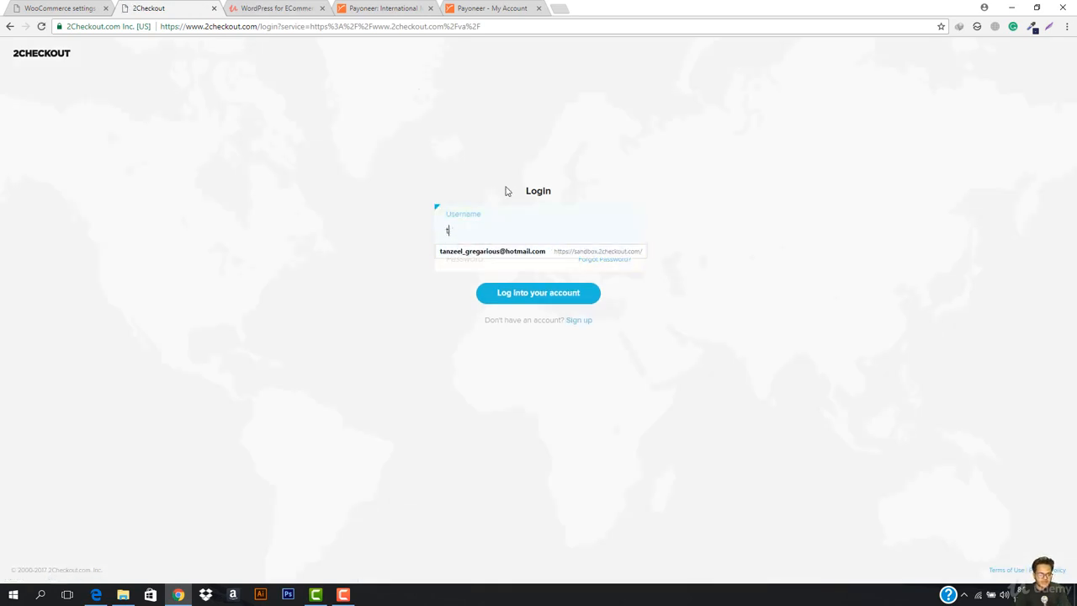
text(anzeeee)
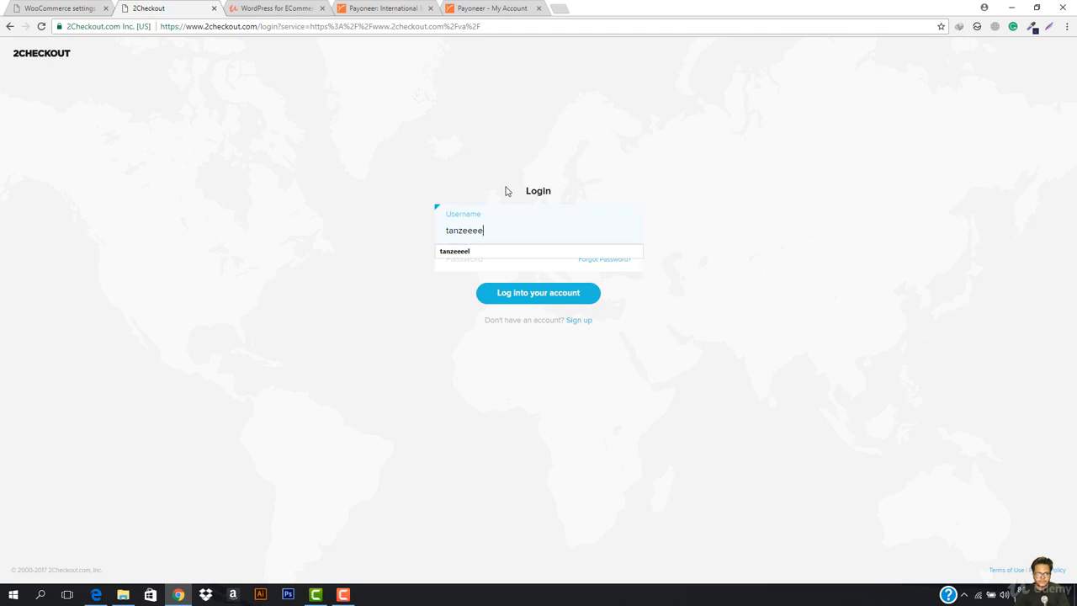
text(l)
key(Tab)
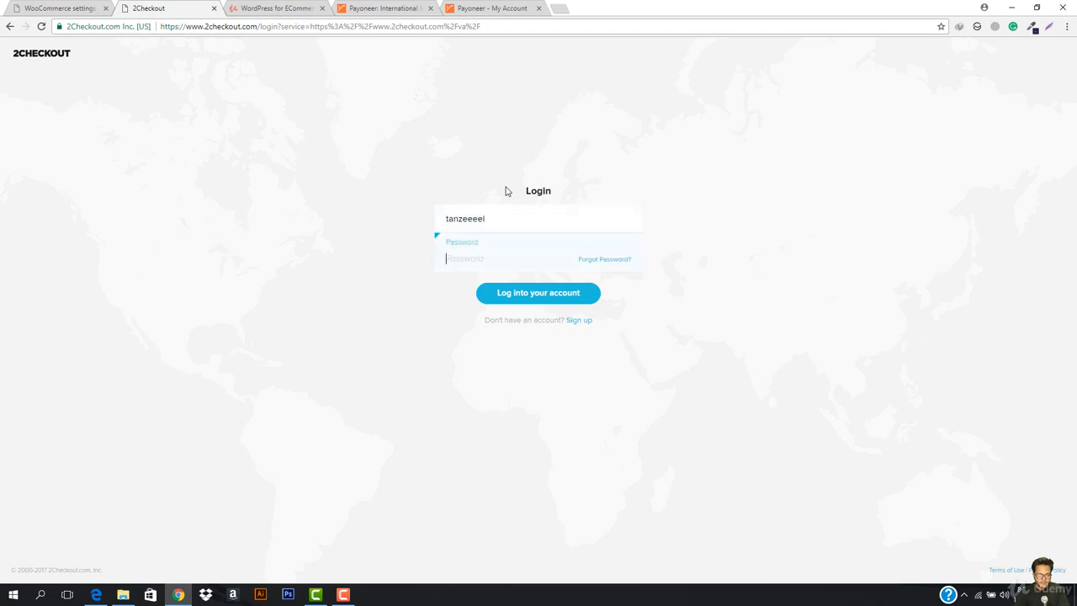
text(•)
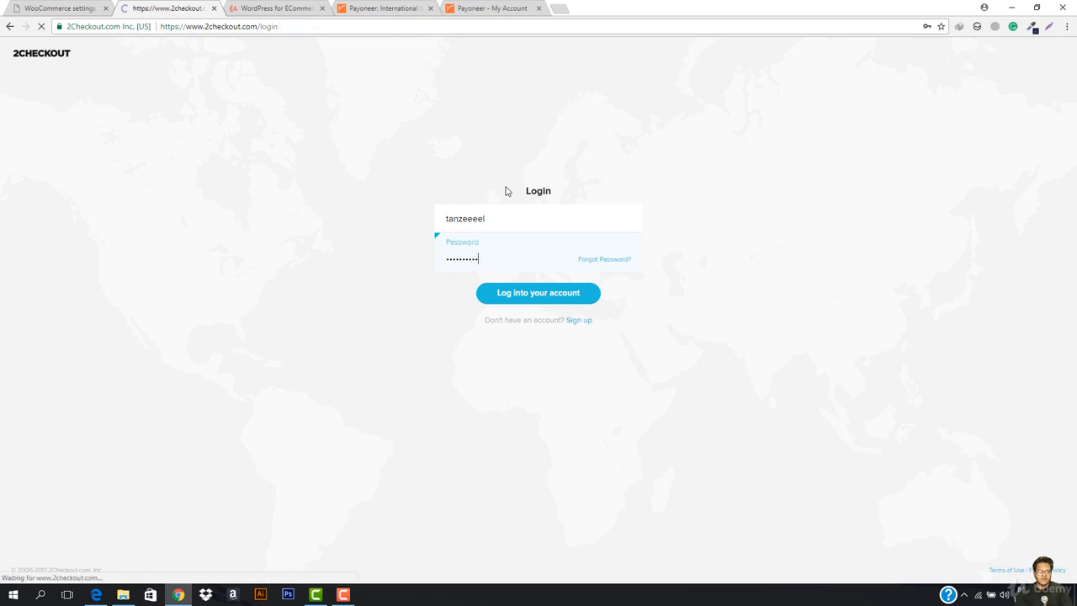
click(510, 265)
key(ctrl+v)
key(Return)
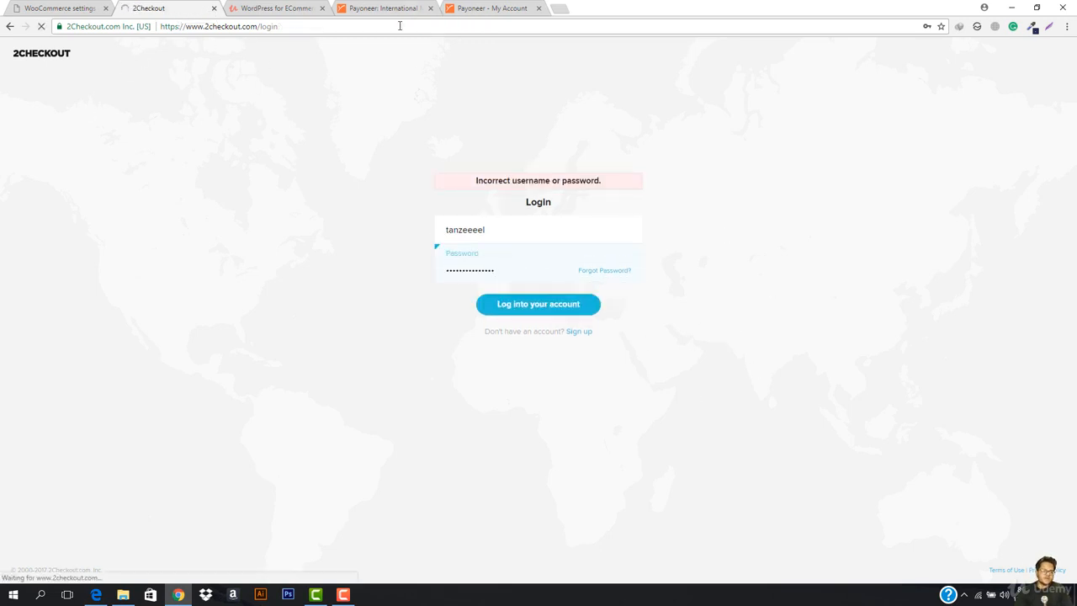
- Close the WordPress tab and return to the 2Checkout login page
click(321, 9)
click(284, 7)
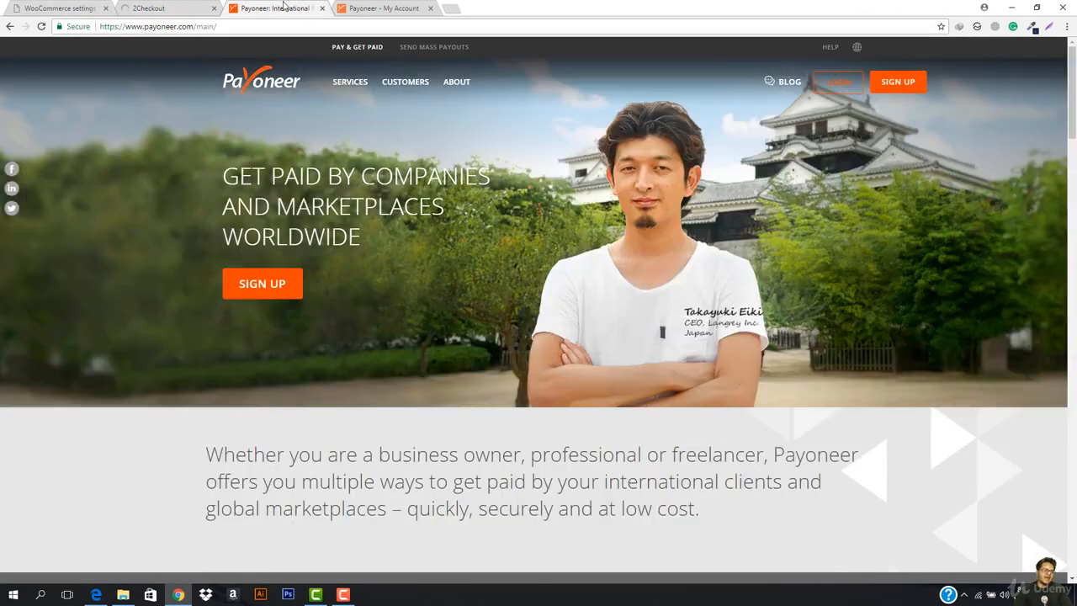
click(148, 8)
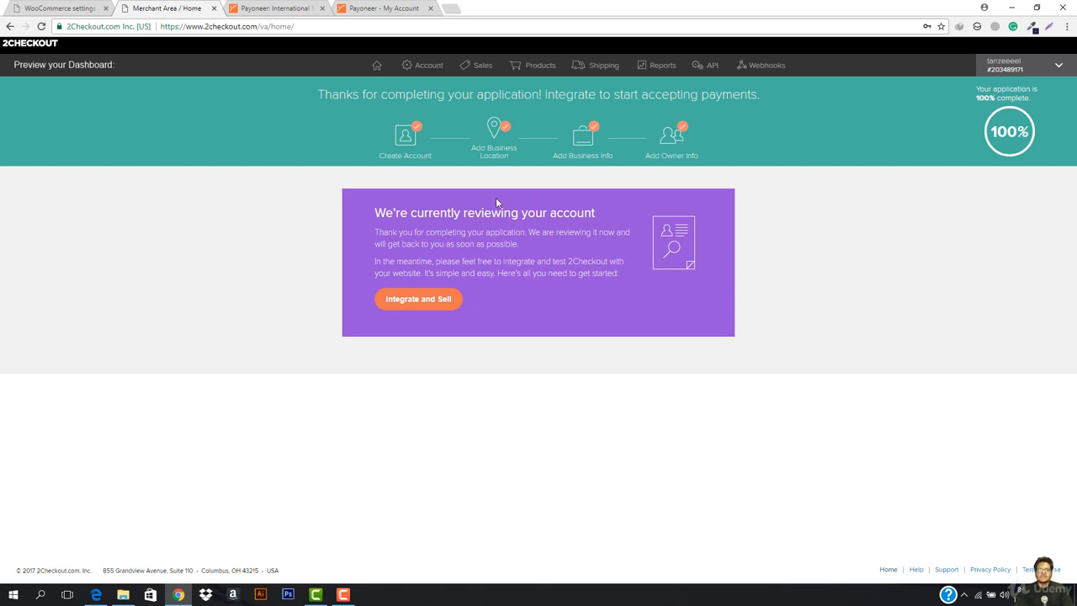
- Compare the WooCommerce PayPal settings against the 2Checkout Merchant Area, then open a new empty tab
click(73, 7)
click(190, 9)
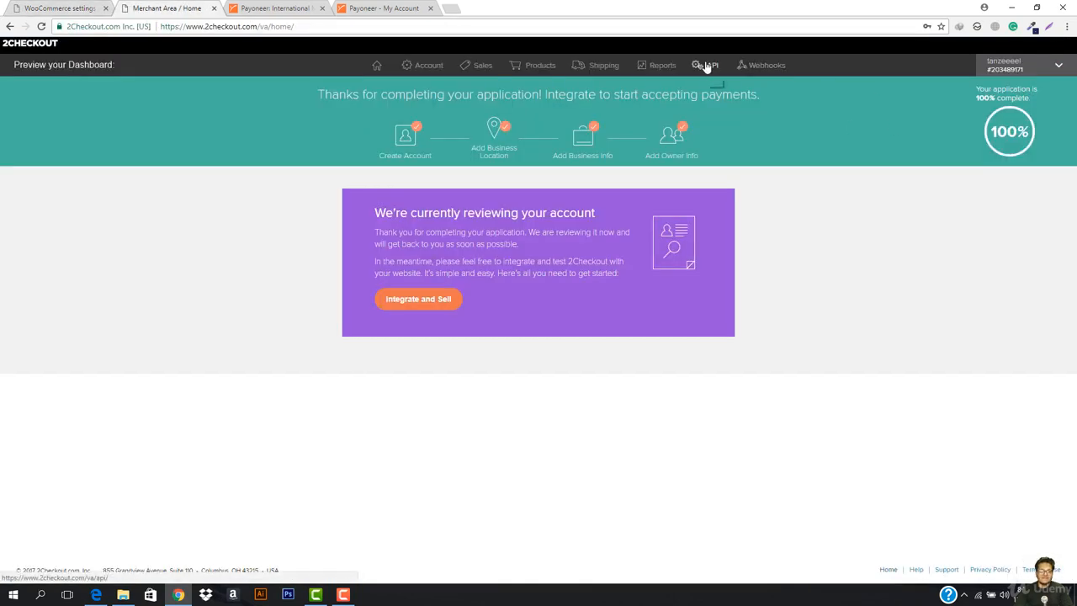
click(63, 5)
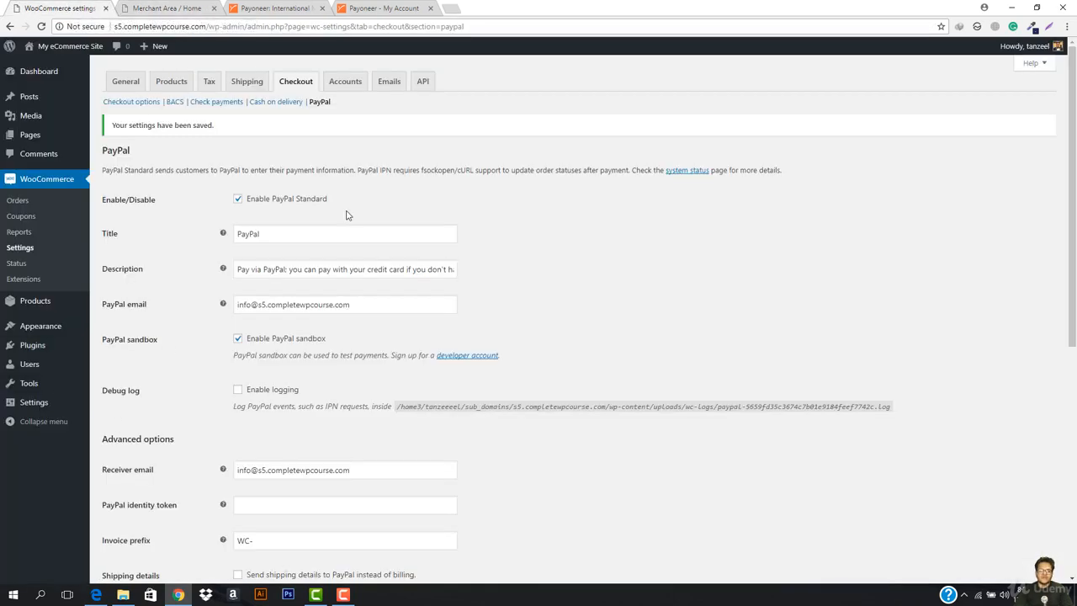
click(162, 7)
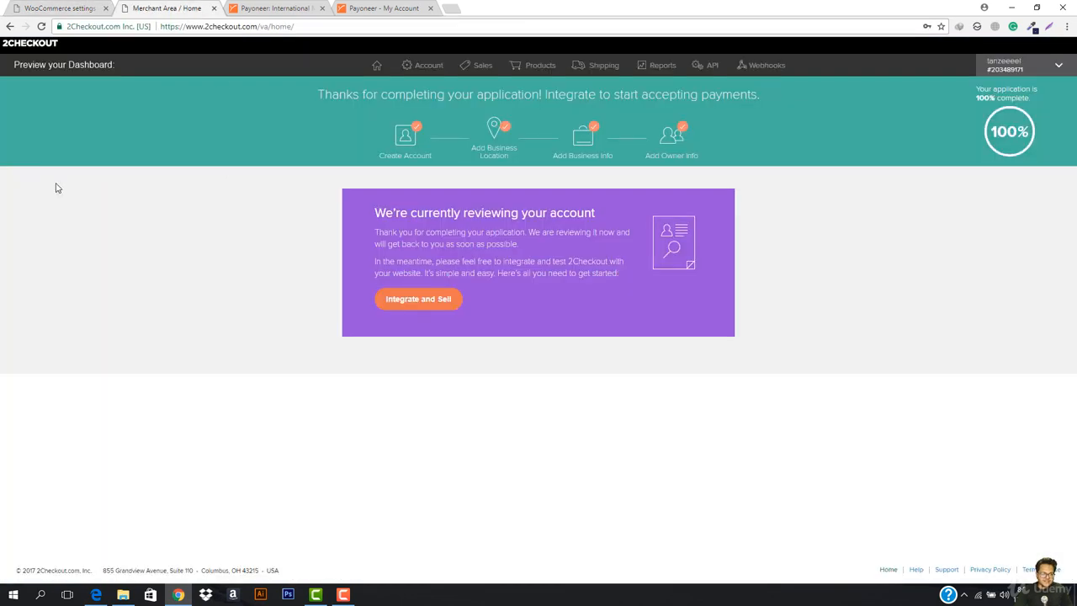
click(14, 6)
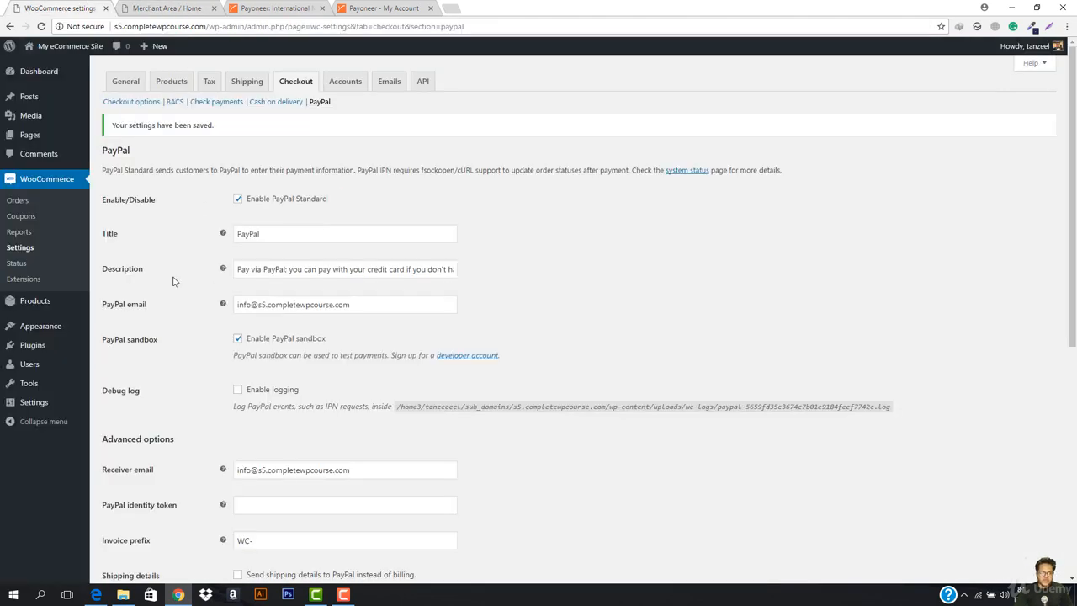
click(169, 8)
click(451, 9)
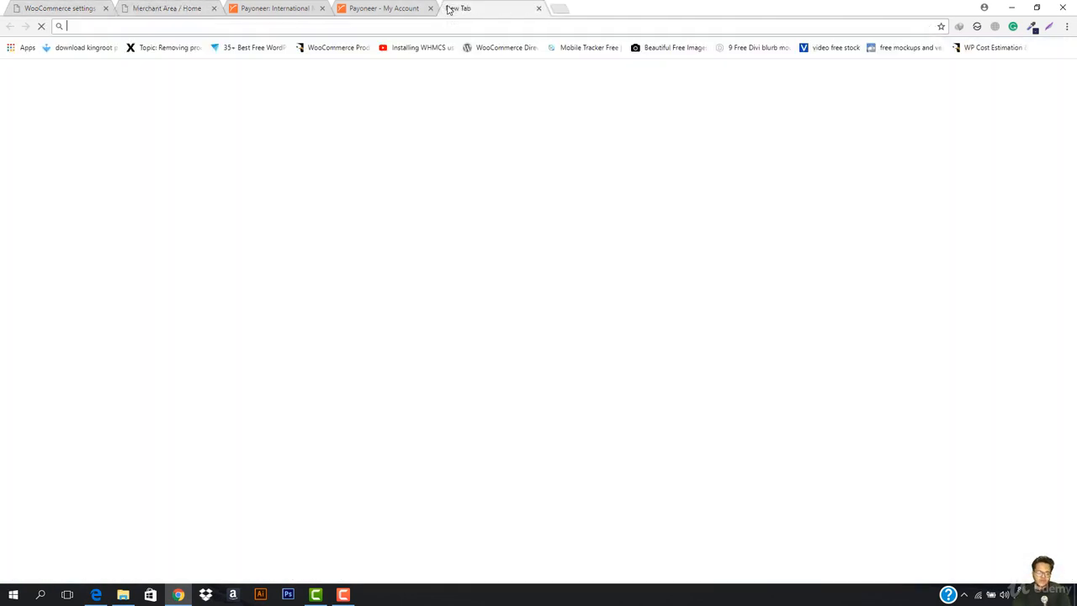
- Search the web for '2checkout woocommerce' and open 2Checkout's WooCommerce integration page
text(w)
key(BackSpace)
key(BackSpace)
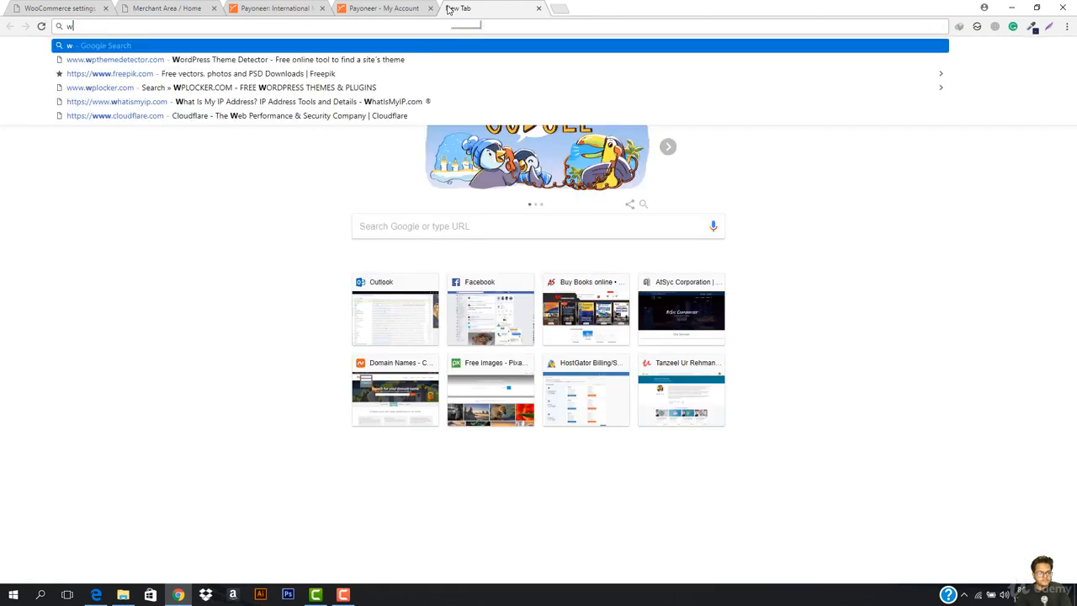
text(2checkout w)
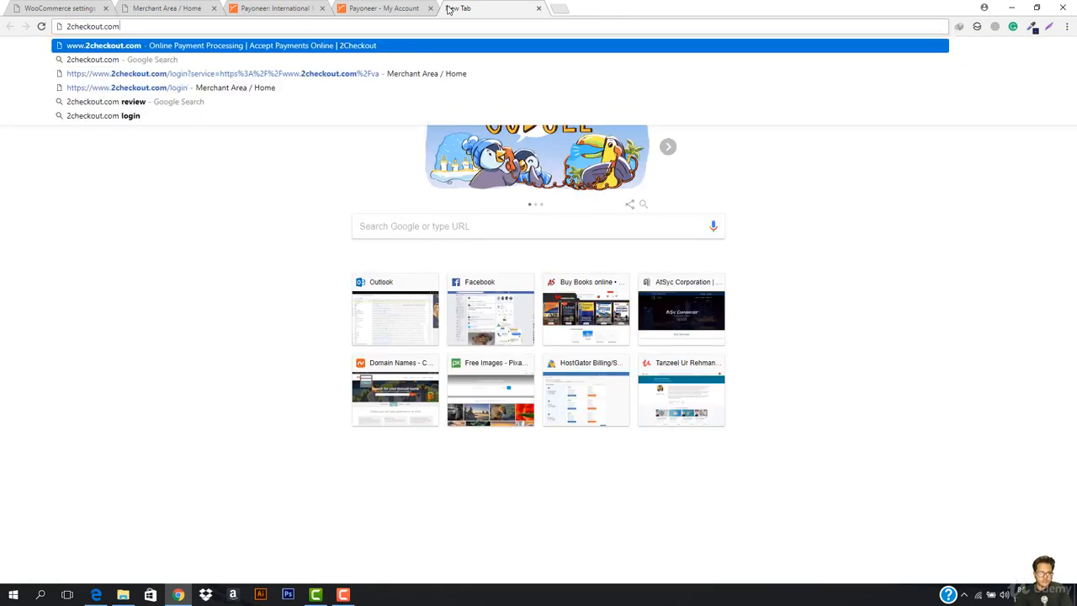
text(oocommerce)
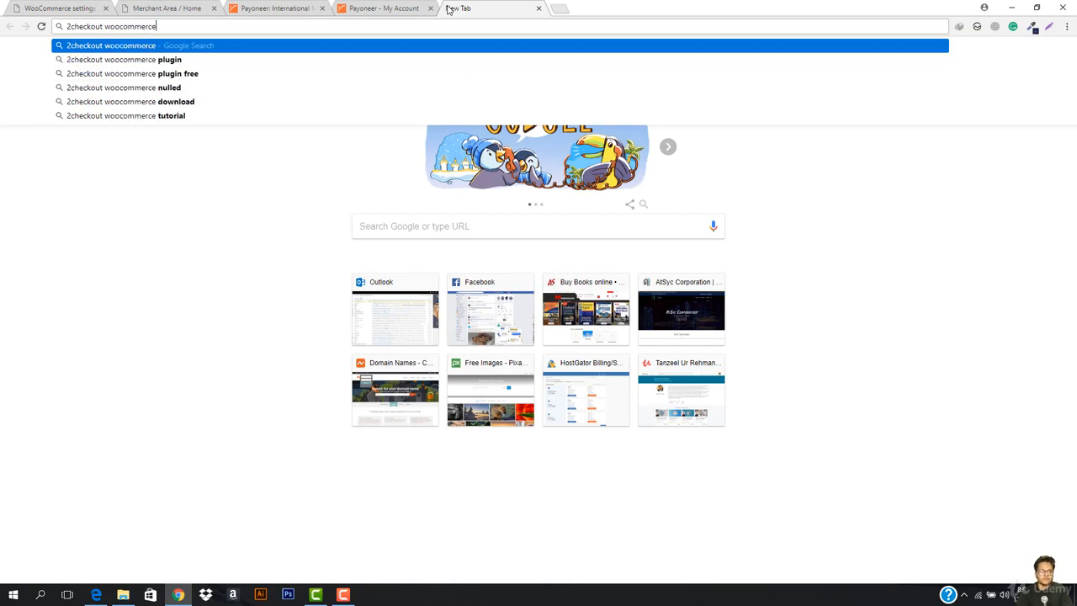
key(Return)
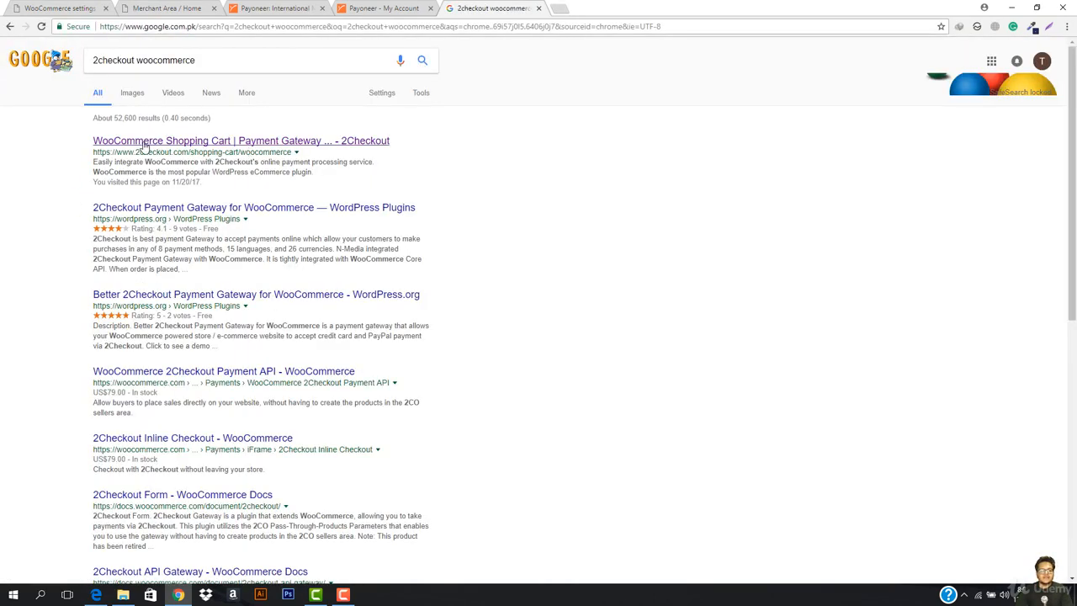
click(284, 143)
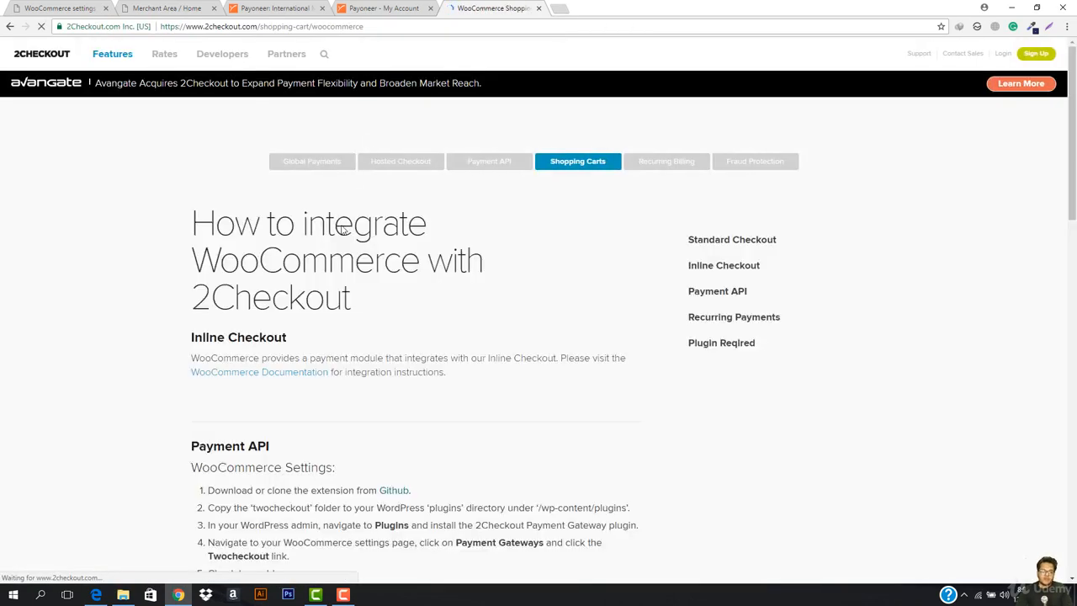
- Follow the Payment API section's Github link to the woocommerce-2checkout-api repository
scroll(437, 304, down, 3)
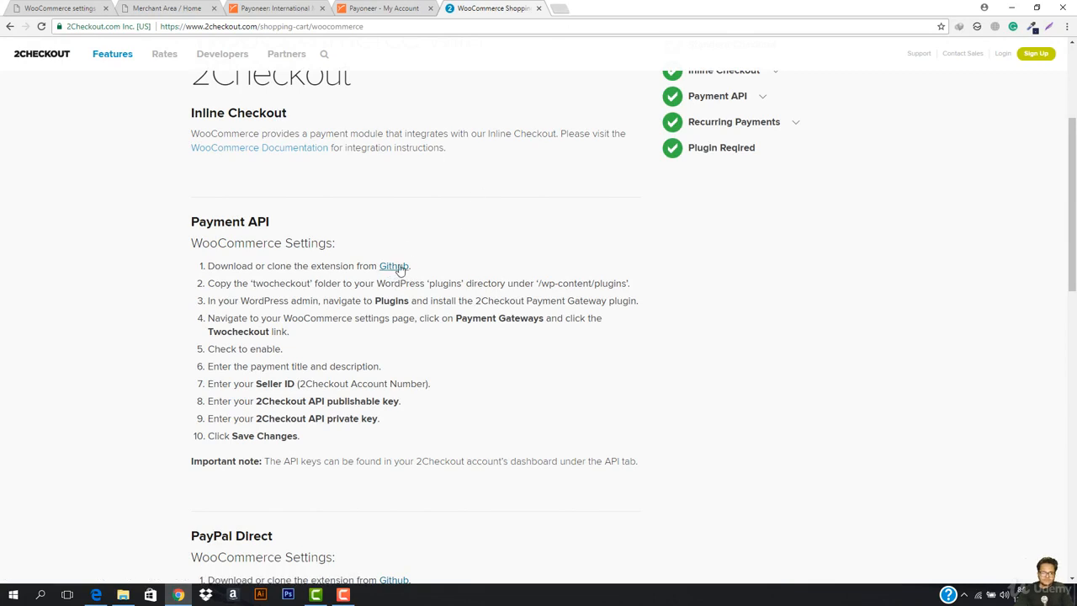
click(394, 266)
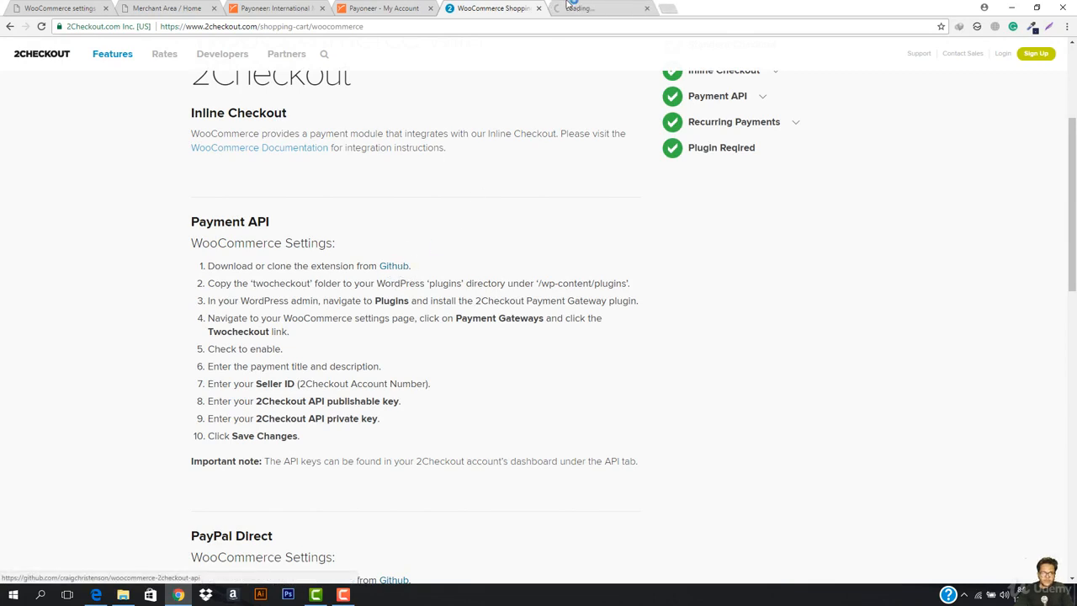
click(466, 3)
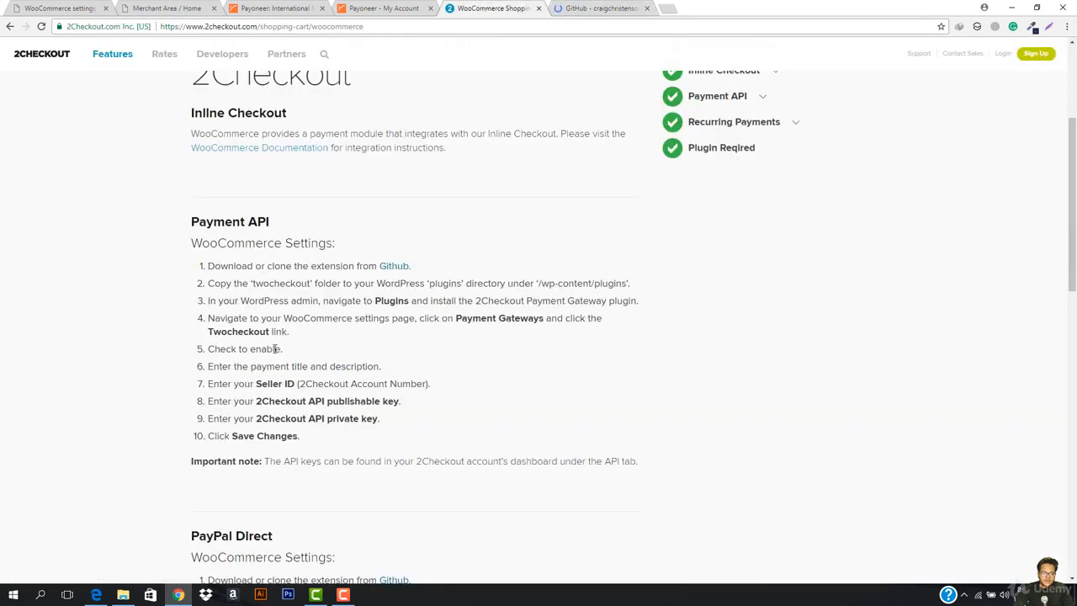
scroll(268, 366, down, 1)
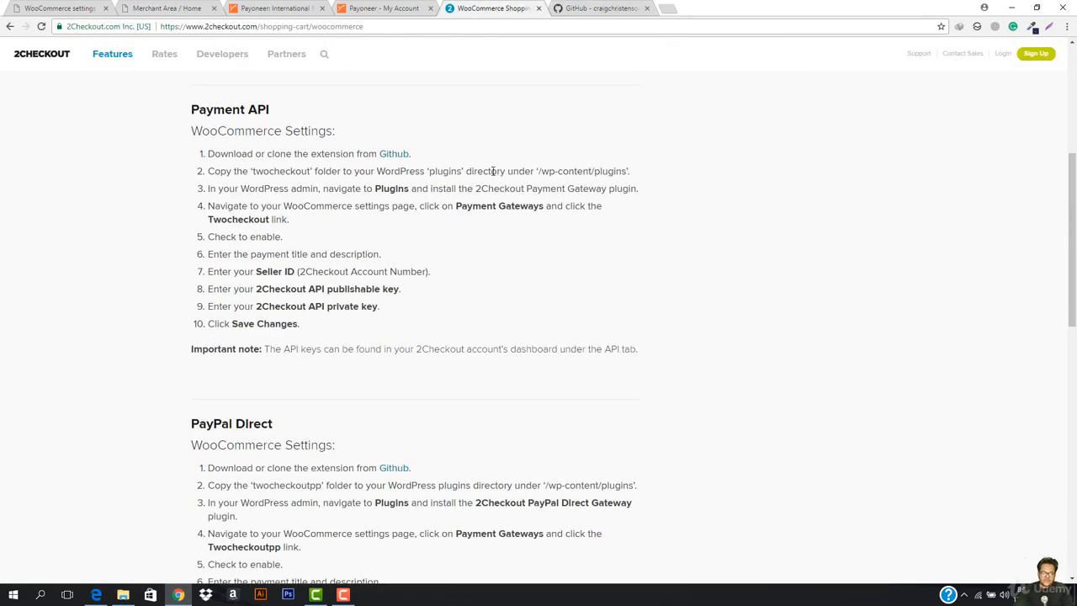
click(571, 8)
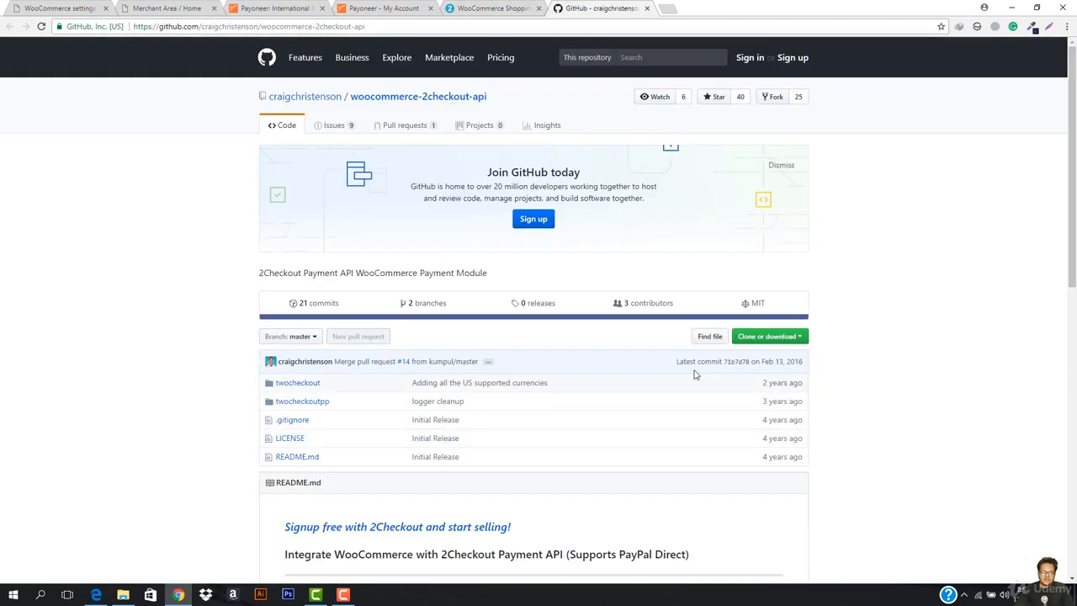
- Download woocommerce-2checkout-api-master.zip via Download ZIP, resuming in IDM, and drag it to the desktop
click(752, 339)
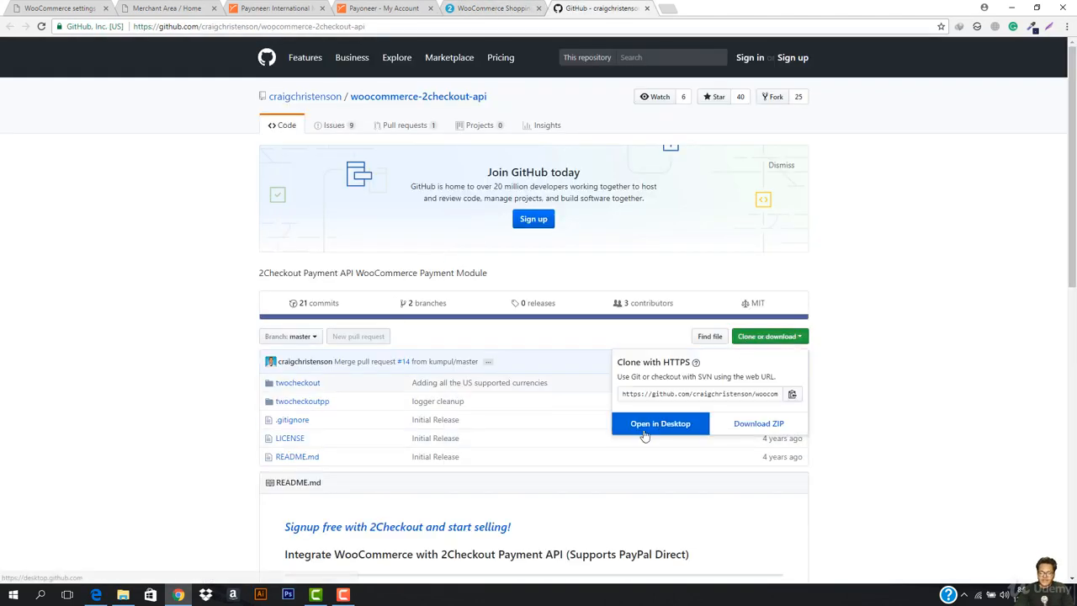
click(751, 425)
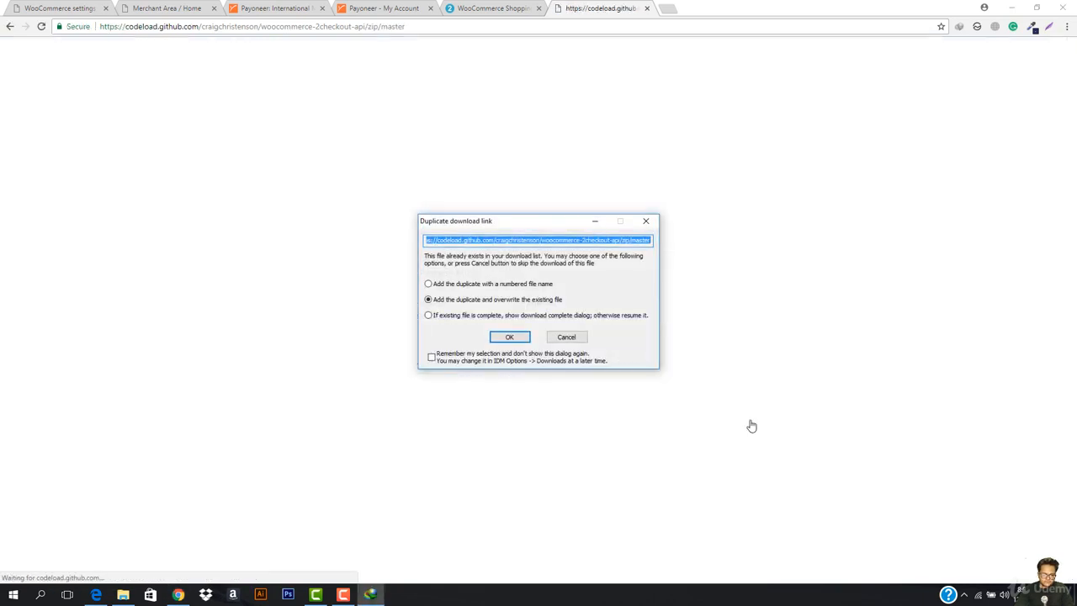
click(470, 317)
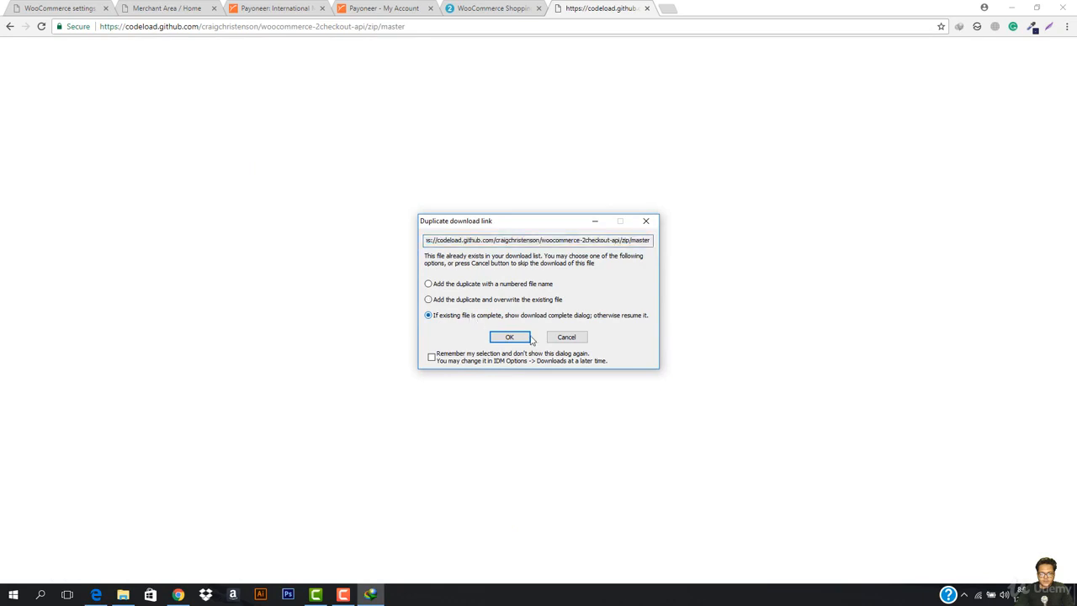
click(510, 337)
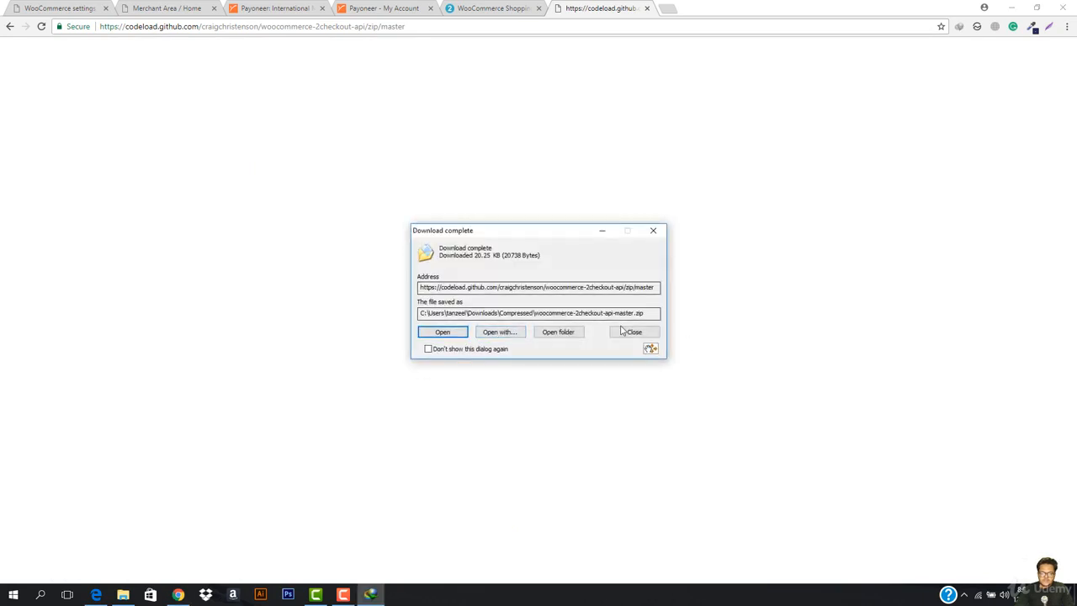
click(568, 334)
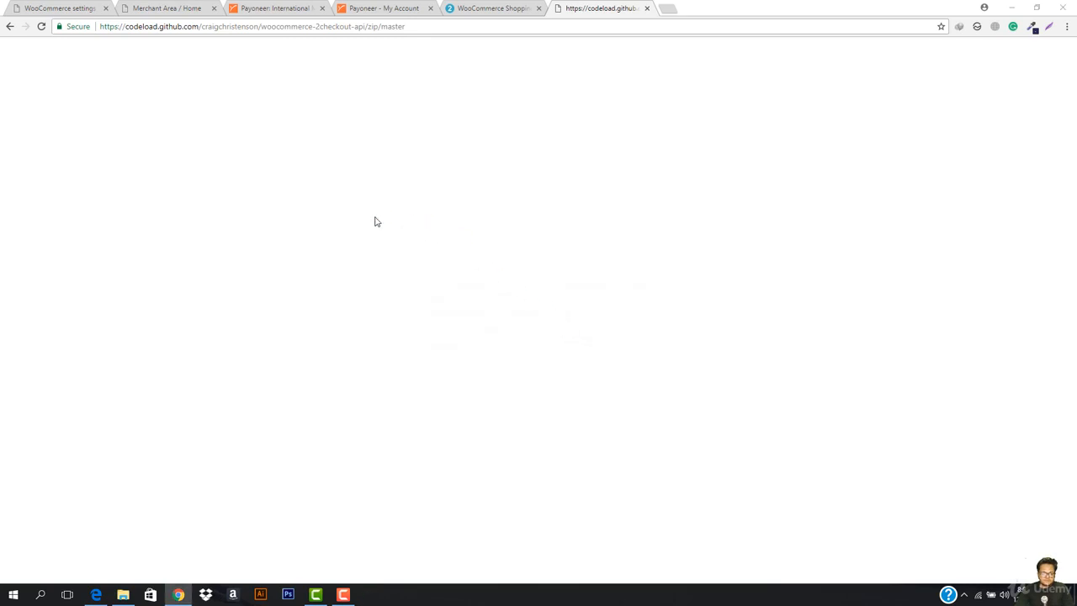
drag(251, 407, 473, 426)
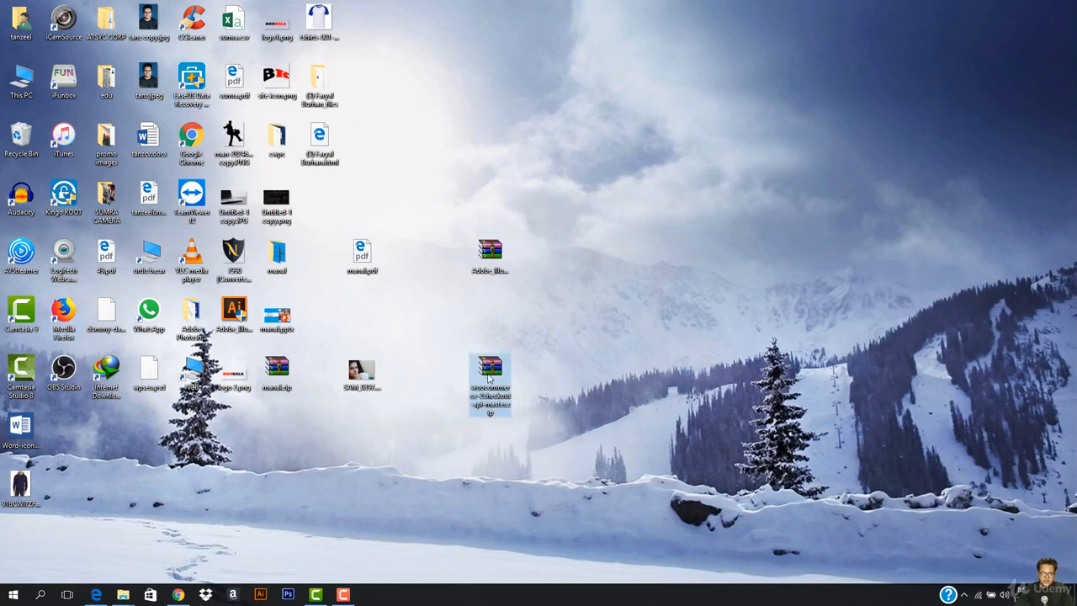
- Preview the zip in WinRAR, then extract it onto the desktop with Extract Here
double_click(489, 379)
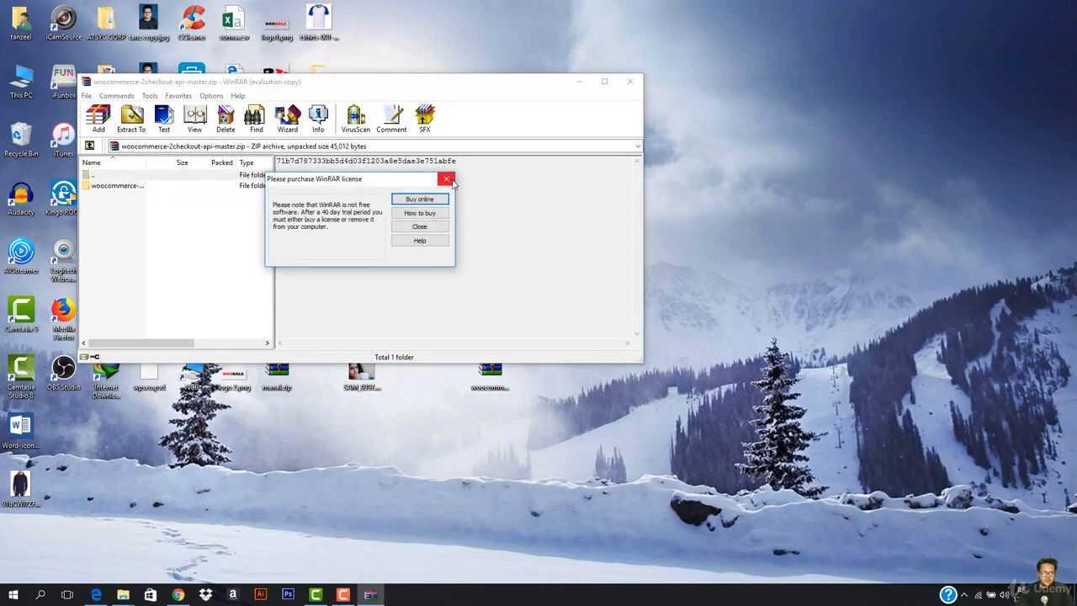
click(447, 178)
double_click(134, 186)
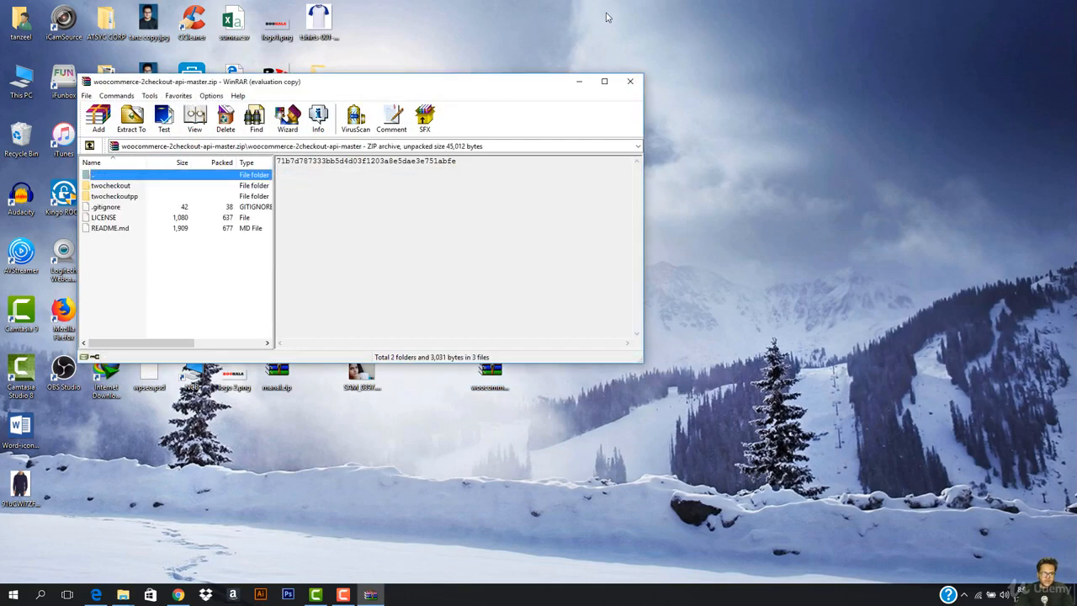
click(629, 80)
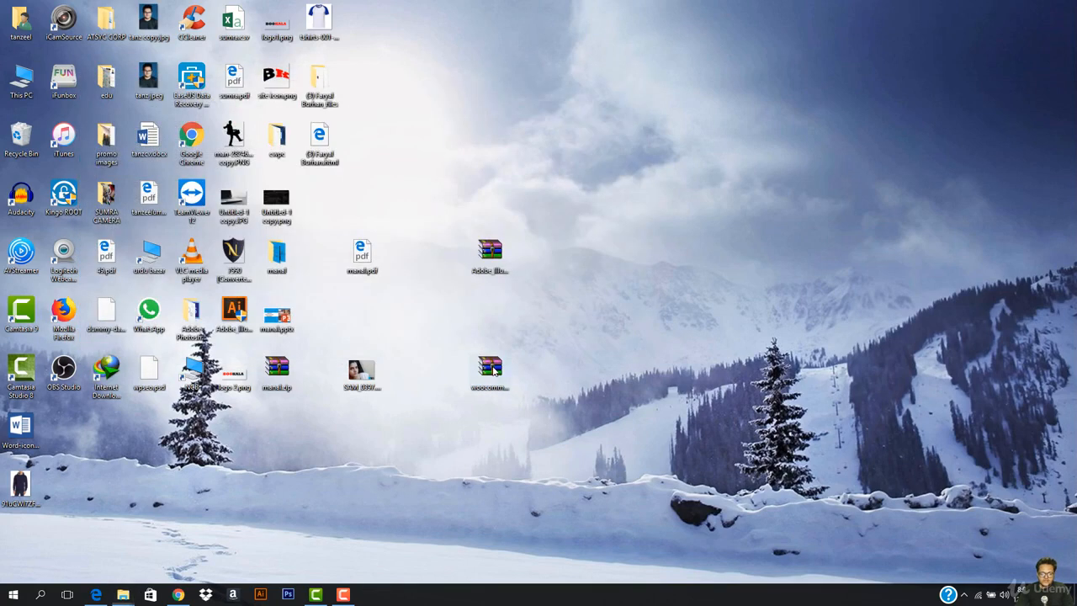
right_click(494, 370)
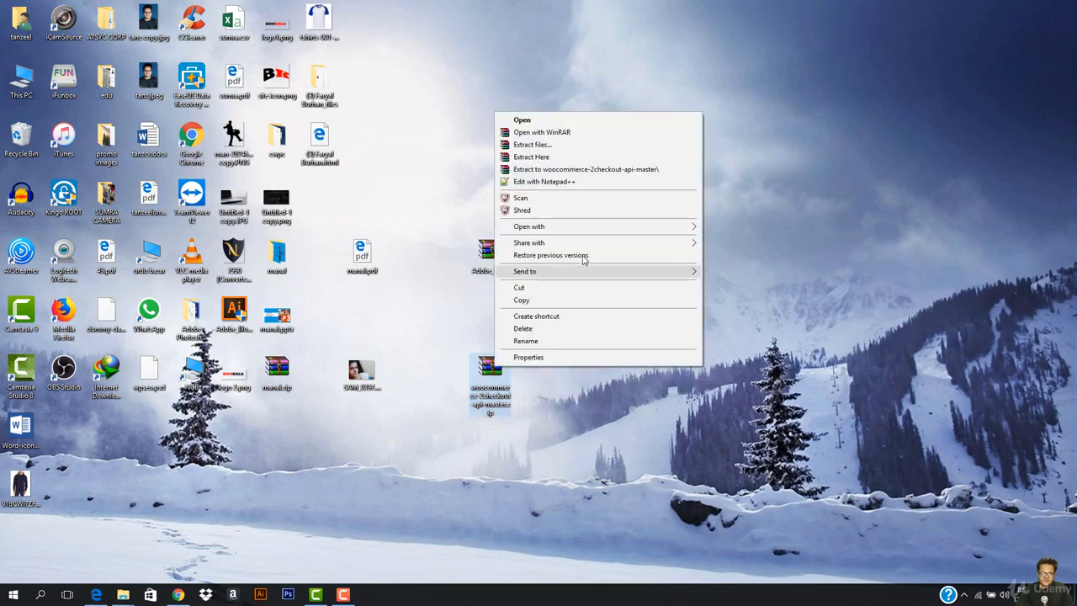
click(589, 159)
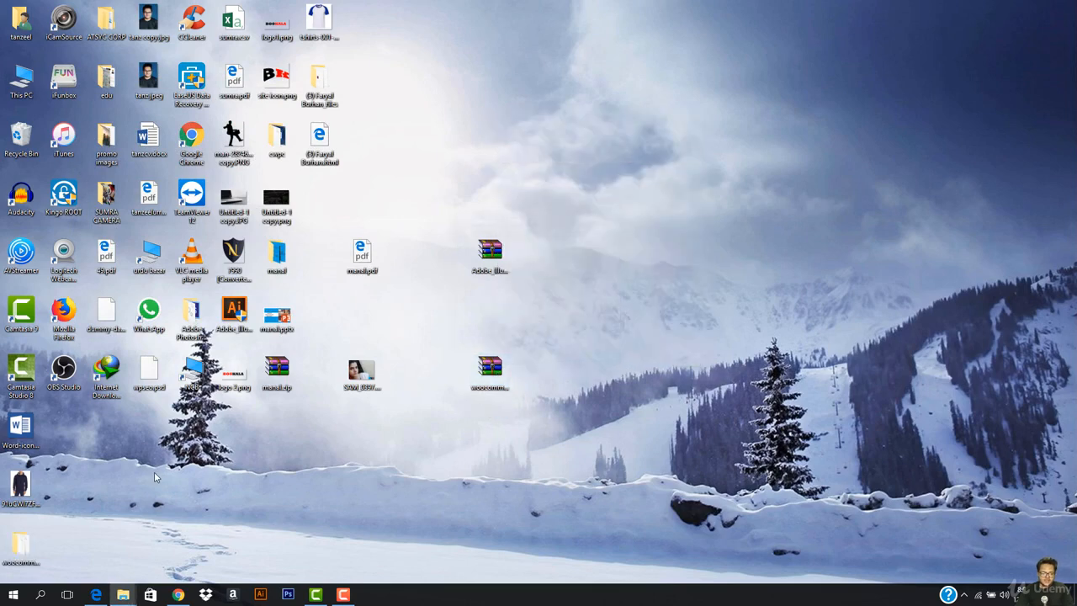
- Browse the extracted woocommerce-2checkout-api-master folder and its twocheckout subfolders
double_click(21, 545)
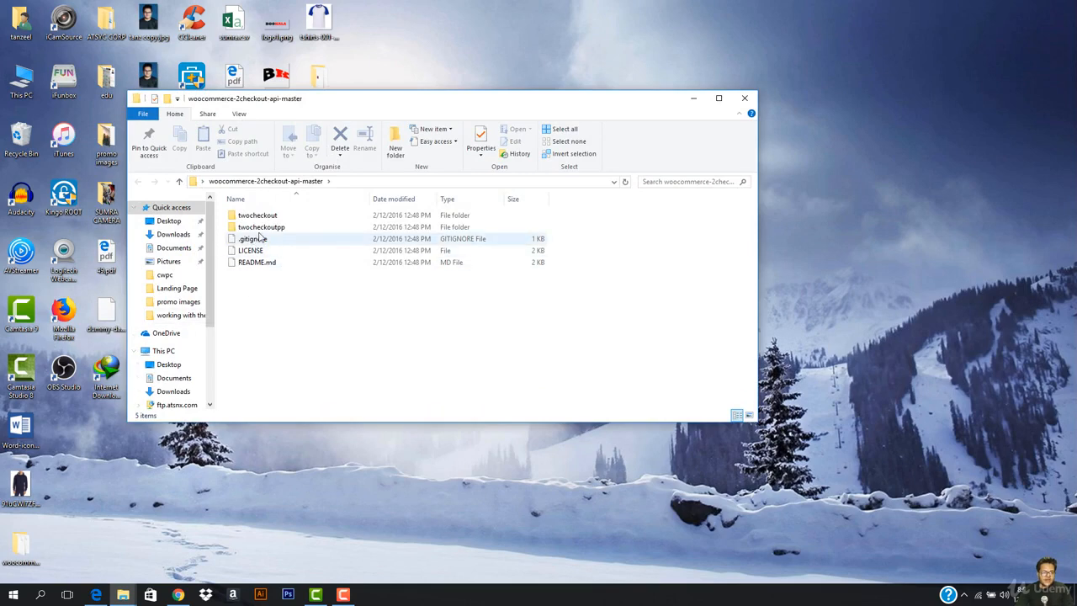
double_click(284, 214)
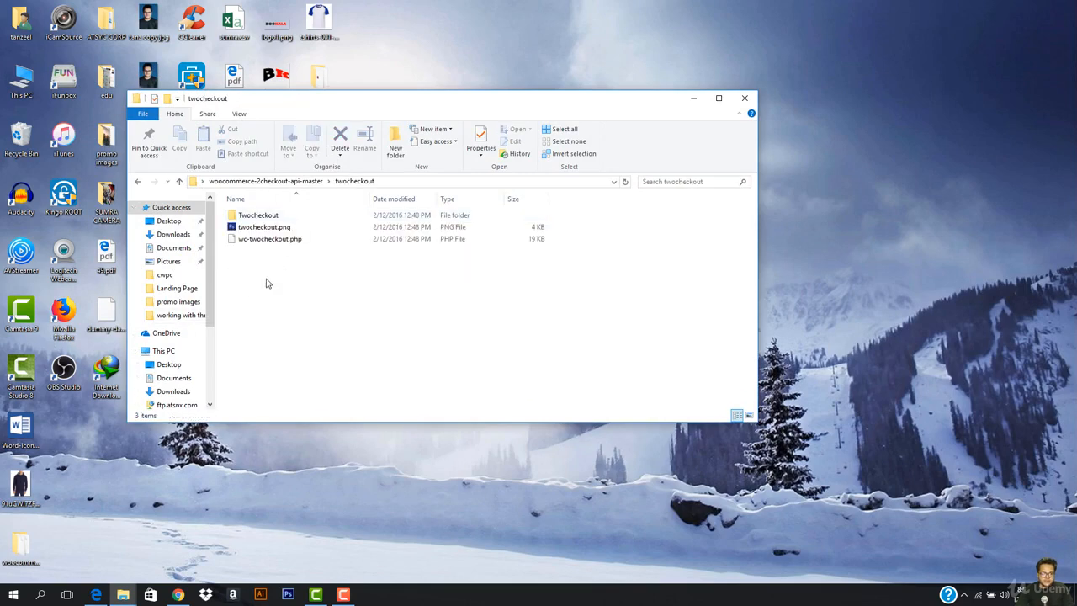
double_click(297, 217)
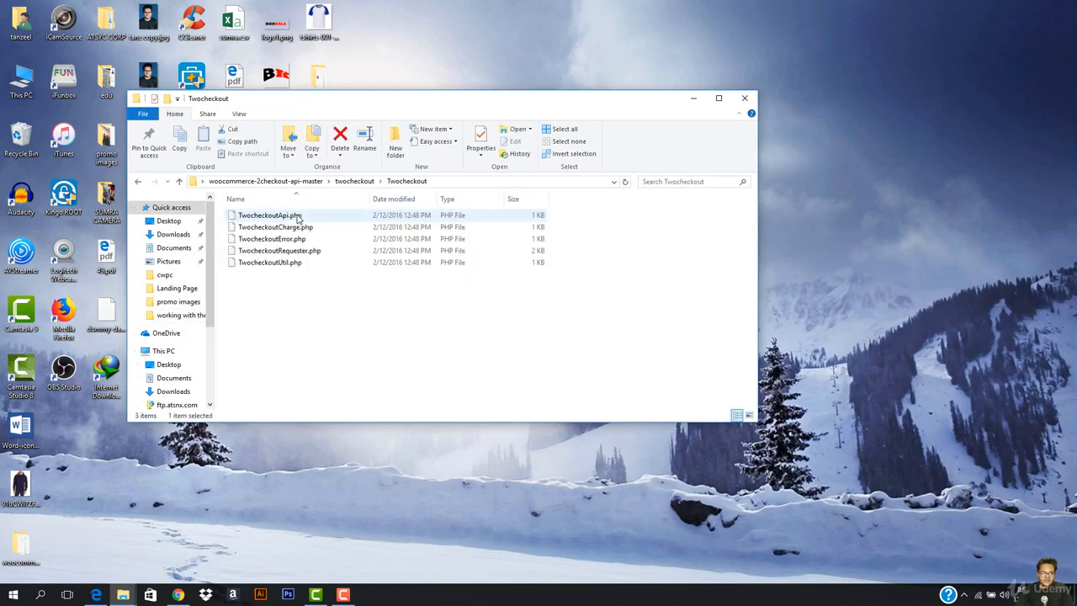
click(135, 181)
click(308, 227)
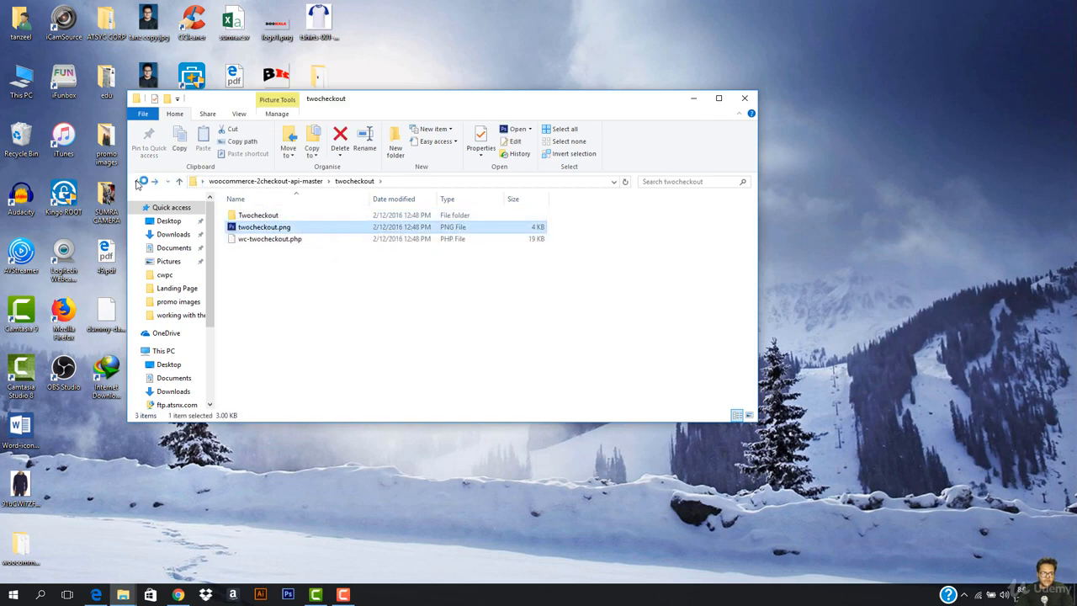
key(BackSpace)
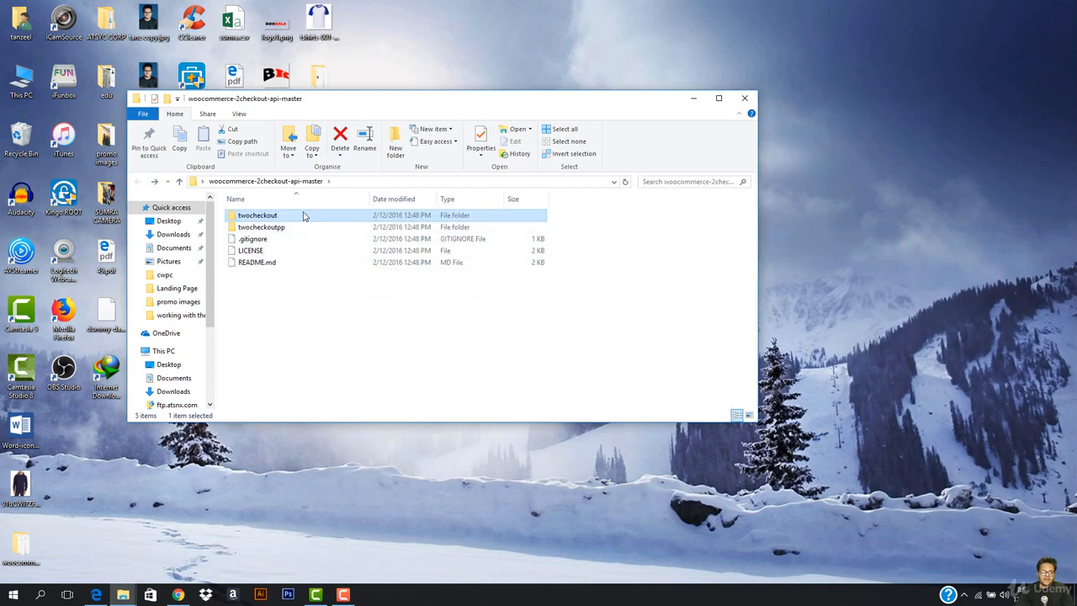
double_click(304, 217)
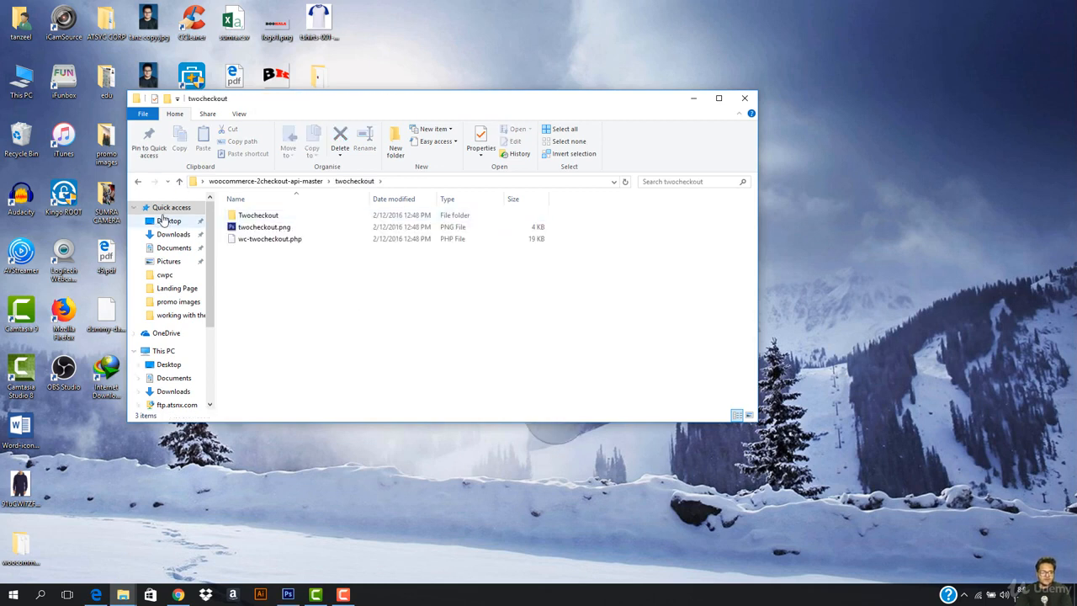
click(142, 184)
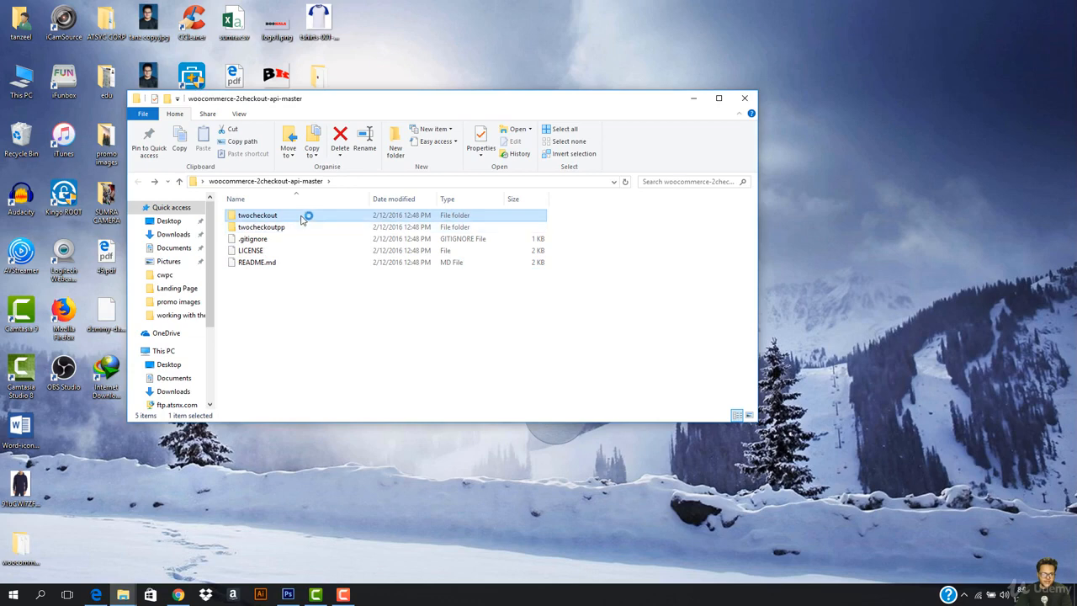
- Archive the twocheckout folder as twocheckout.zip, choosing ZIP instead of RAR format
right_click(305, 216)
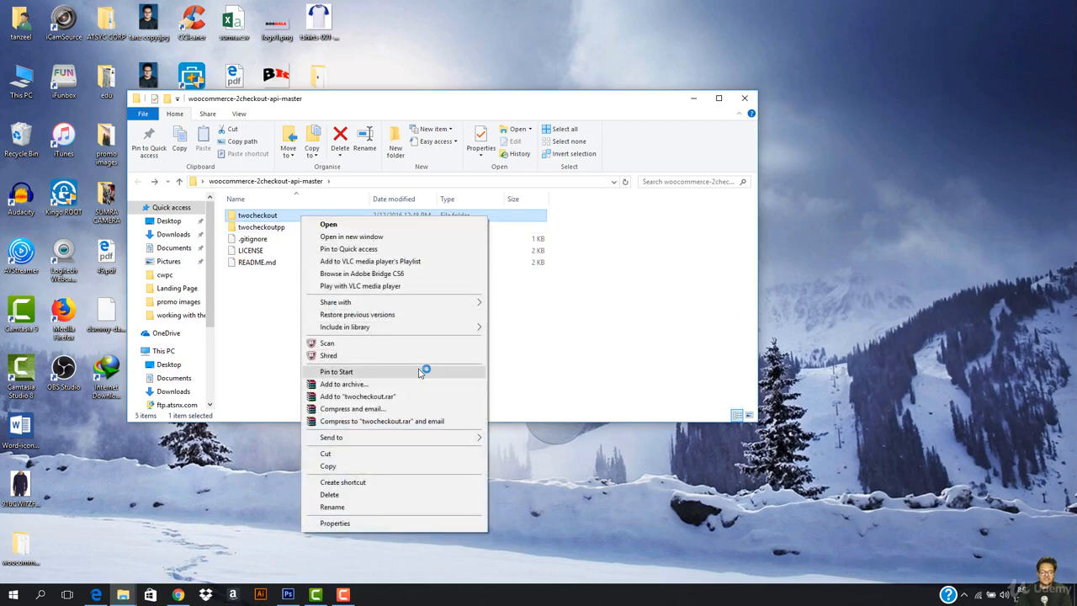
click(392, 385)
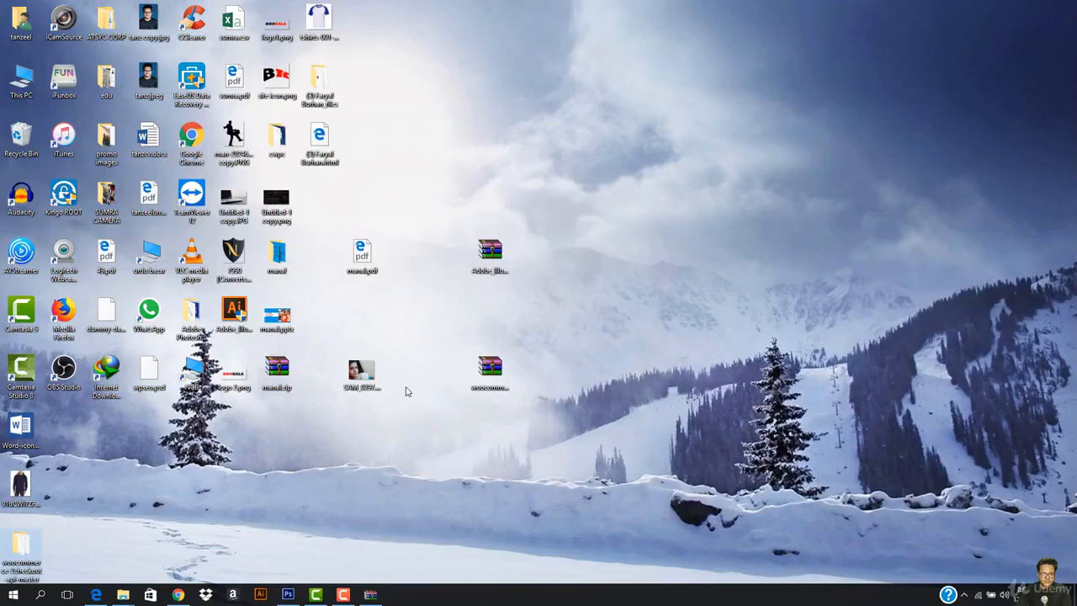
click(371, 595)
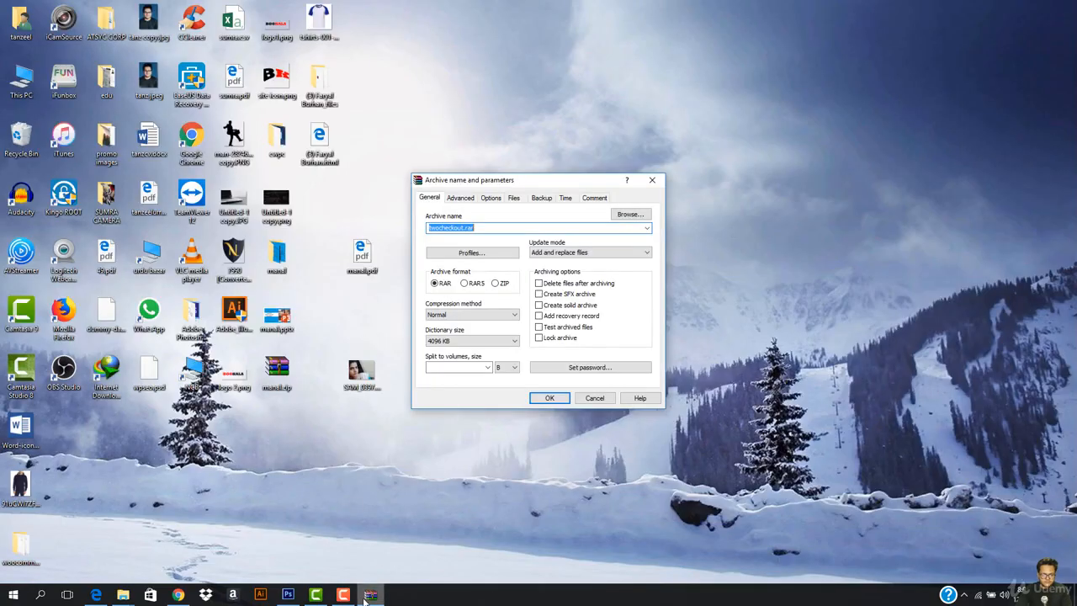
click(495, 284)
click(551, 398)
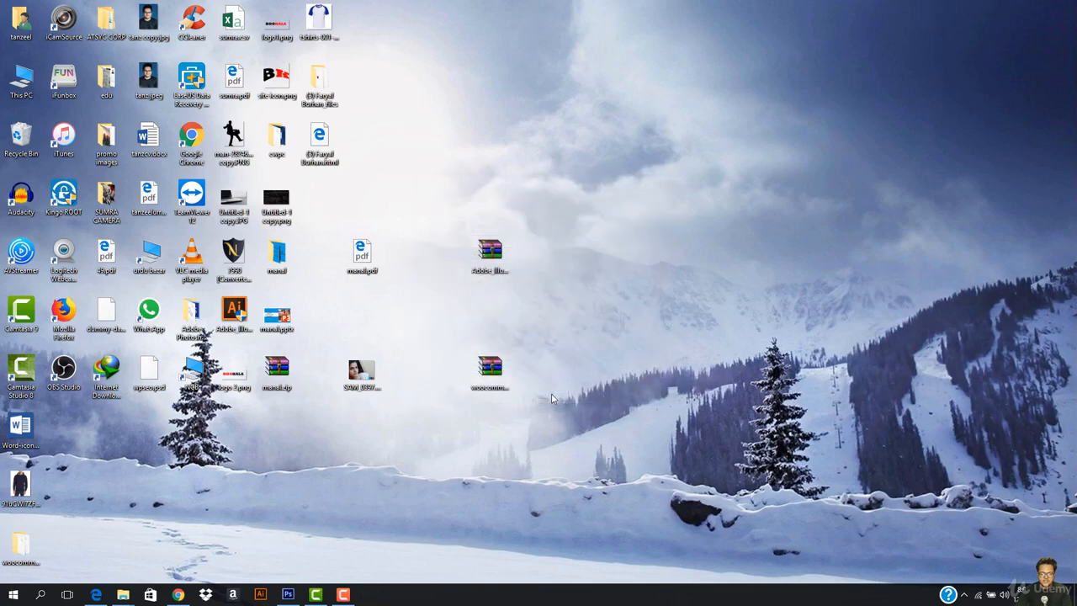
double_click(21, 551)
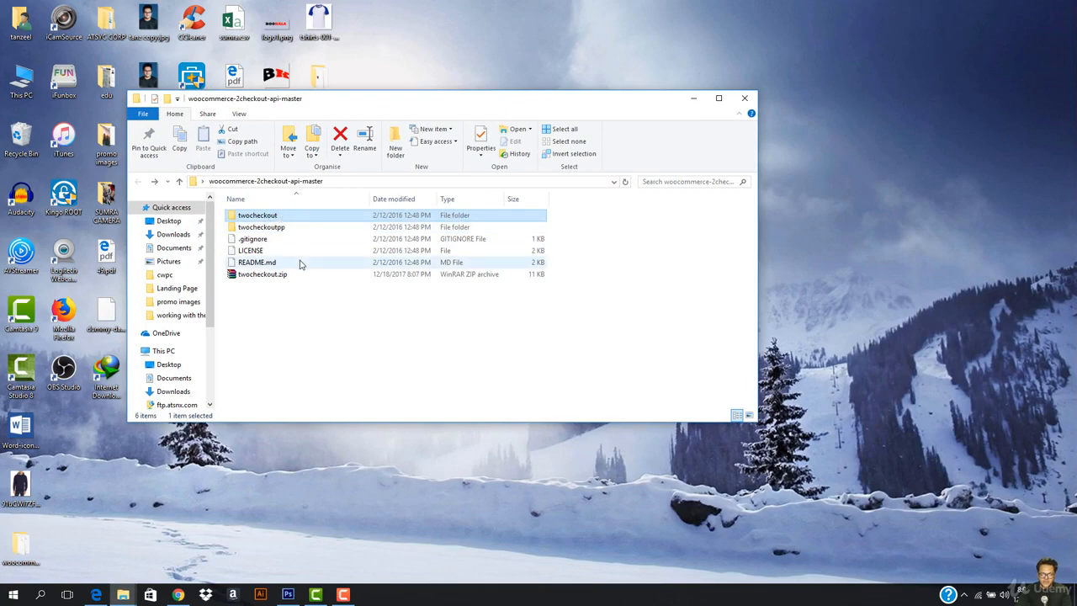
- Close the leftover download tab and reach the Upload Plugin panel under Plugins > Add New
click(179, 595)
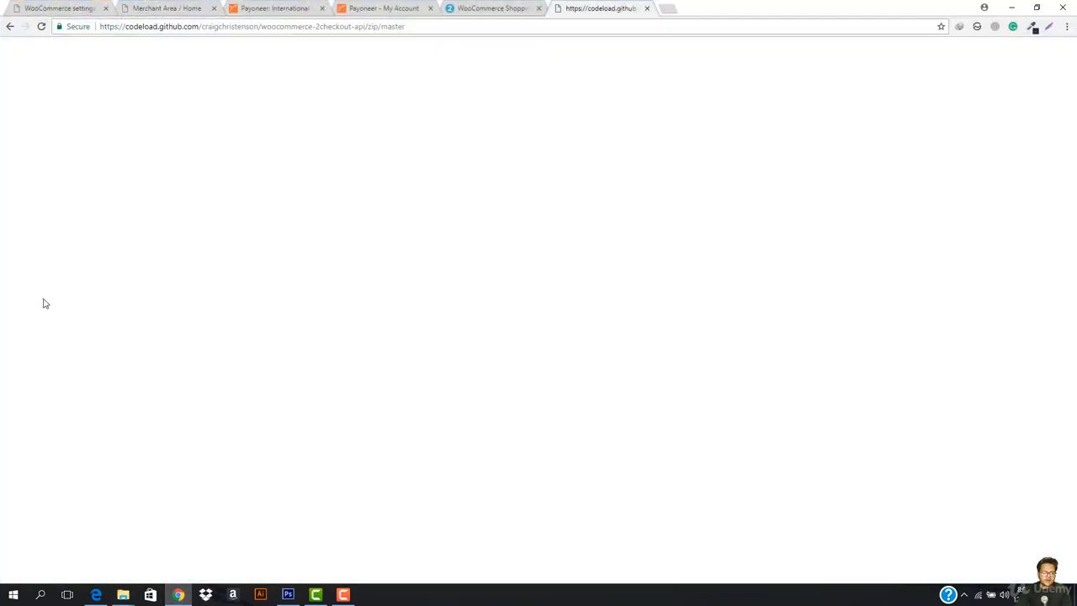
click(69, 8)
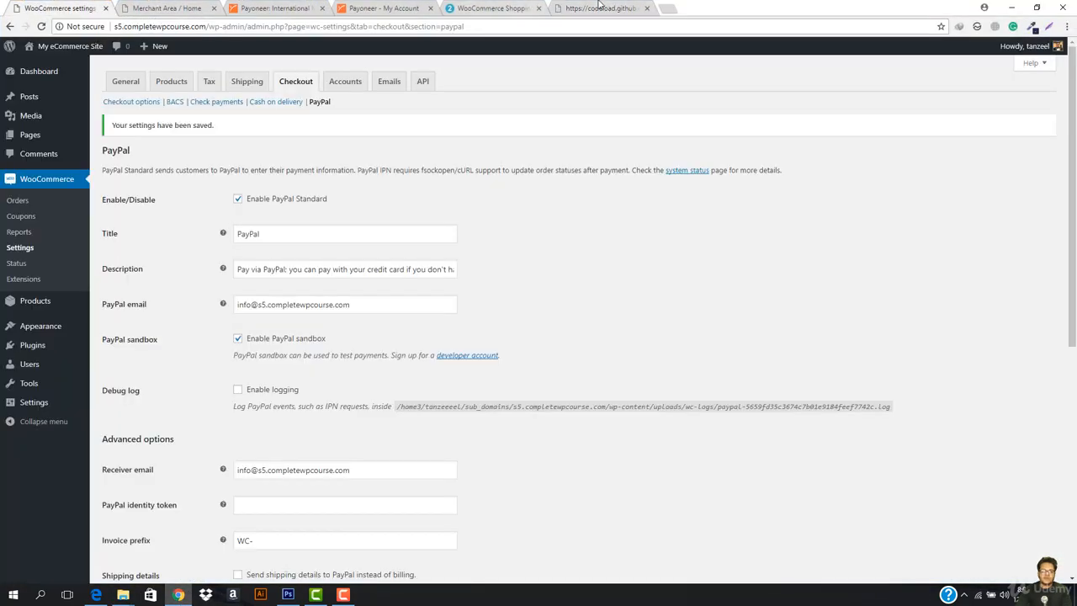
click(647, 9)
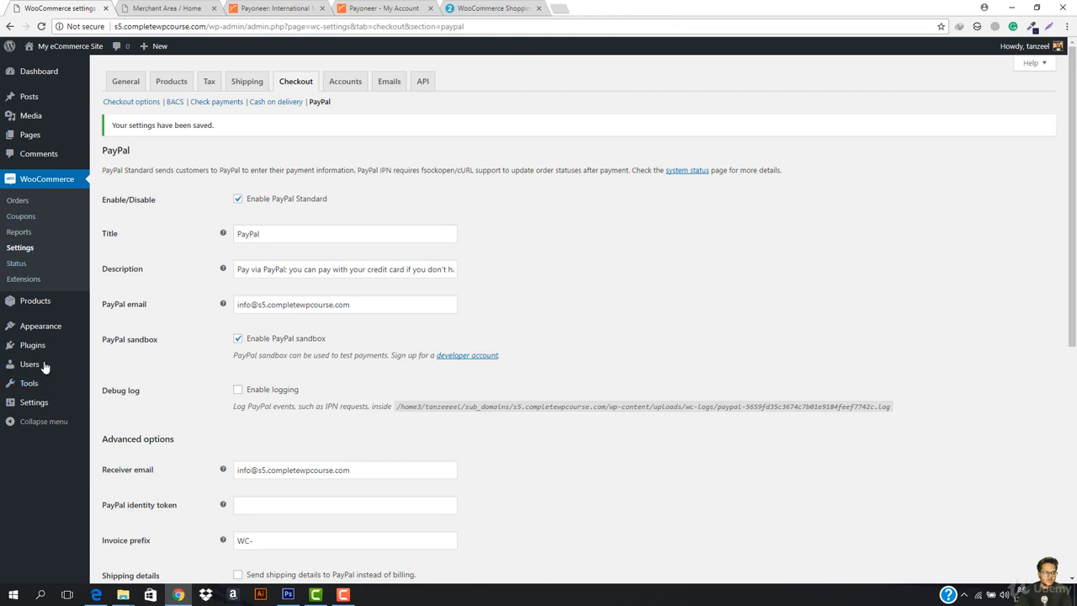
mouse_move(31, 336)
click(120, 362)
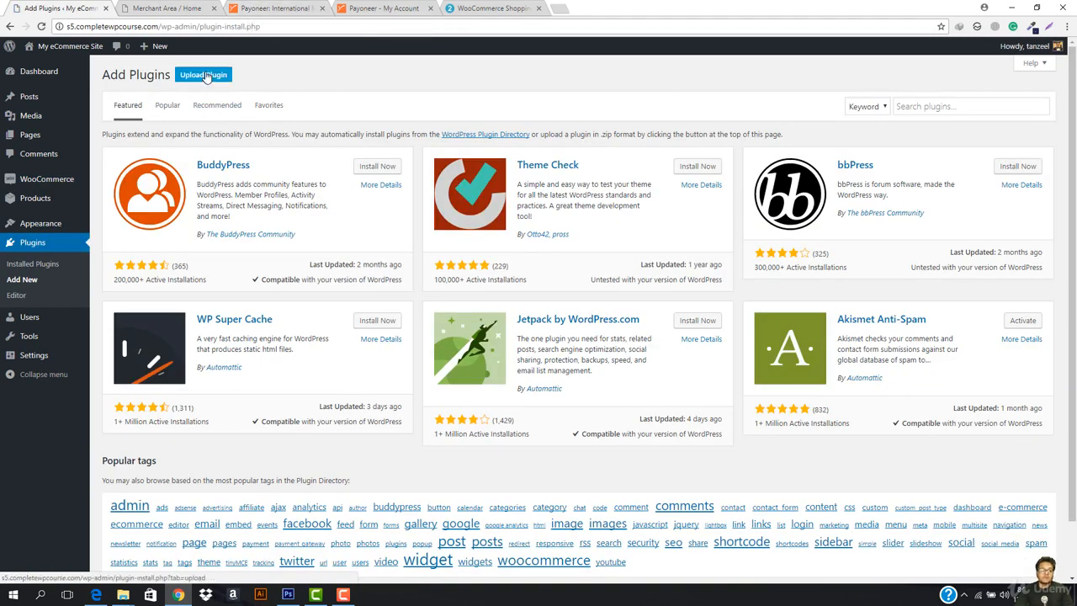
click(205, 76)
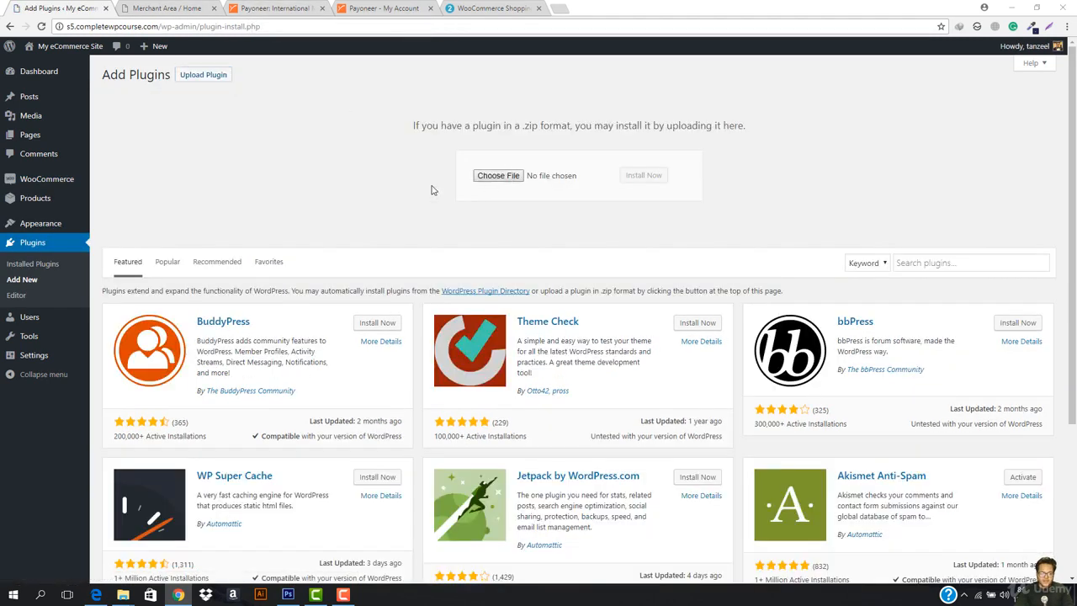
- Open the plugin file picker and browse the Desktop for the plugin zip
click(498, 175)
click(46, 79)
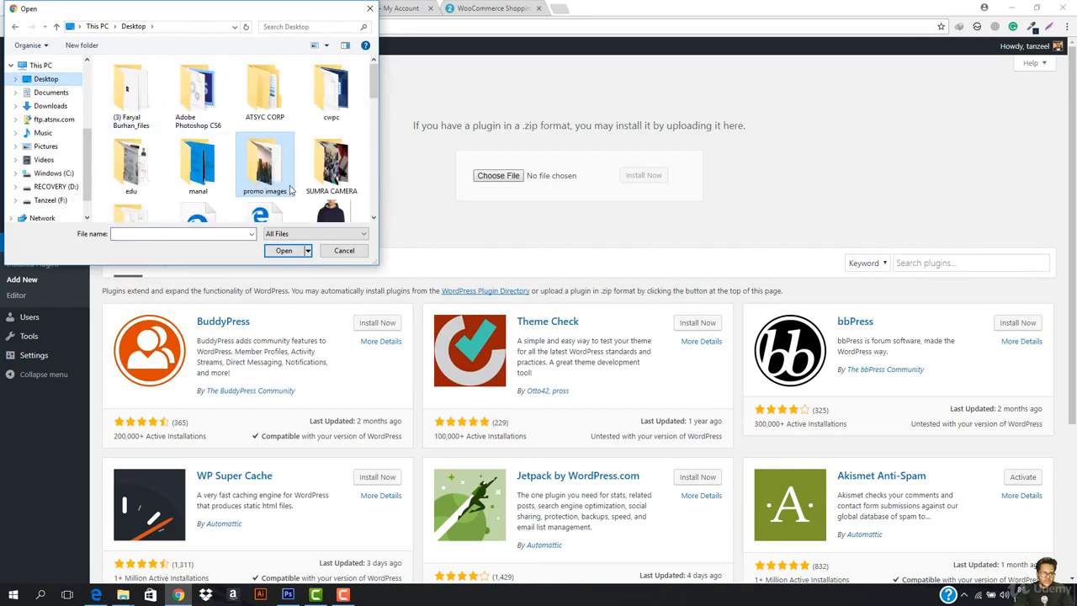
scroll(290, 190, down, 5)
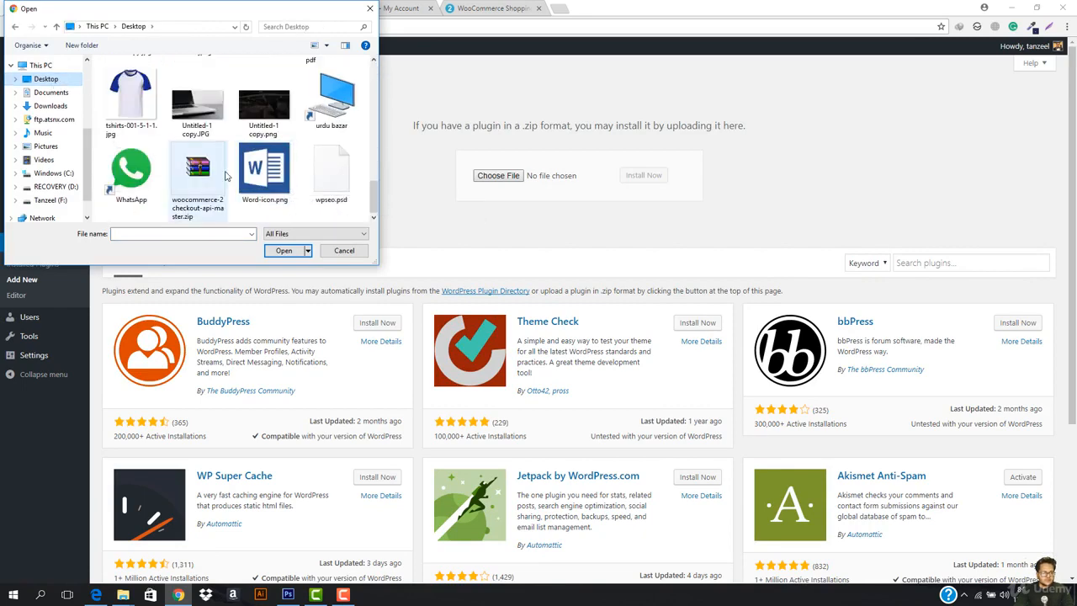
click(308, 178)
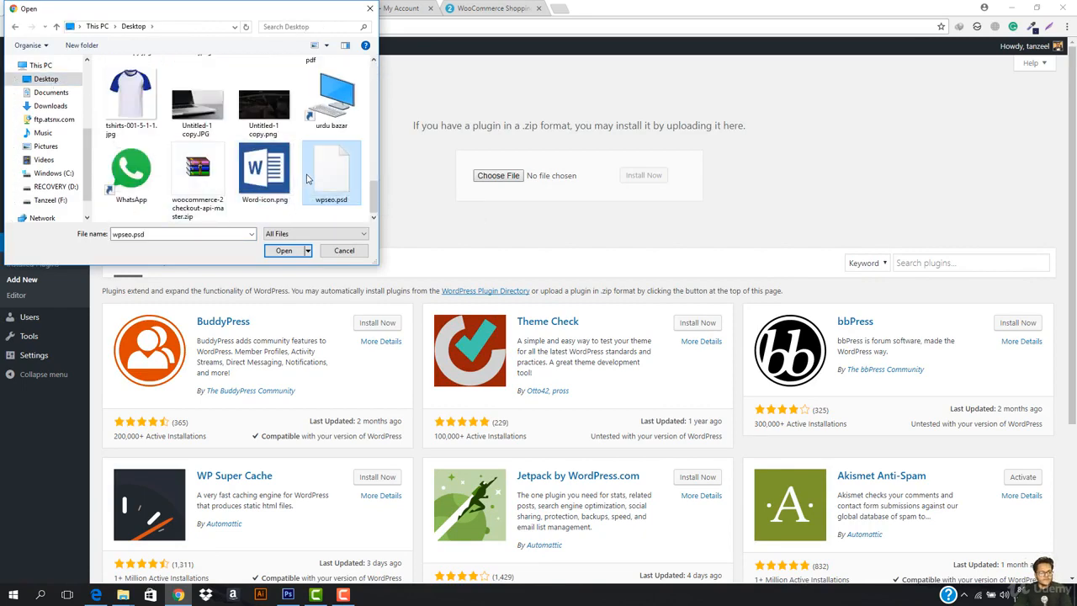
scroll(208, 171, up, 2)
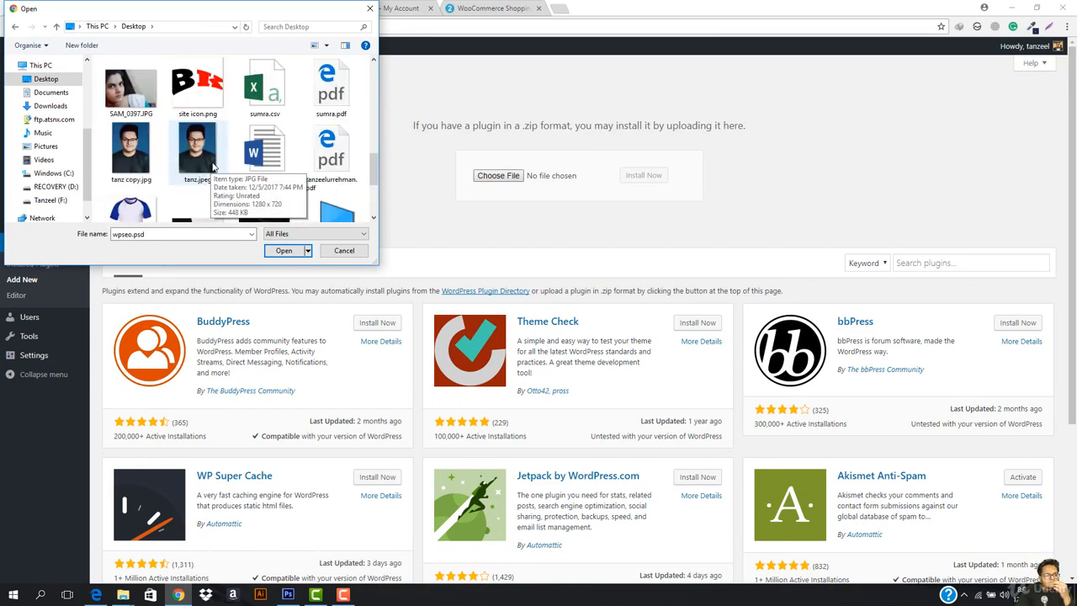
scroll(213, 166, up, 5)
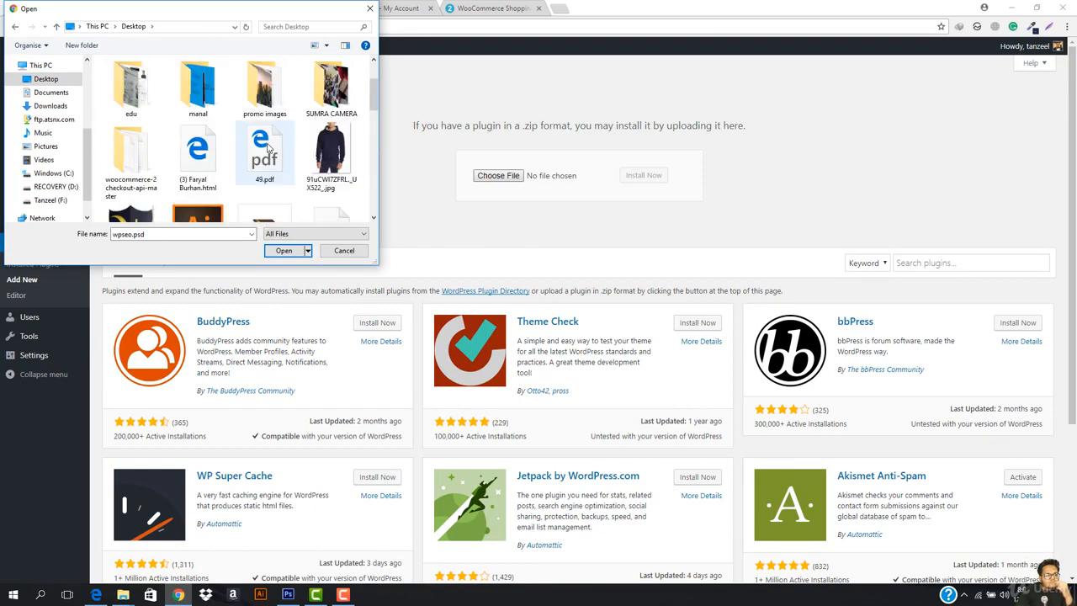
scroll(271, 148, down, 1)
scroll(265, 168, up, 2)
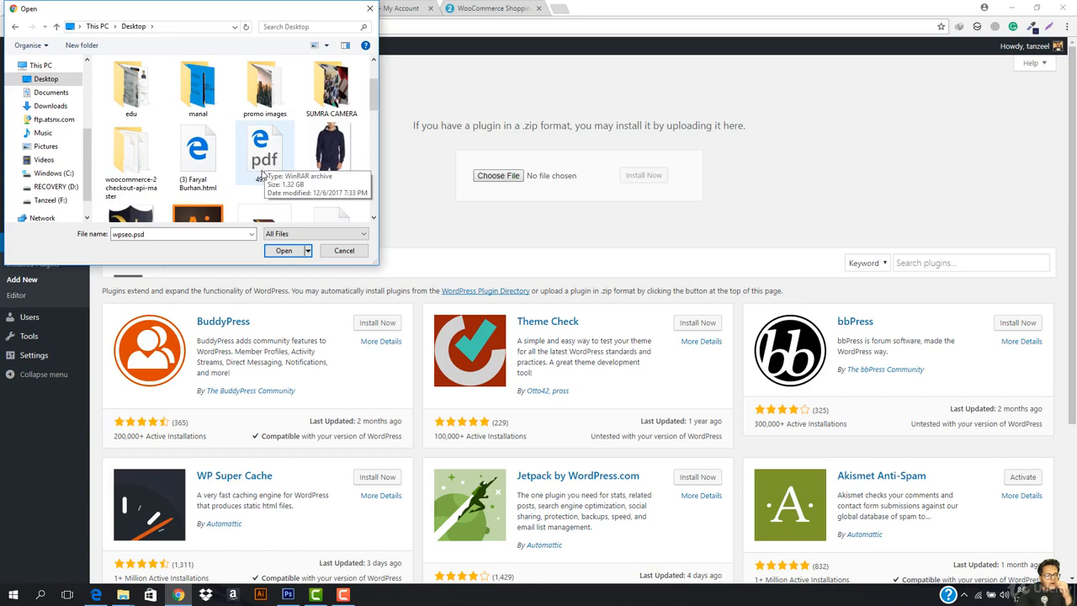
- Upload twocheckout.zip from the woocommerce-2checkout-api-master folder as a WordPress plugin and install it
click(344, 251)
key(super+d)
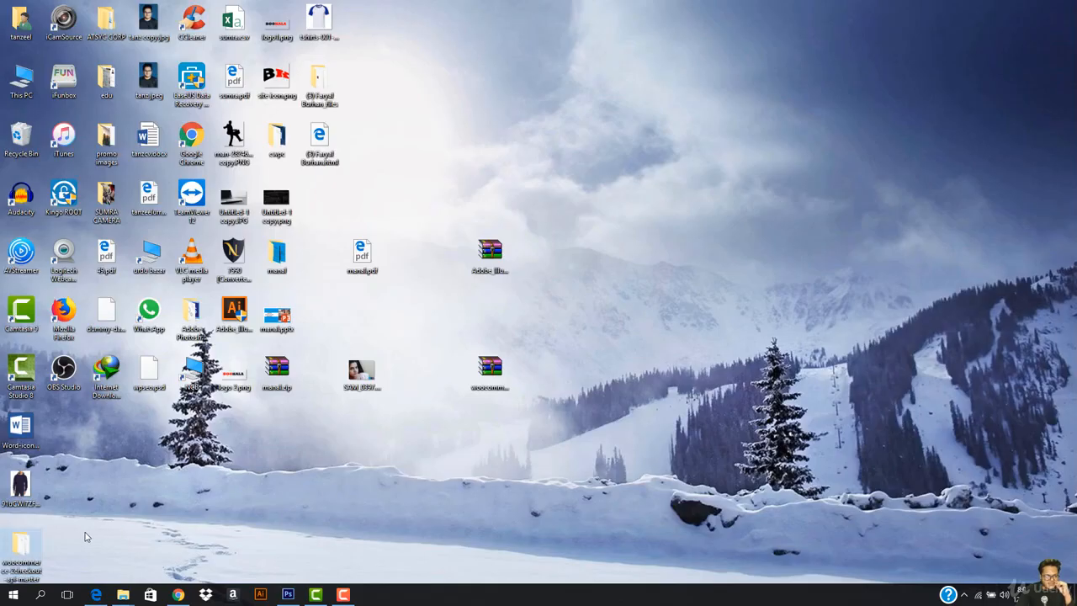
double_click(21, 546)
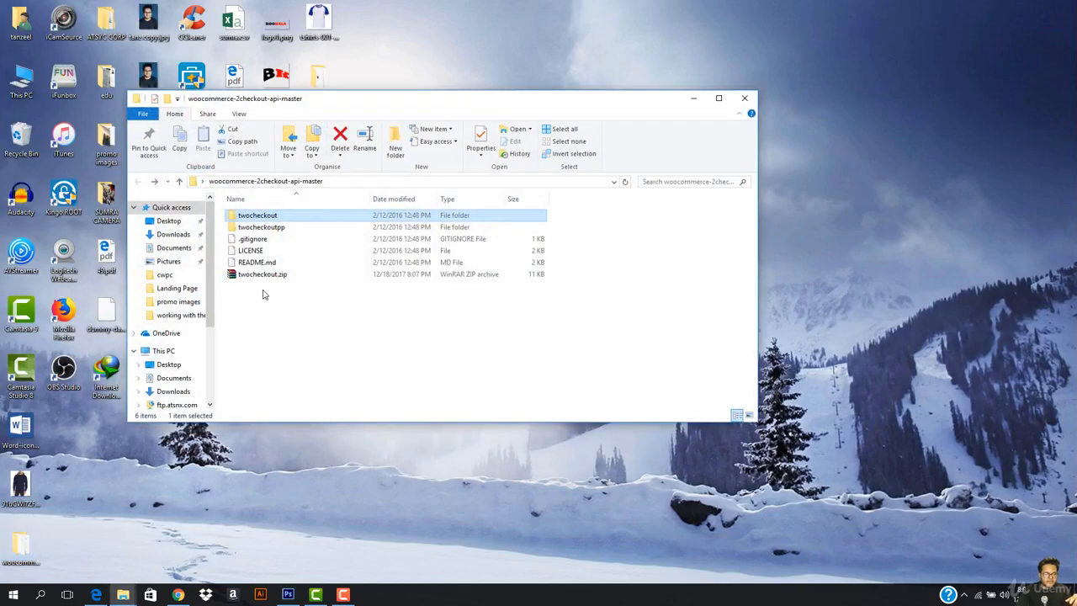
drag(269, 275, 498, 175)
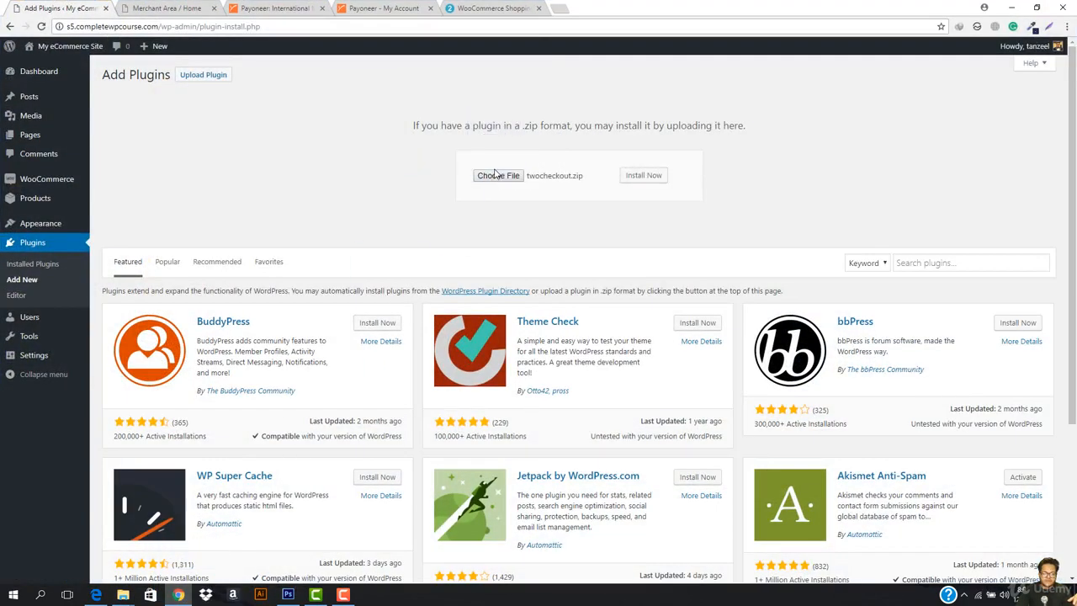
click(644, 182)
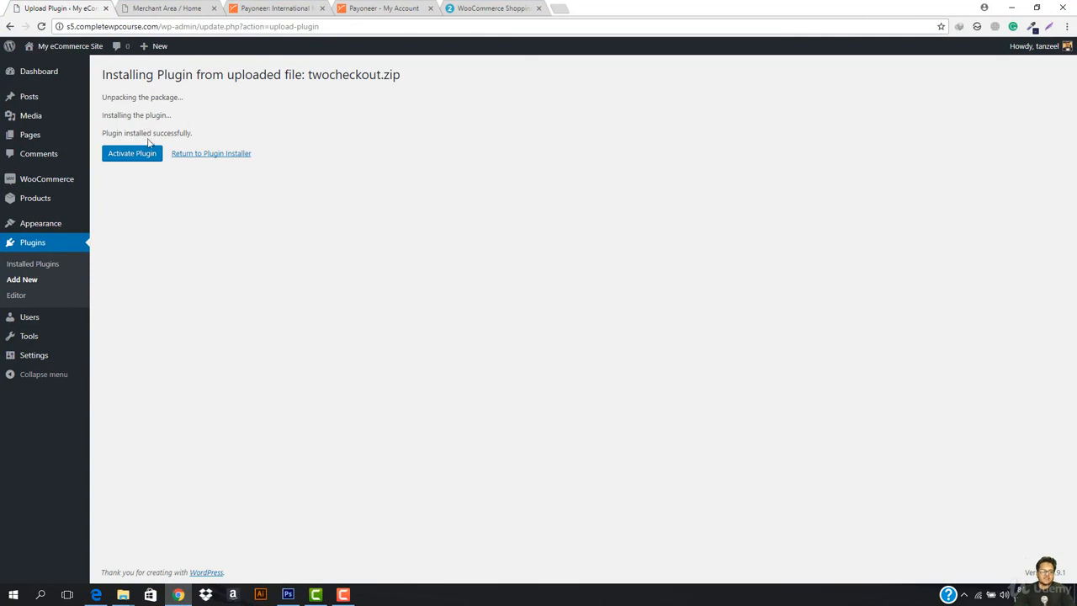
- Activate the 2Checkout plugin and go to WooCommerce Settings' Checkout tab
click(133, 159)
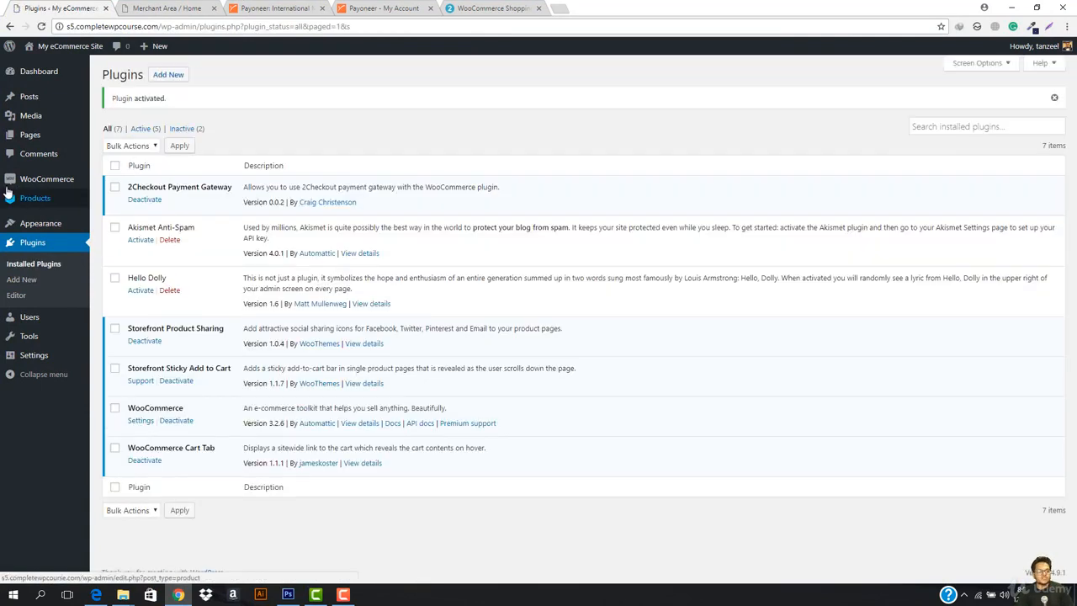
mouse_move(26, 186)
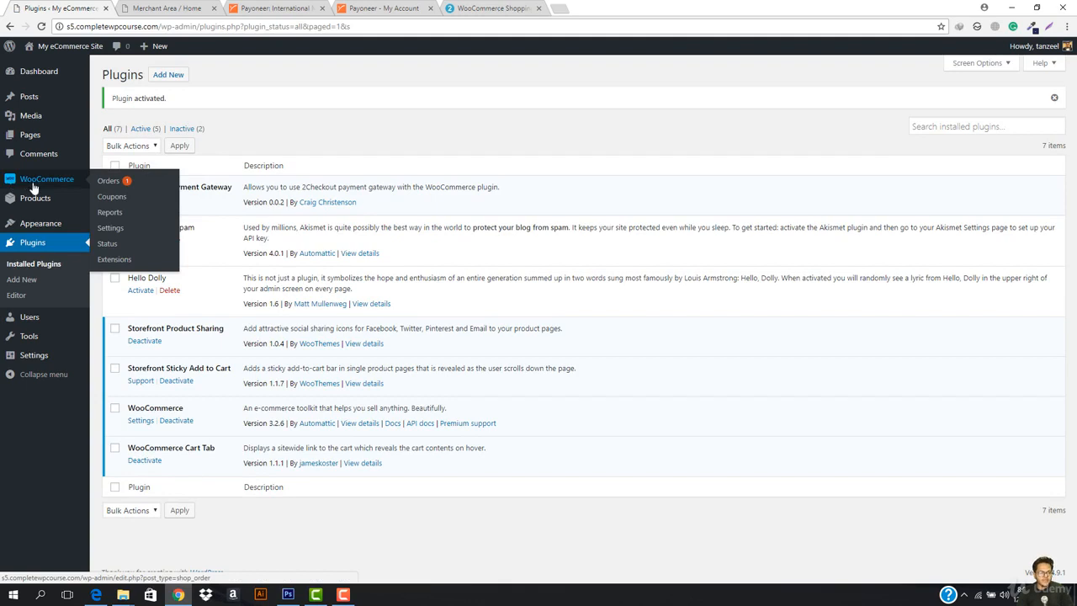
mouse_move(27, 229)
mouse_move(76, 179)
click(119, 224)
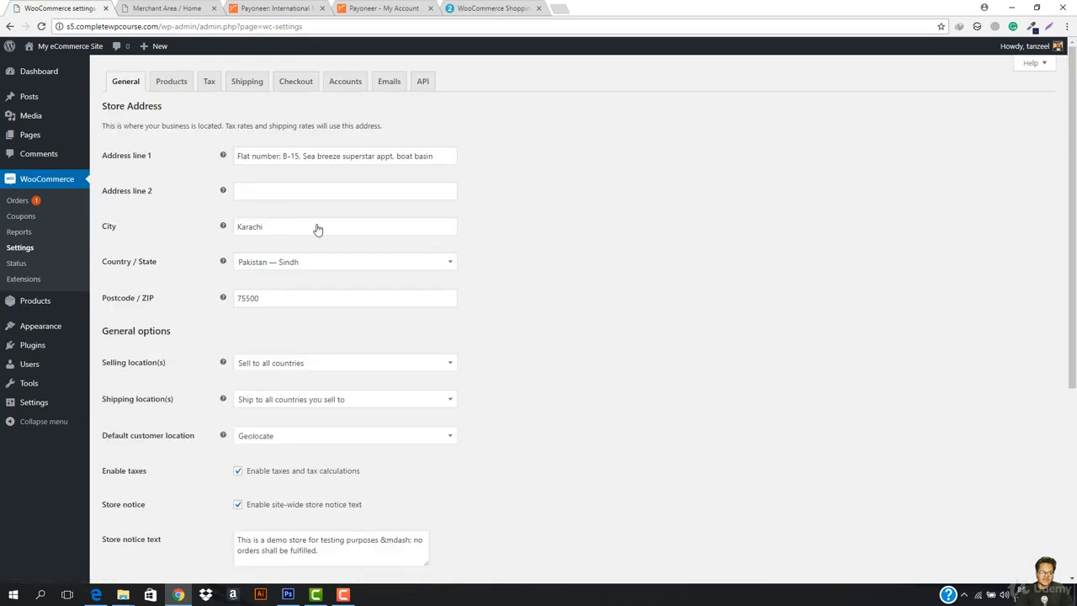
click(295, 81)
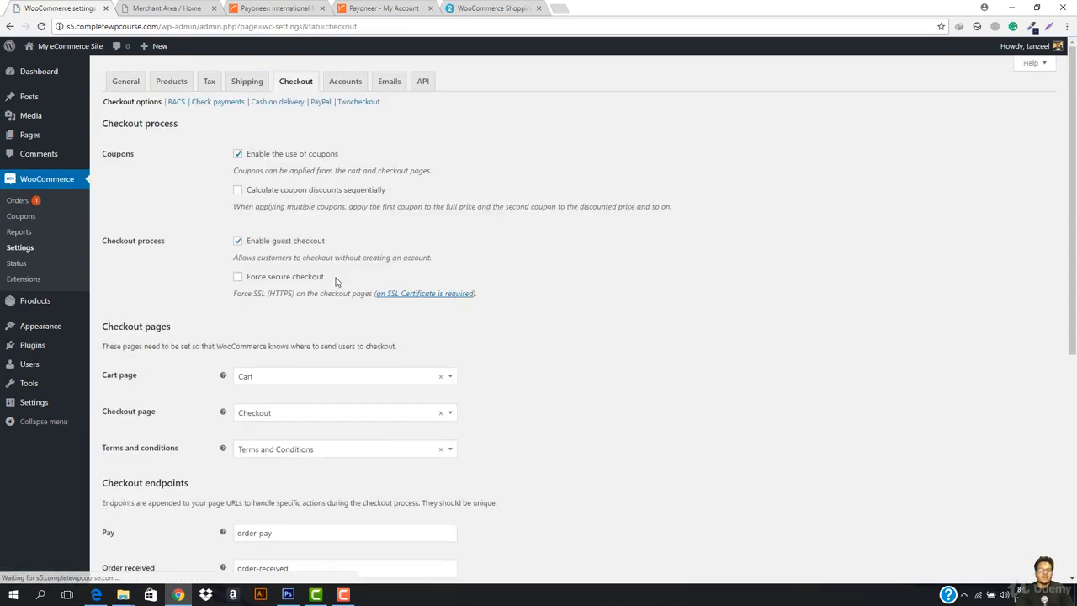
- Check the Payment gateways list, then open the Twocheckout gateway settings
scroll(373, 308, down, 5)
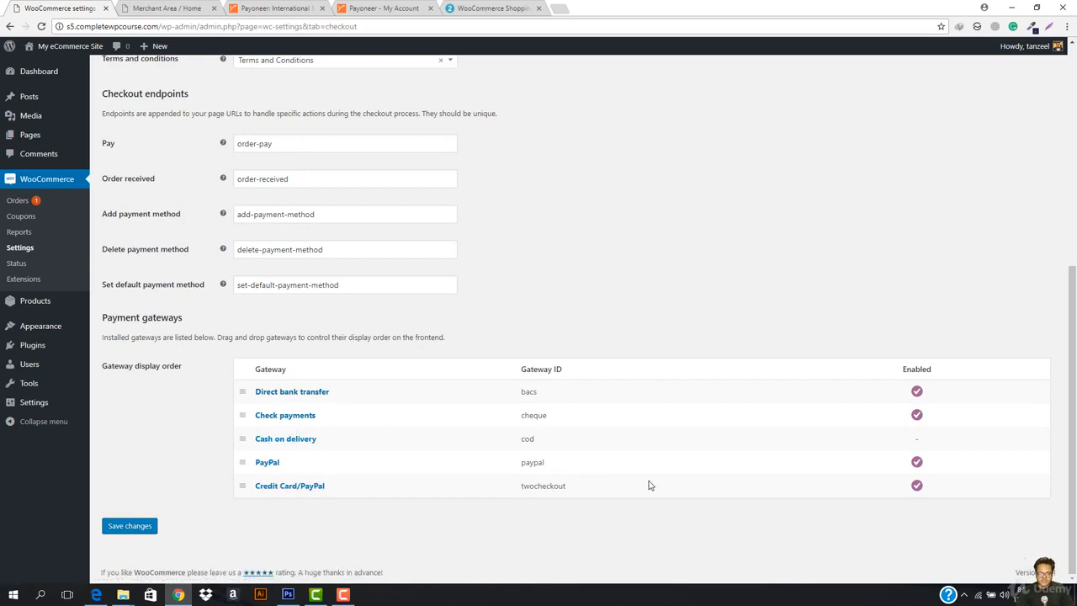
scroll(621, 455, up, 5)
click(361, 102)
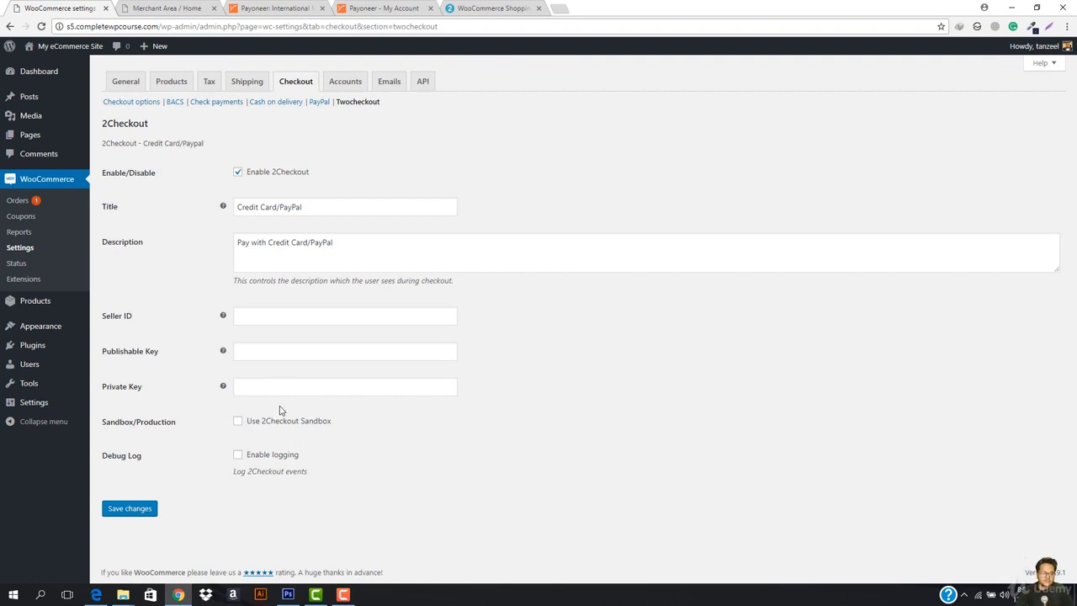
mouse_move(223, 317)
- Review the 2Checkout WooCommerce setup docs, then switch to the Merchant Area tab
click(498, 8)
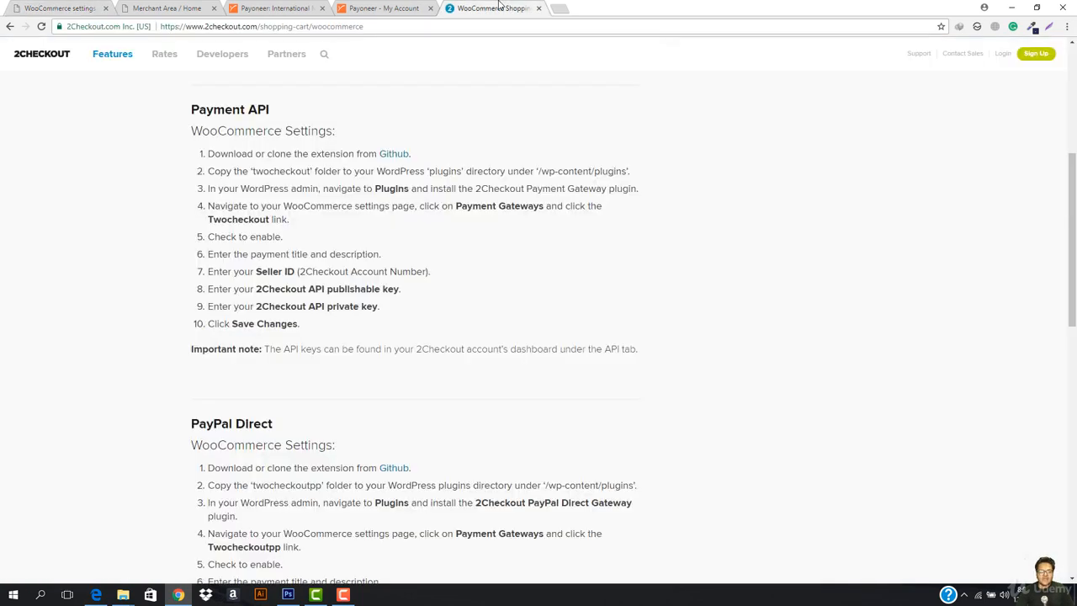
click(376, 7)
click(486, 7)
scroll(389, 320, up, 5)
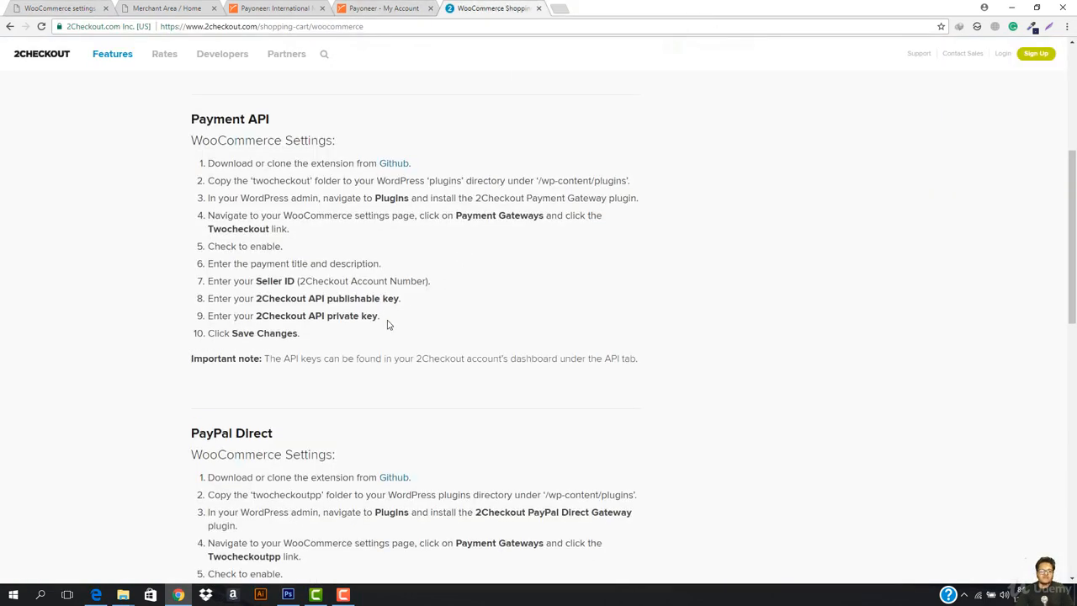
click(379, 7)
click(152, 8)
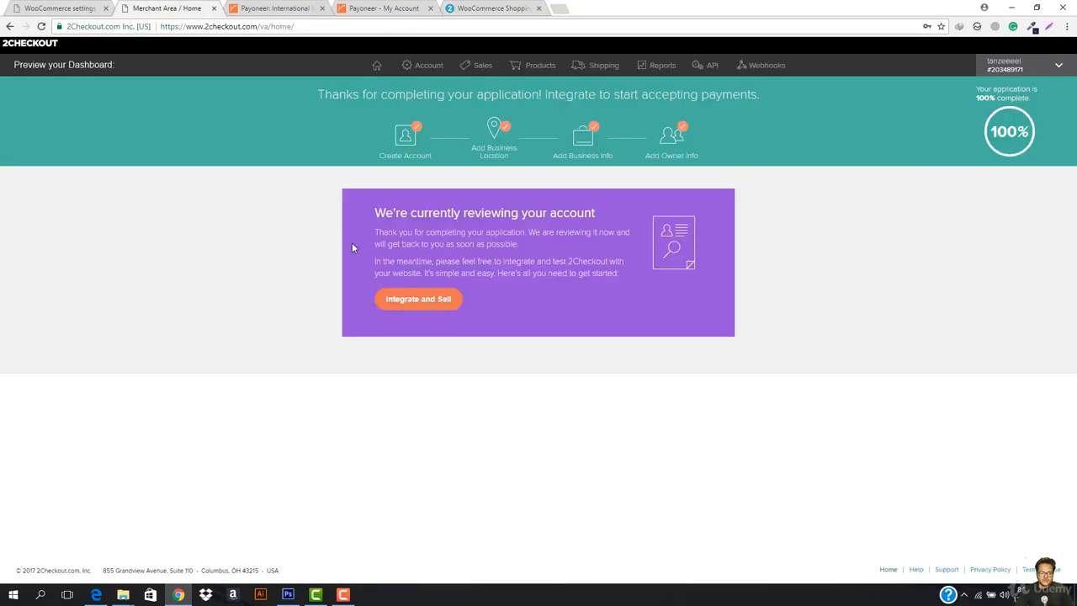
- Navigate the Merchant Area tab to sandbox.2checkout.com
click(334, 27)
text(sand)
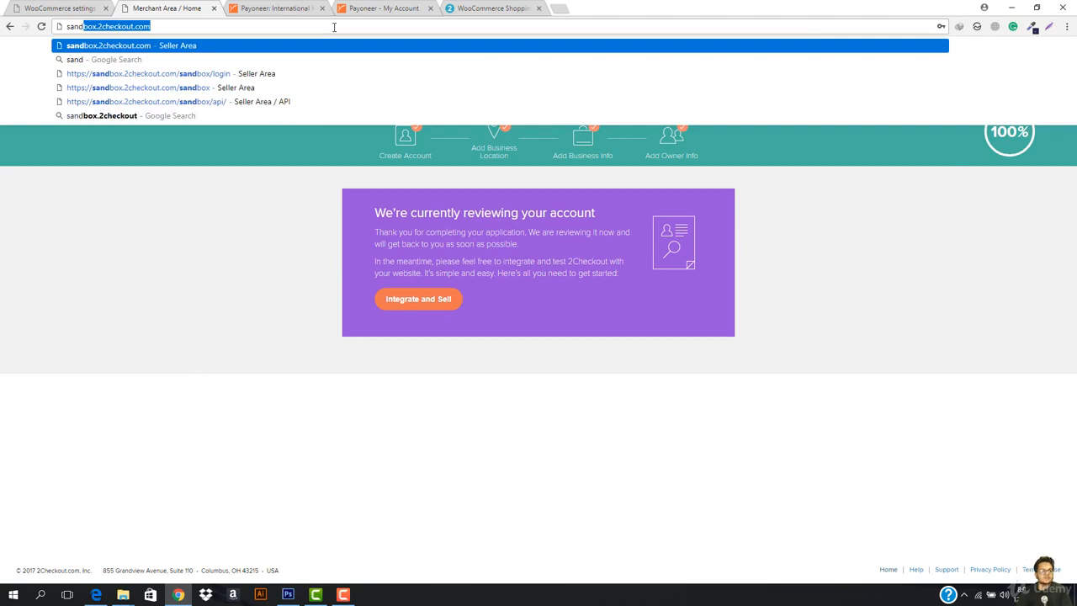
key(Return)
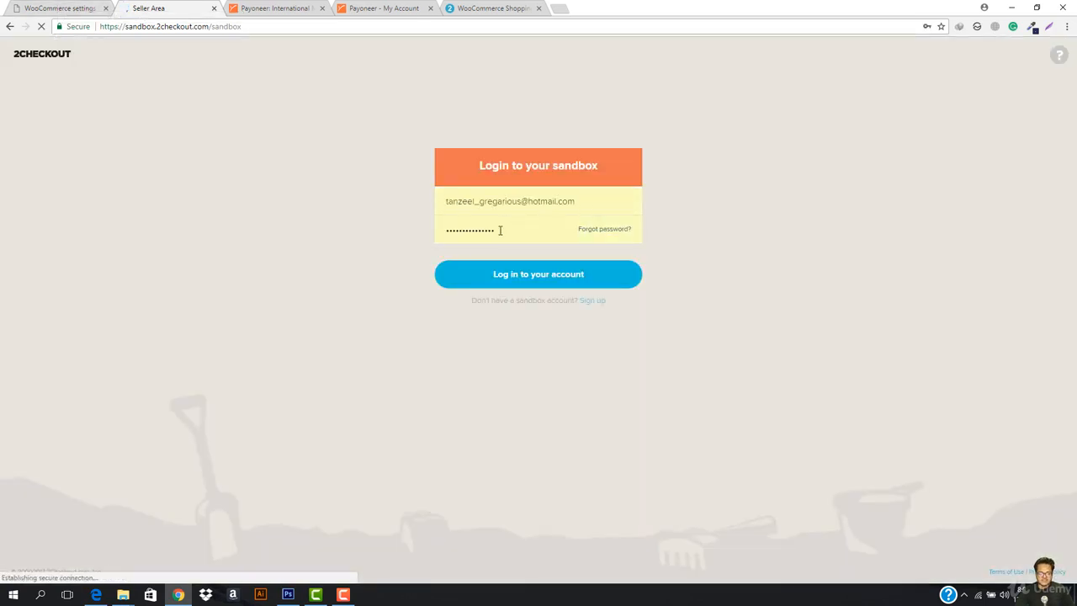
- Sign in to the 2Checkout sandbox with a saved username and password, retrying after rejection
triple_click(541, 201)
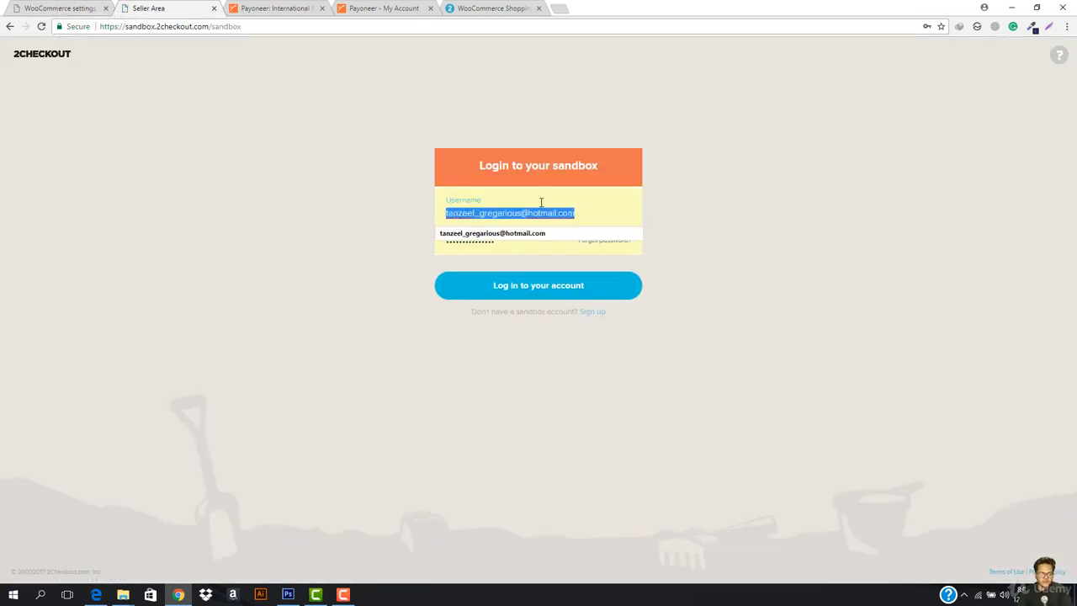
text(i)
key(Down)
key(Return)
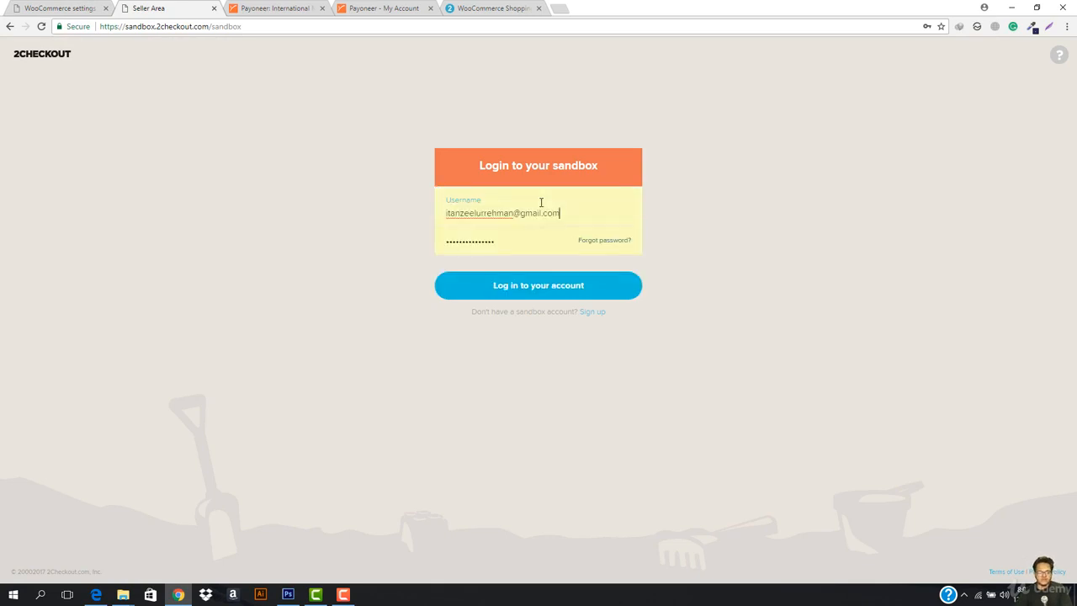
key(Tab)
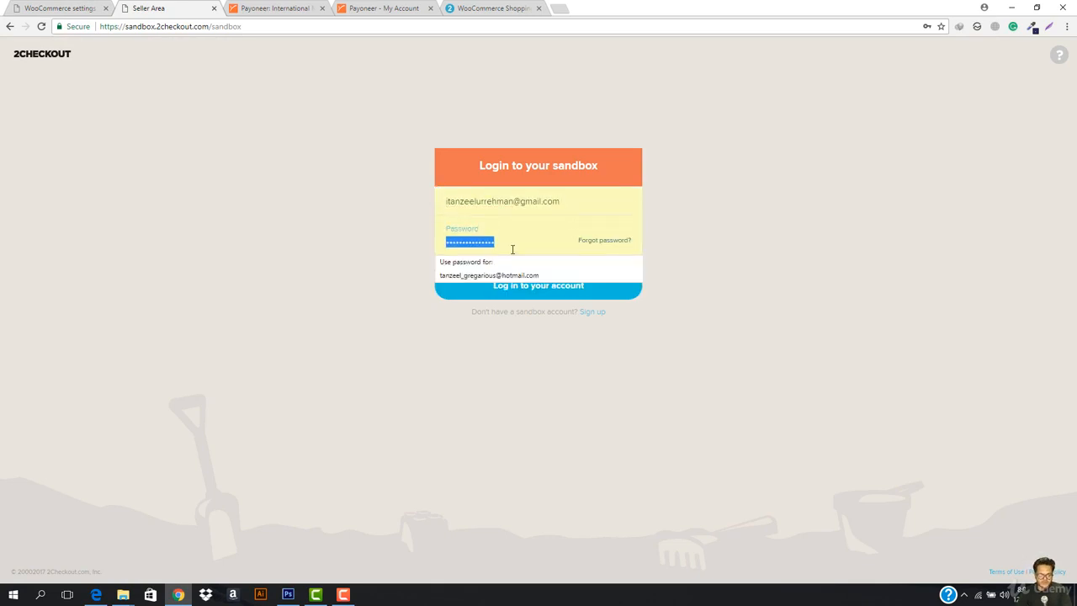
text(•••)
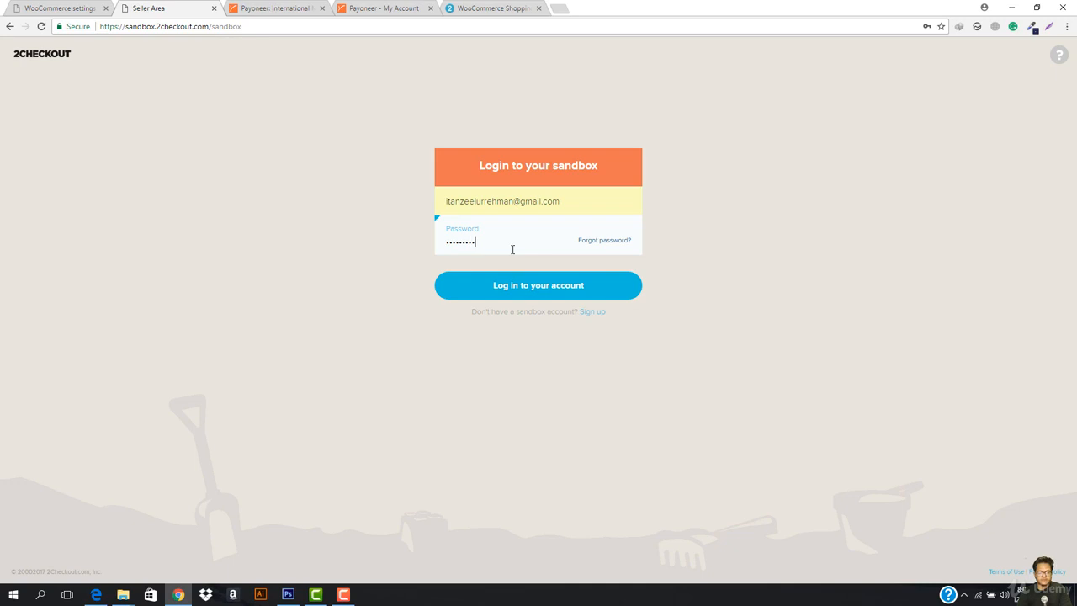
double_click(513, 250)
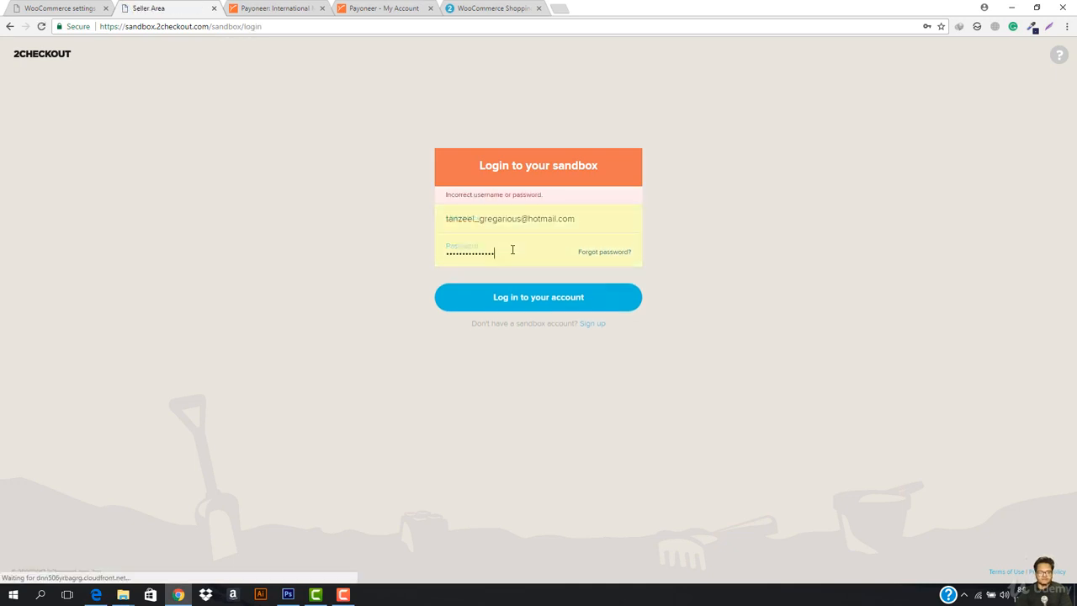
text(••)
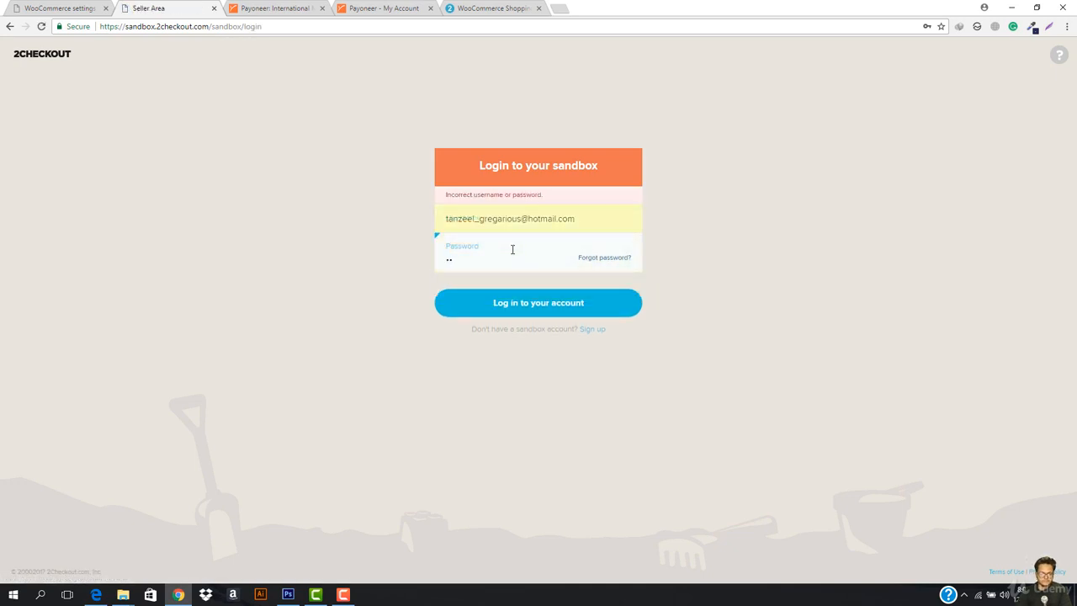
click(452, 294)
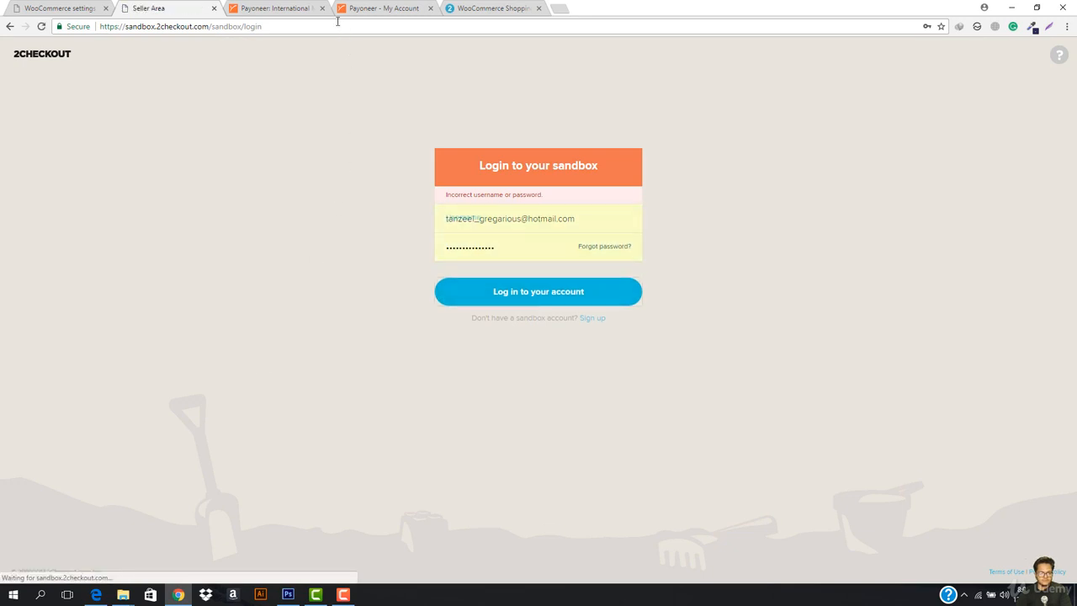
click(528, 293)
- Open the sandbox sign-up form and enter the account e-mail, password and password confirmation
click(580, 319)
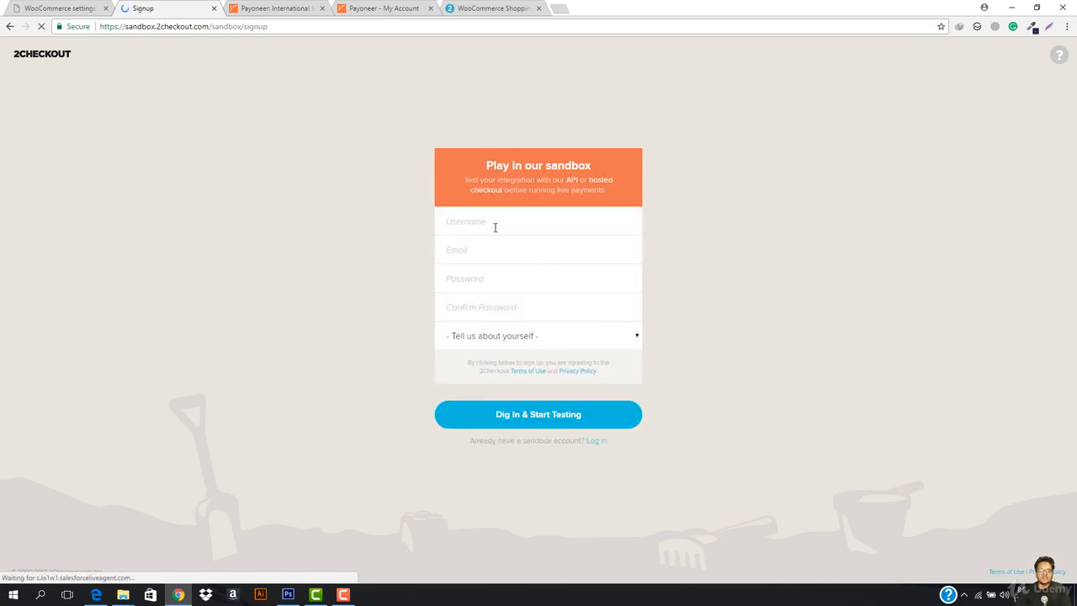
click(495, 228)
click(499, 254)
click(490, 267)
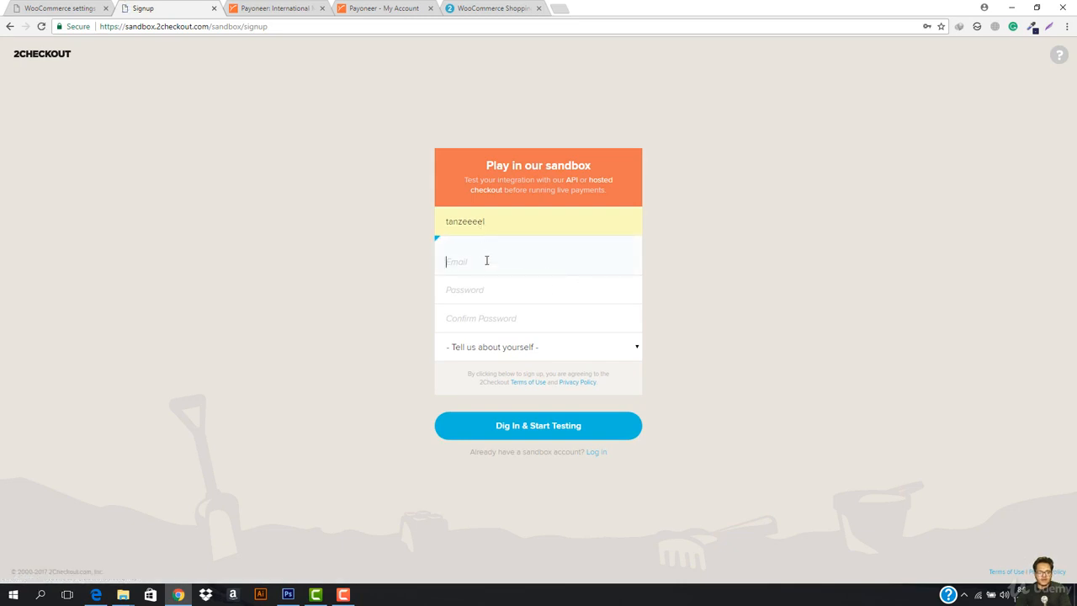
click(486, 261)
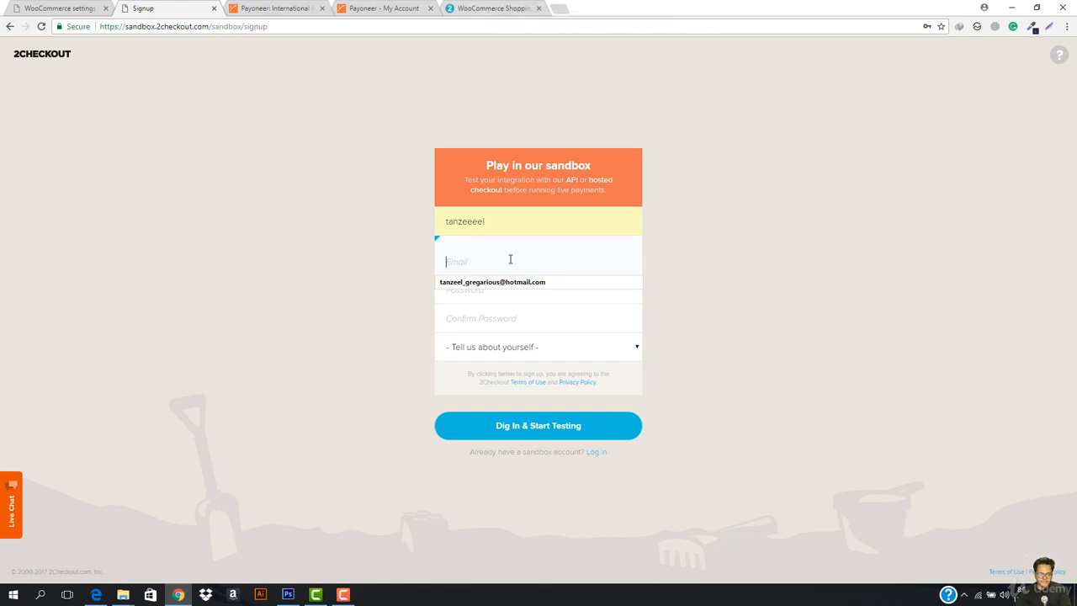
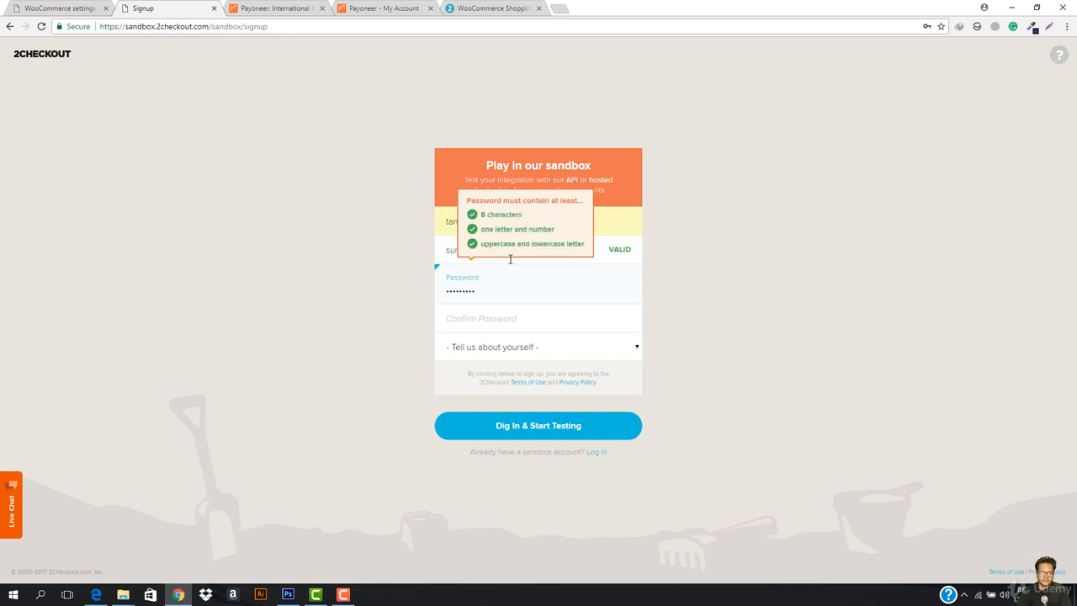
click(504, 318)
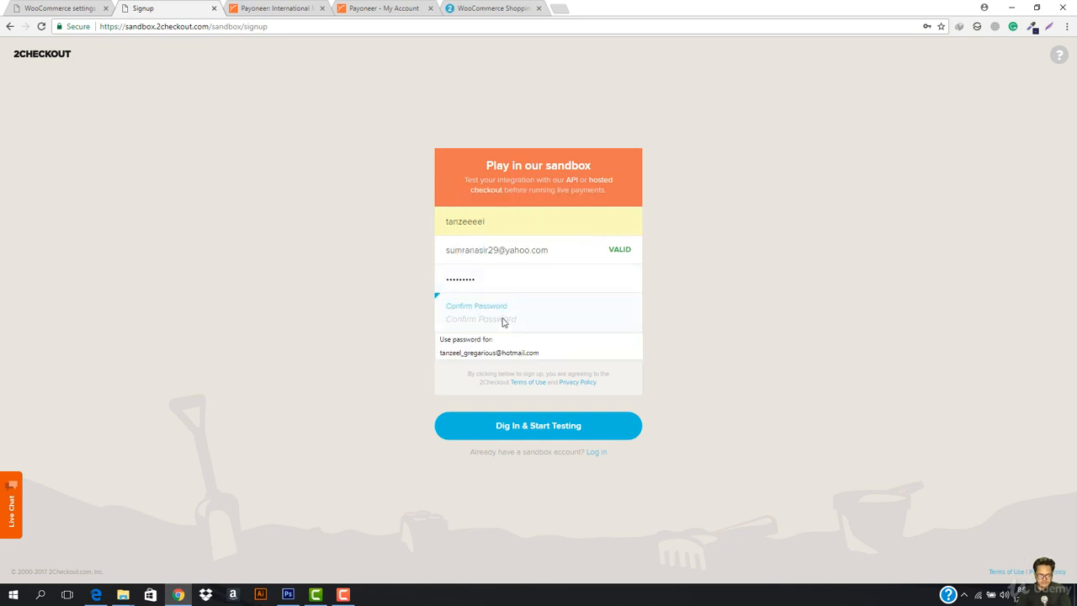
text(••••••••)
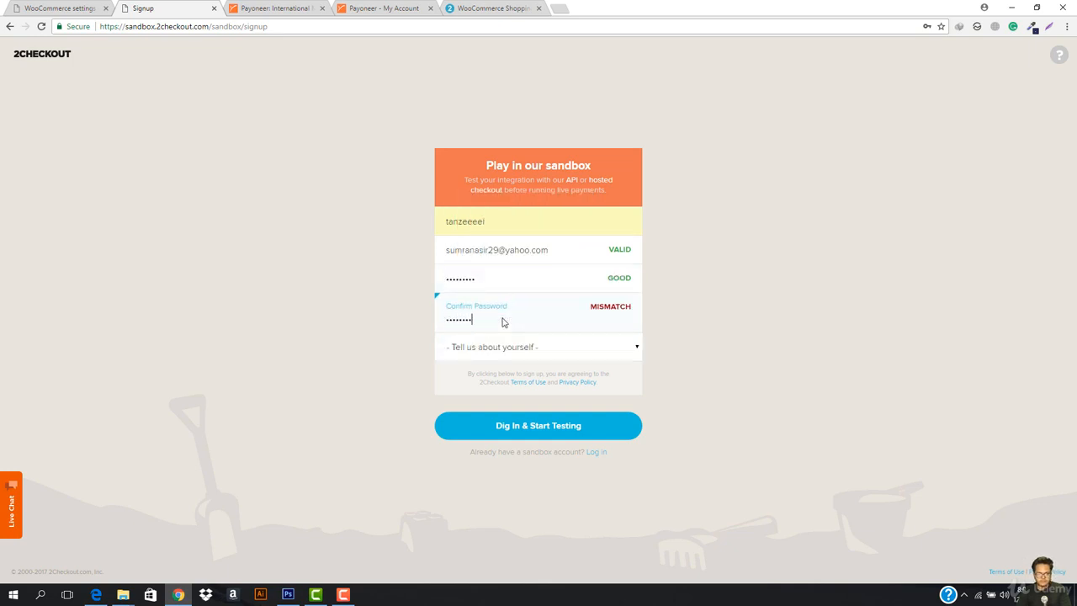
text(•)
- Enter a new username, choose 'I just want to play in the sandbox', and submit the sign-up
double_click(493, 226)
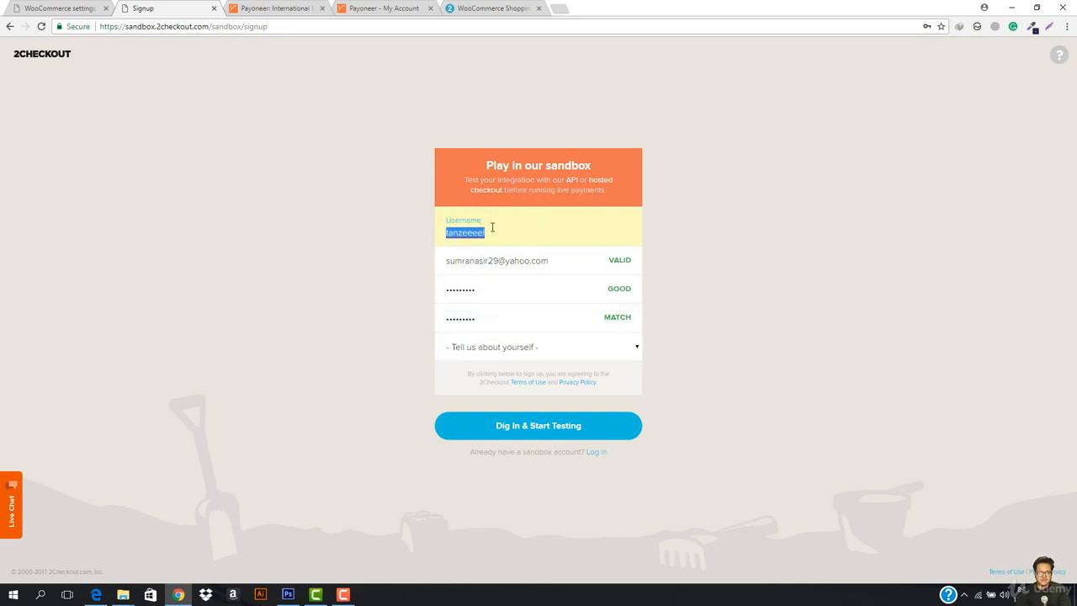
text(sum)
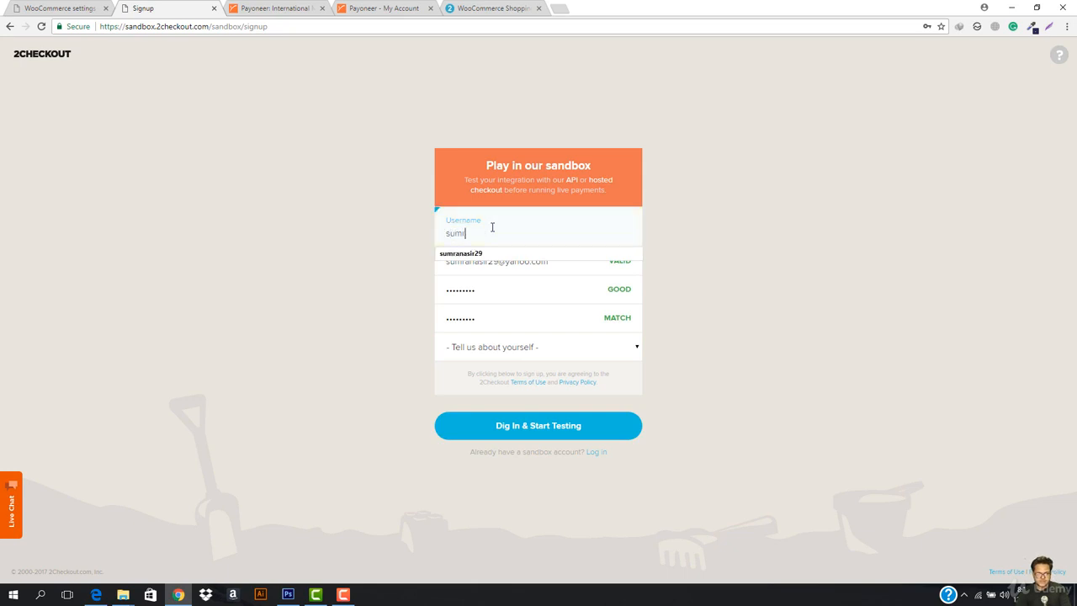
text(ratanz)
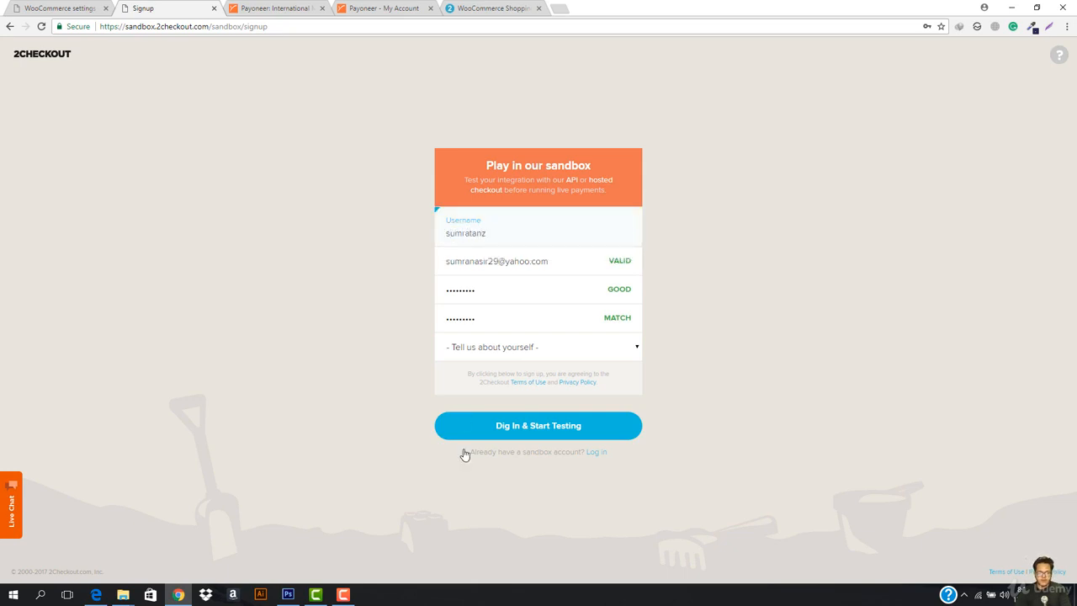
click(511, 350)
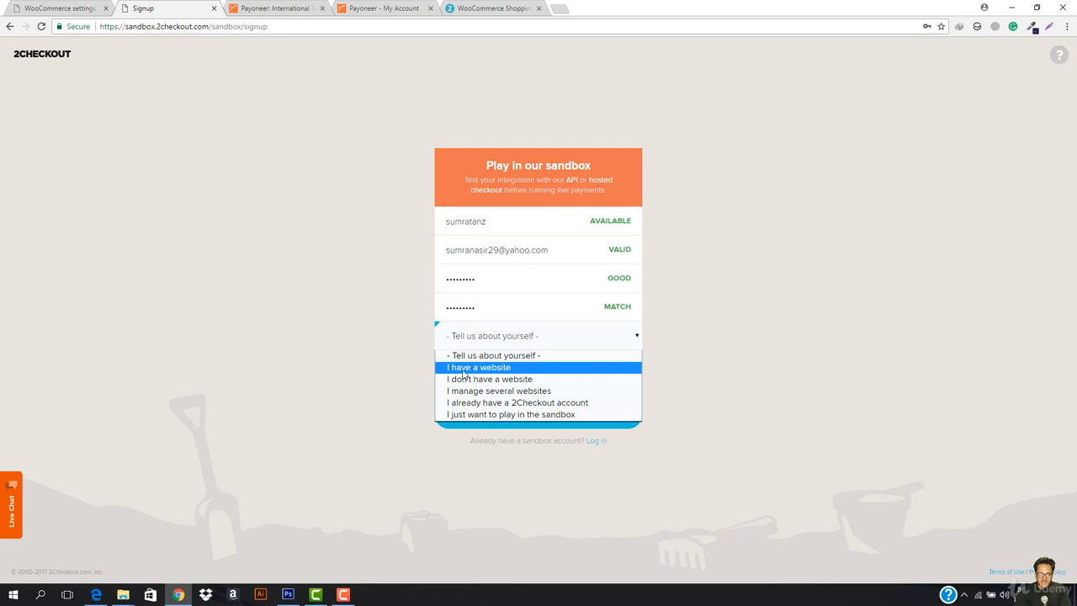
click(505, 414)
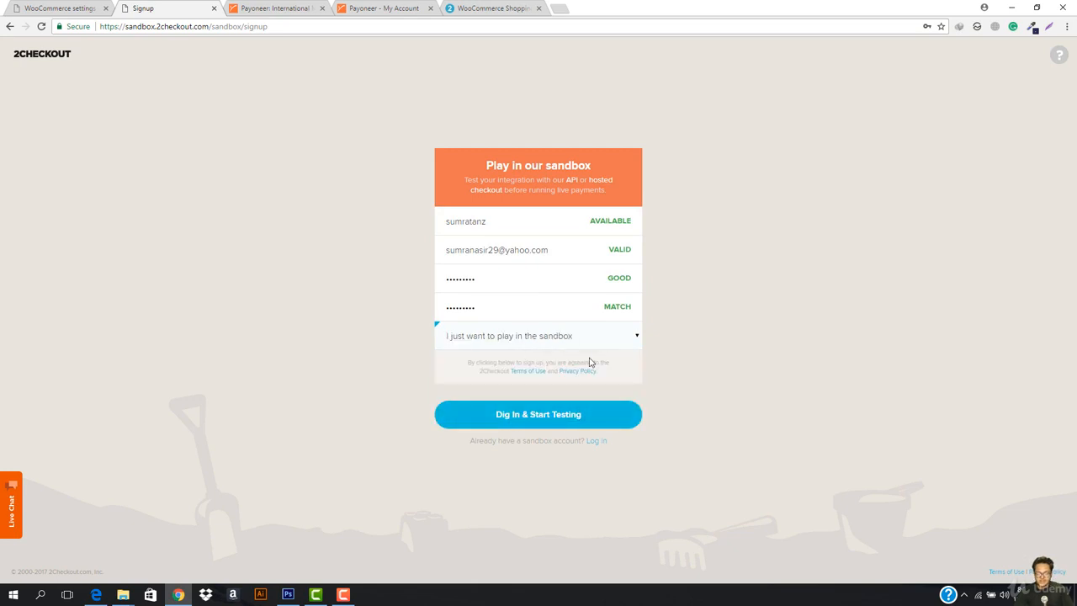
click(534, 421)
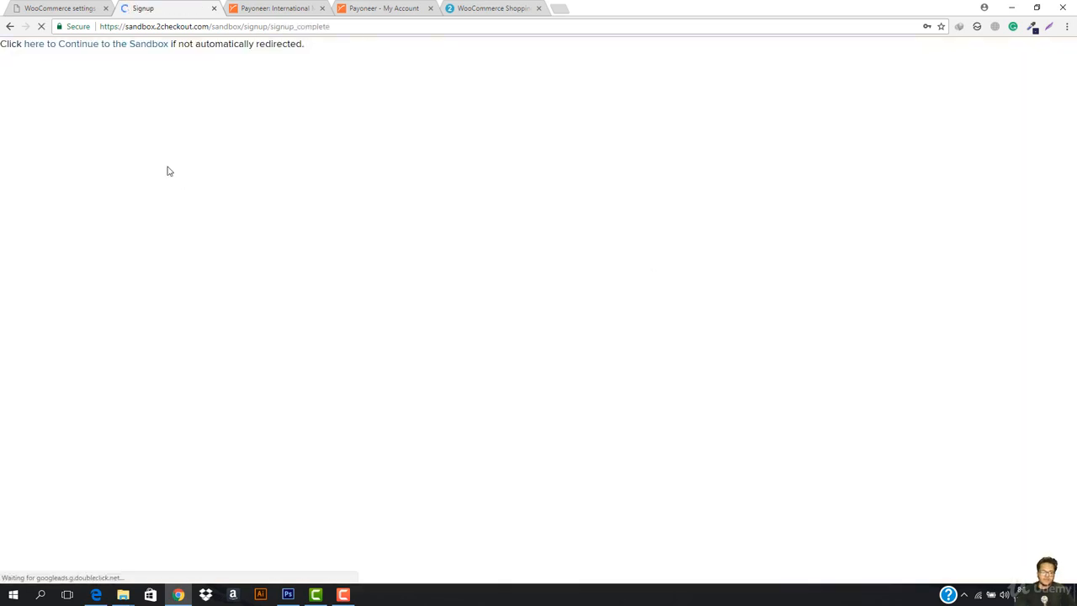
- Enter the new sandbox Seller Area, decline saving the password, and return to the WooCommerce tab
click(87, 47)
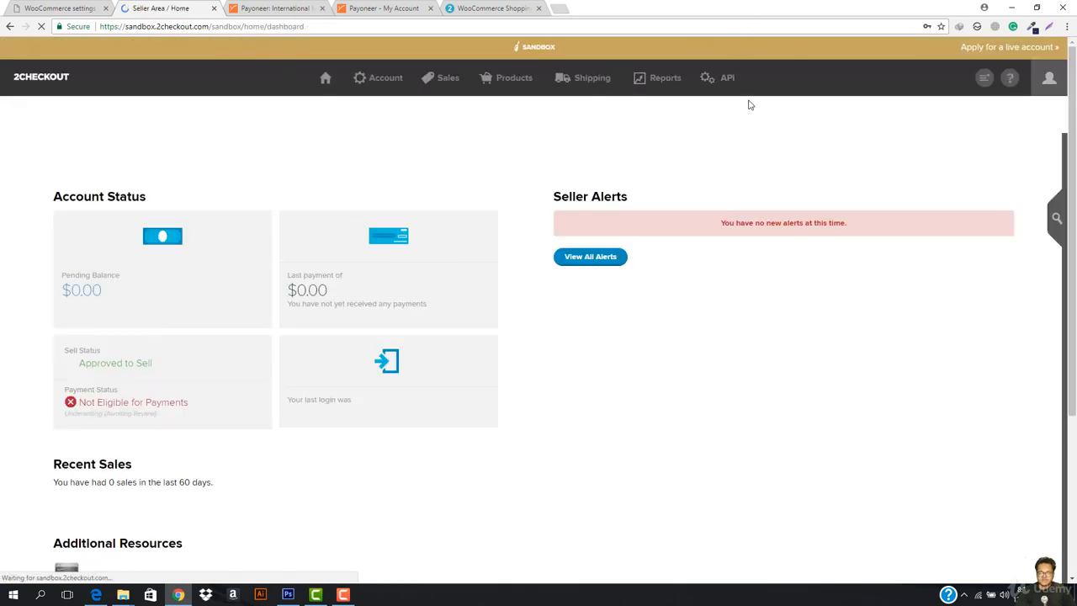
scroll(249, 358, down, 2)
scroll(249, 358, down, 1)
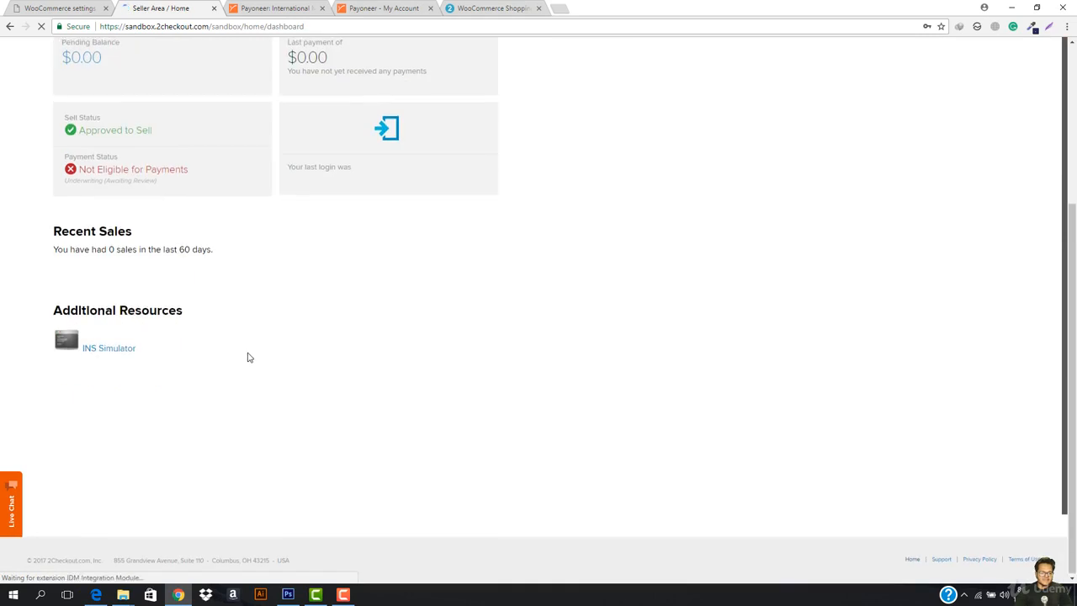
scroll(248, 359, up, 3)
scroll(898, 296, down, 1)
scroll(550, 368, down, 3)
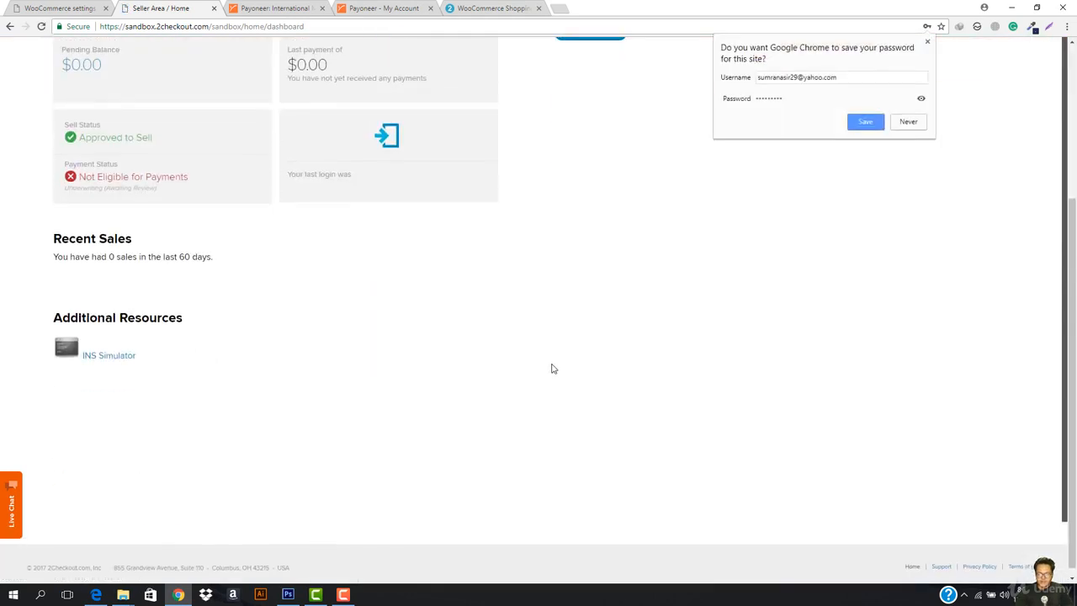
scroll(552, 370, up, 3)
click(927, 43)
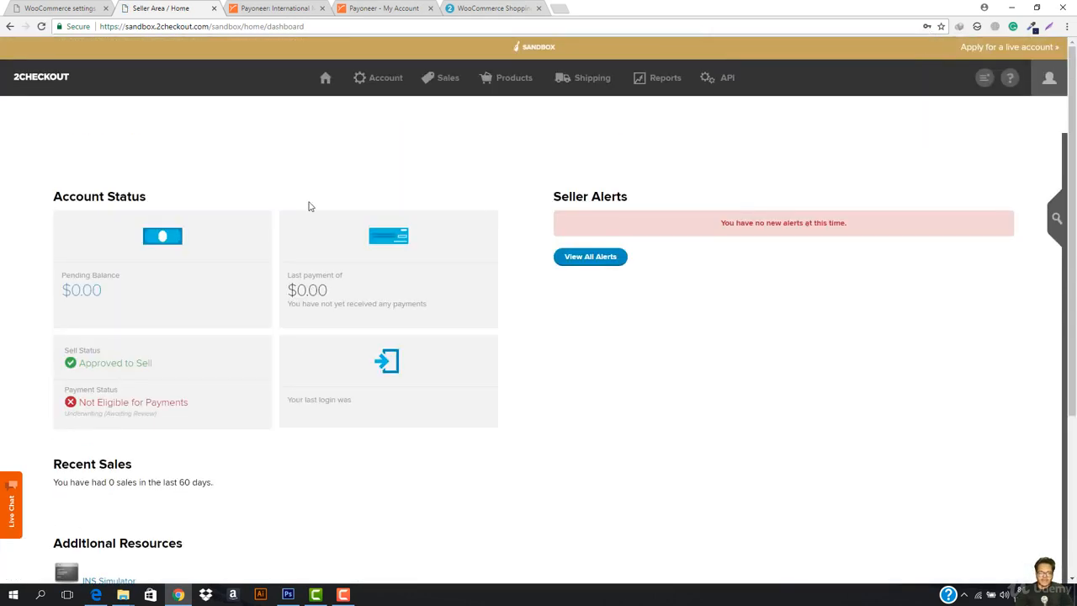
scroll(126, 345, down, 3)
scroll(132, 358, up, 3)
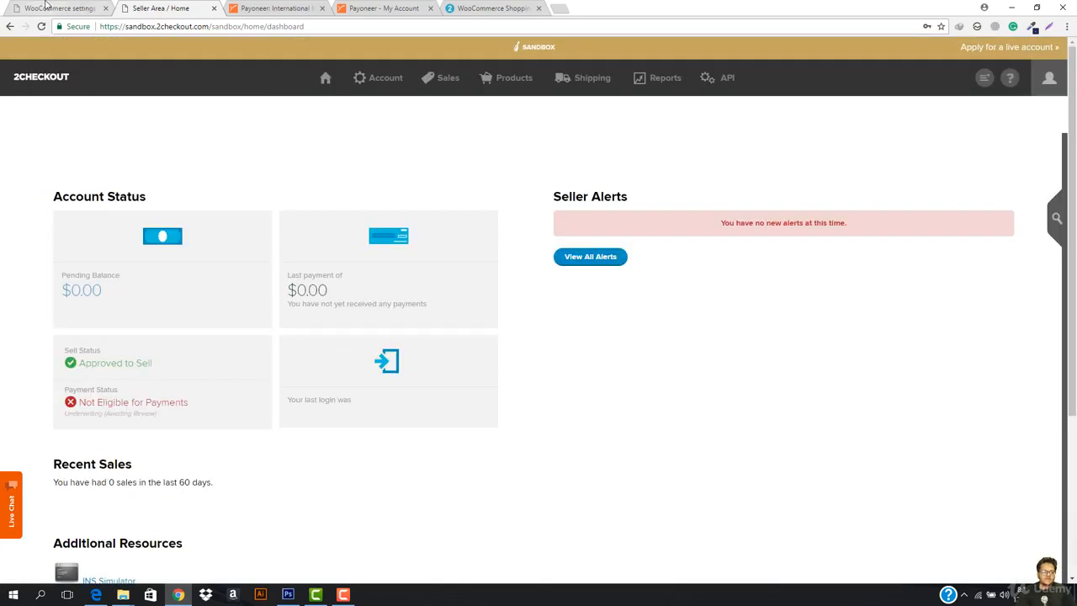
click(76, 7)
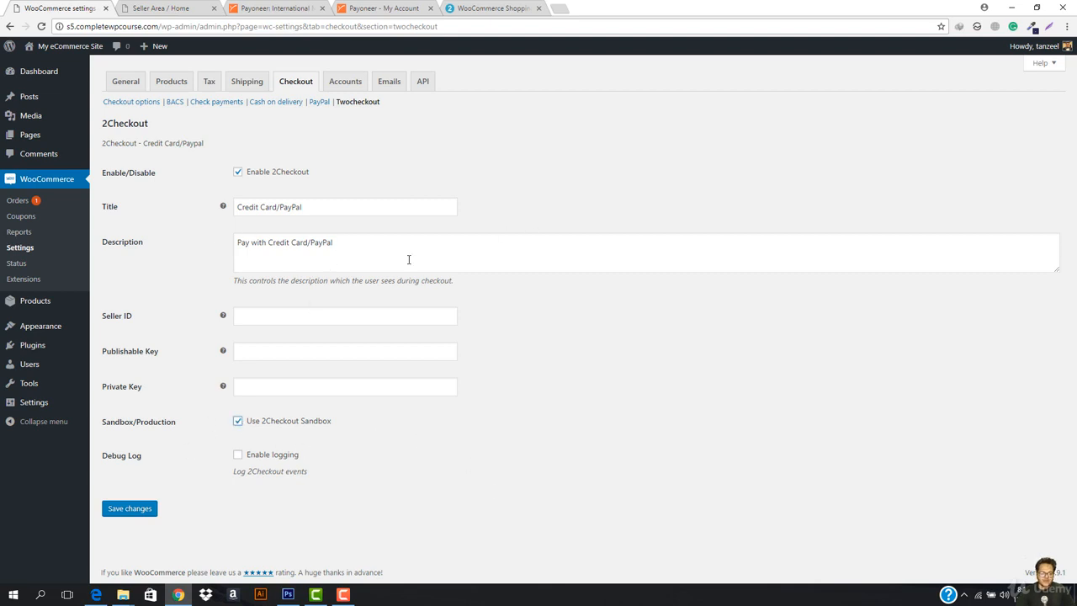
- Paste the sandbox Account Number into the 2Checkout Seller ID field, then open the sandbox API page
click(264, 320)
mouse_move(225, 318)
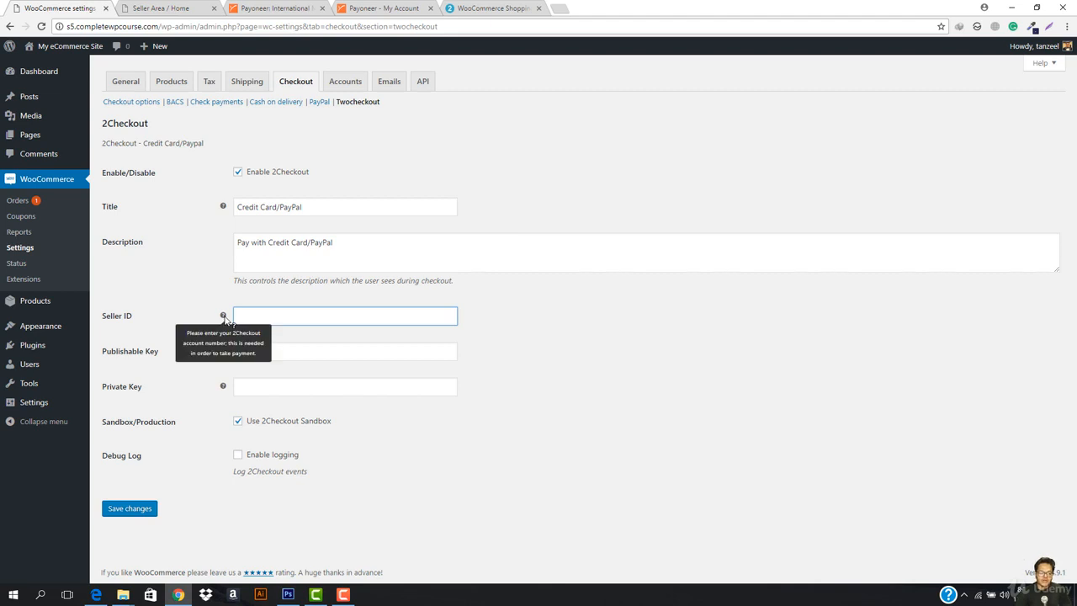
click(153, 8)
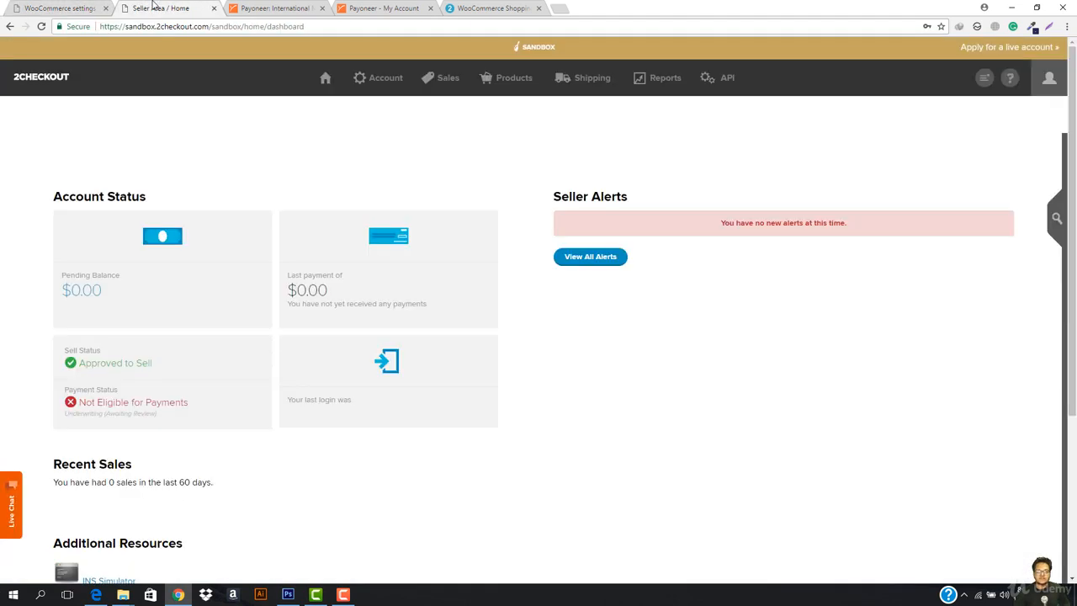
click(1050, 81)
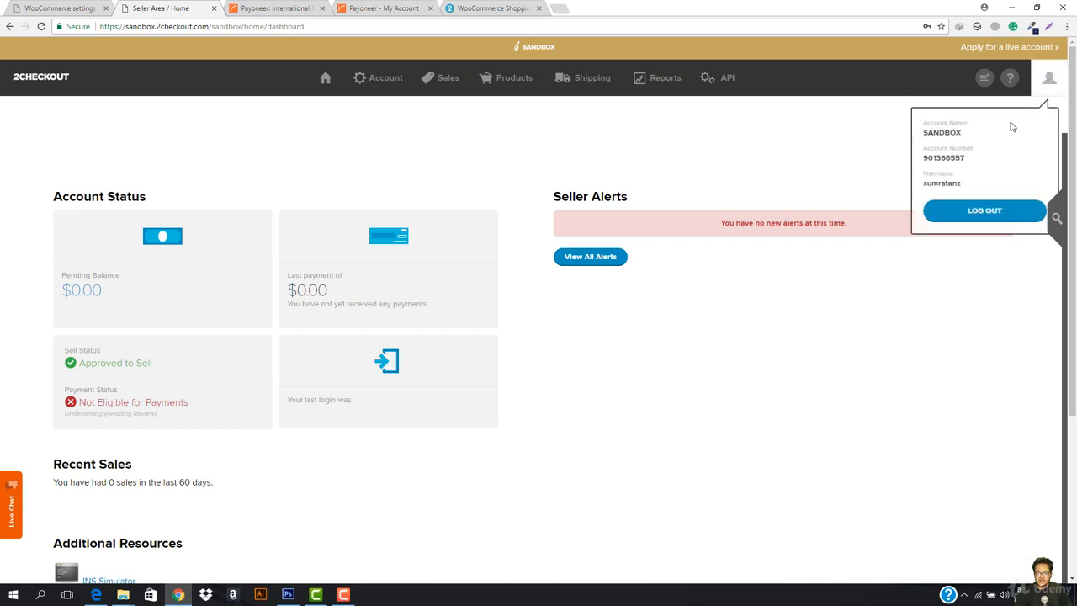
double_click(944, 158)
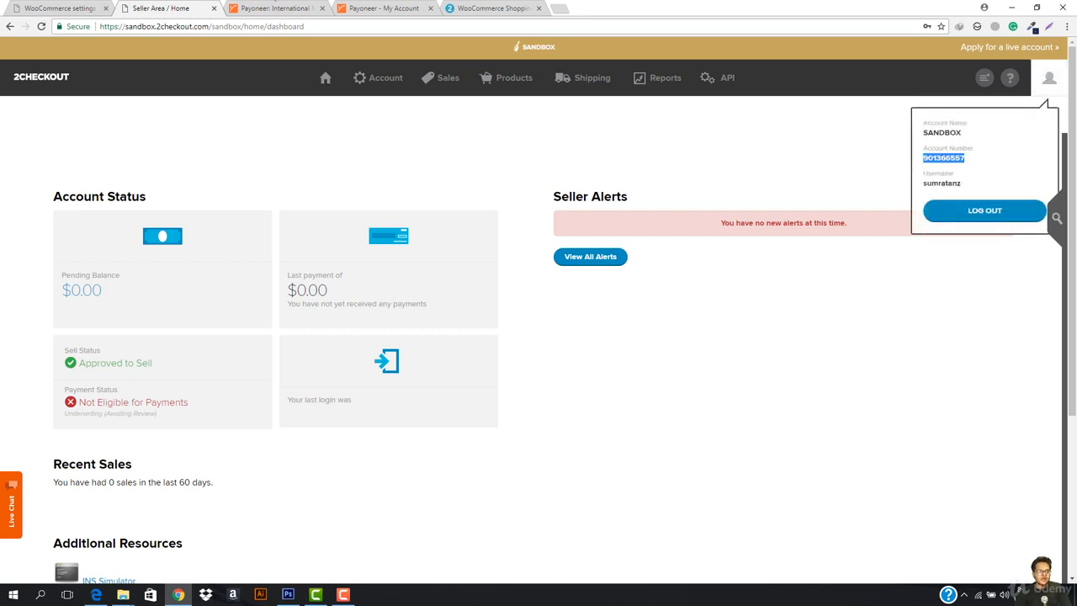
click(23, 7)
text(901366557)
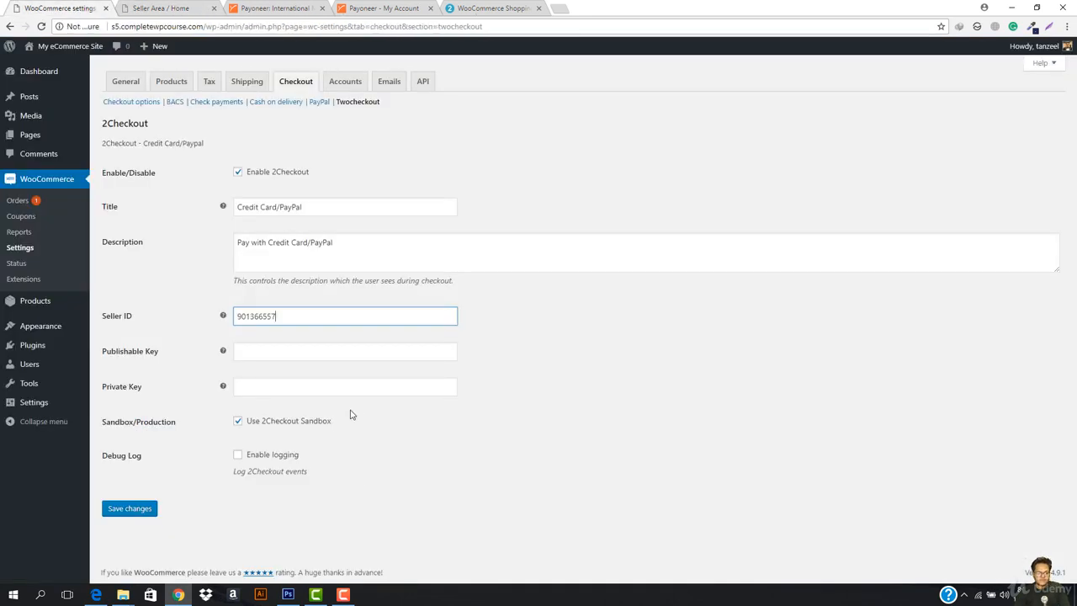
click(181, 7)
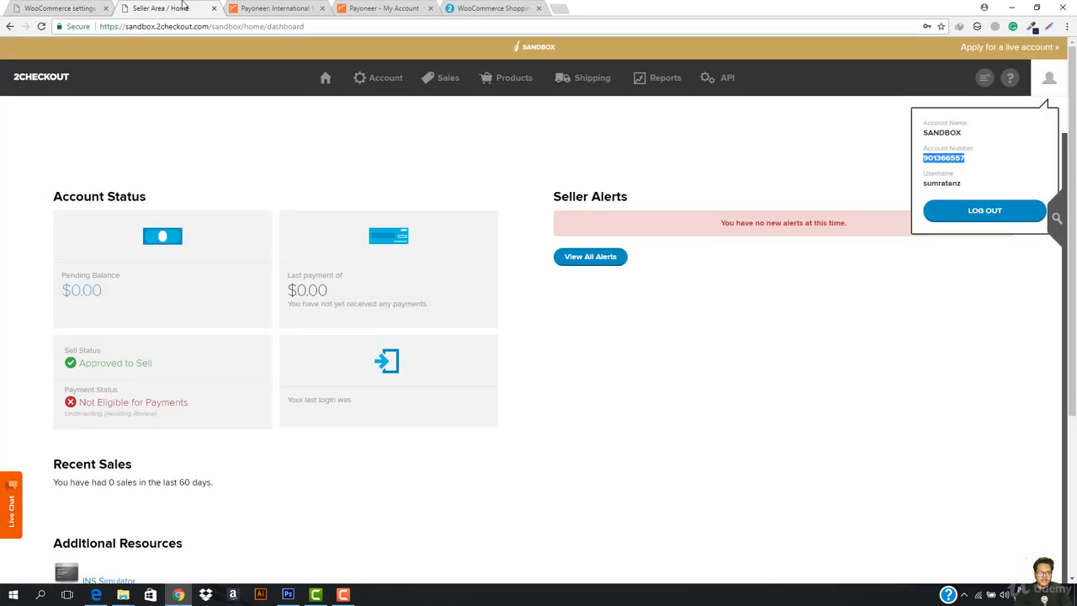
click(721, 81)
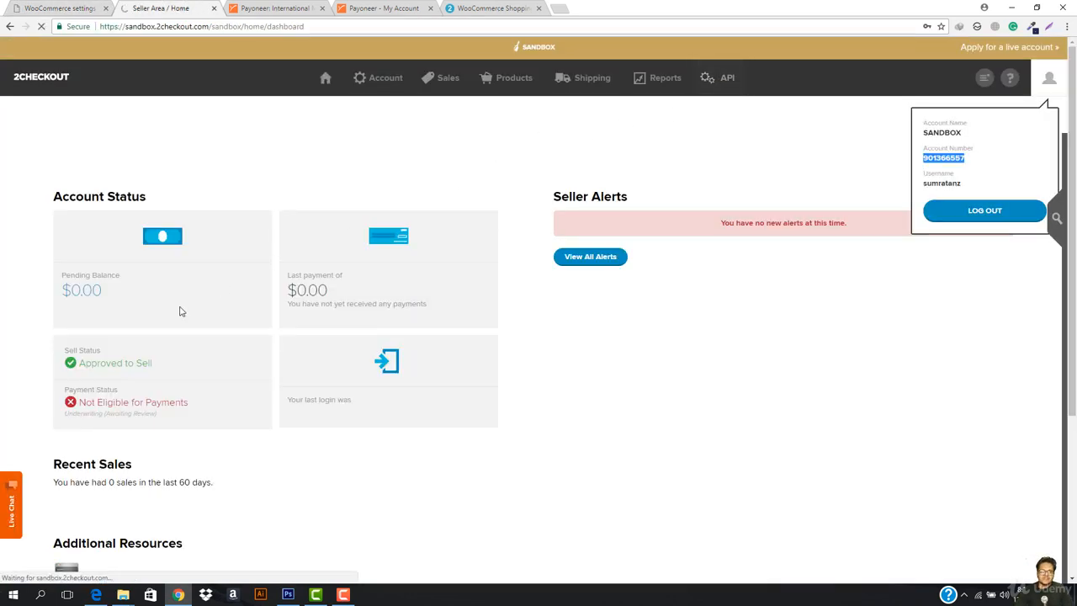
- Accept the sandbox API terms of use and start the API integration
scroll(590, 286, down, 5)
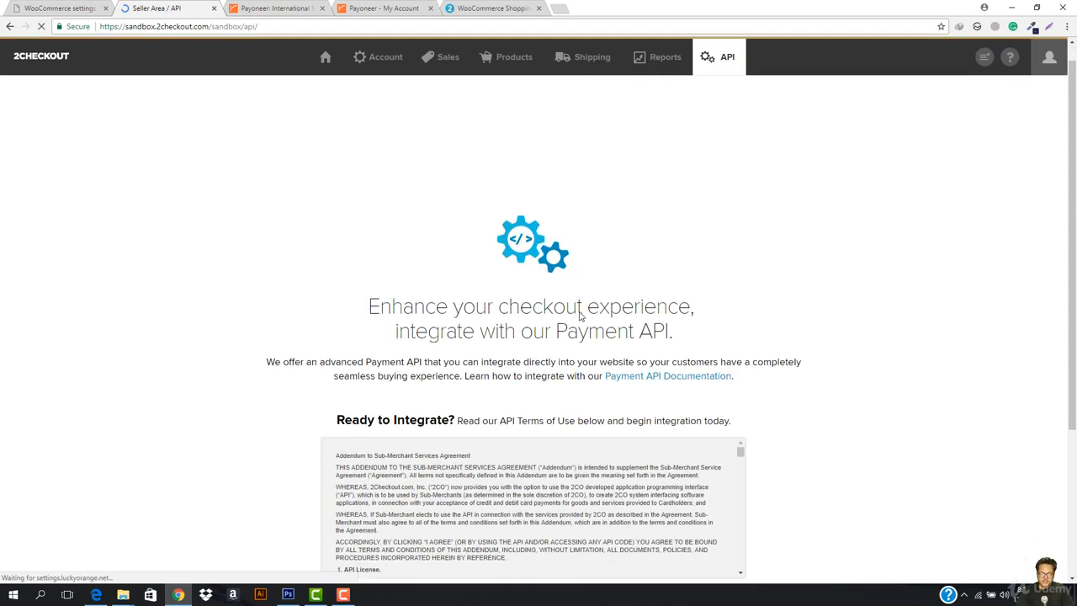
click(339, 397)
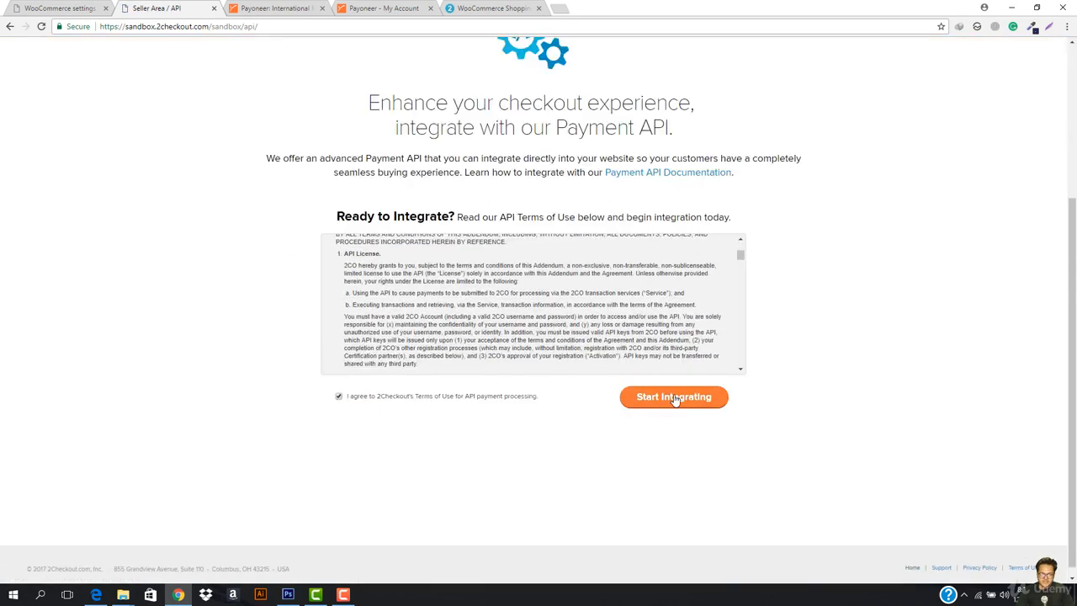
click(678, 397)
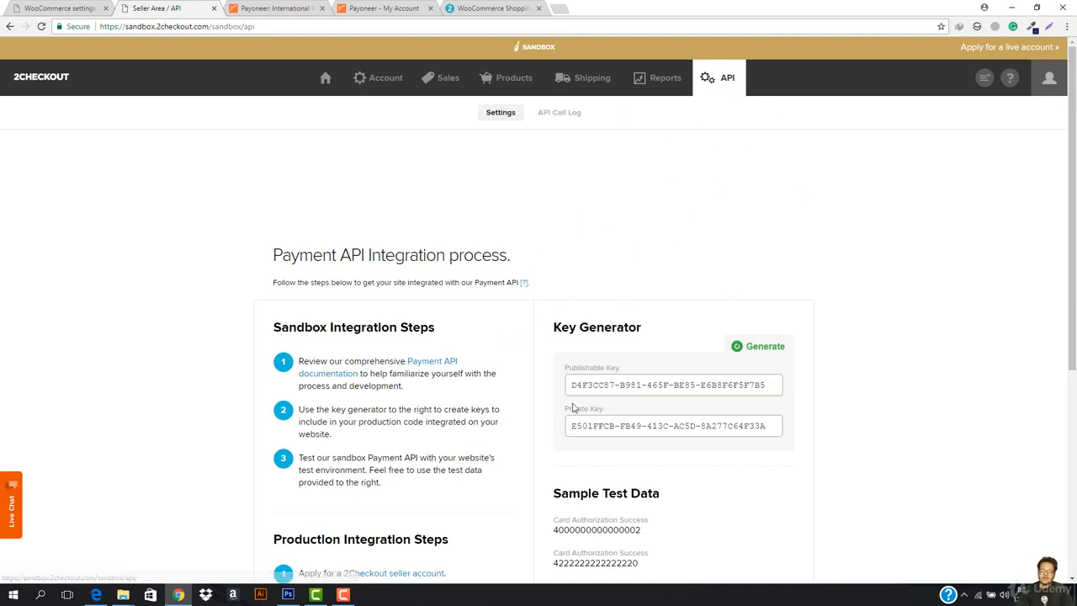
- Copy the sandbox publishable key and focus WooCommerce's Publishable Key field
click(81, 6)
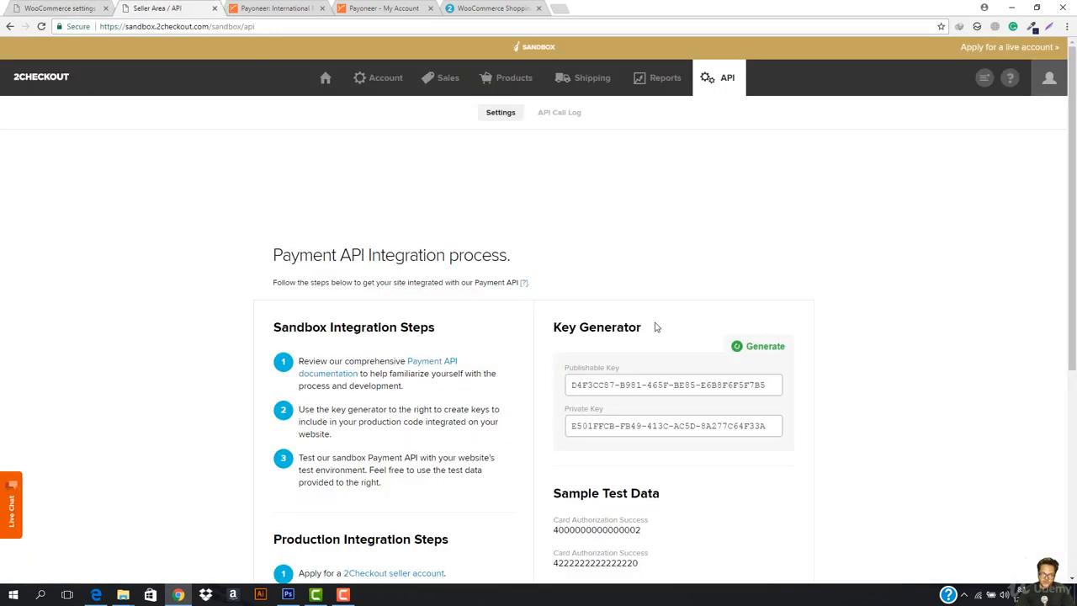
click(202, 8)
click(682, 384)
key(ctrl+a)
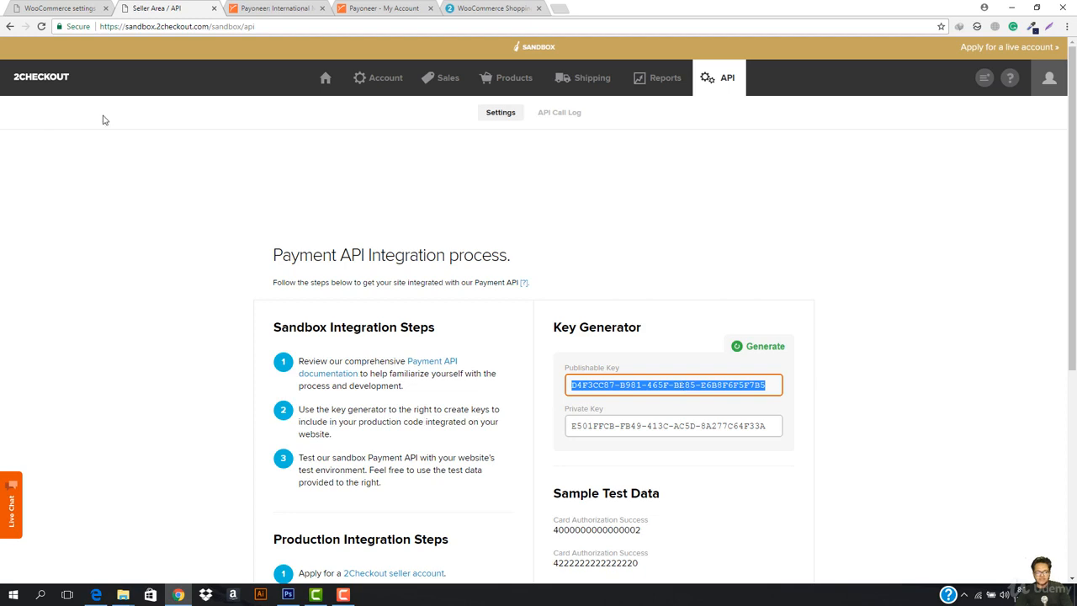
click(64, 8)
click(321, 348)
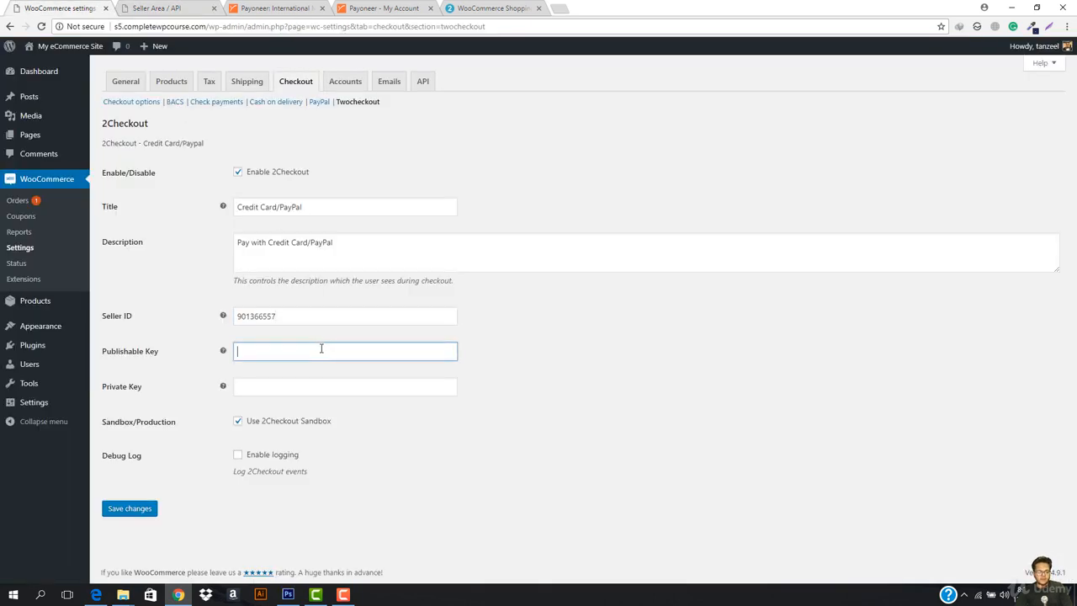
- Paste the publishable key, then copy the sandbox private key into the Private Key field
text(D4F3CC87-B981-465F-BE85-E6B8F6F5F7B5)
click(154, 8)
click(749, 433)
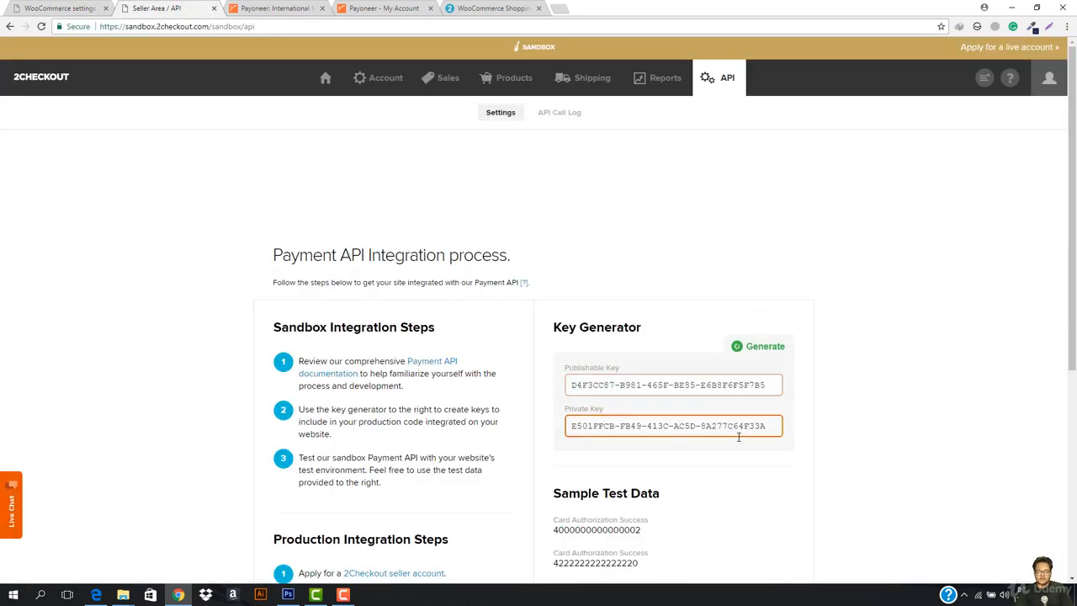
key(ctrl+a)
click(59, 6)
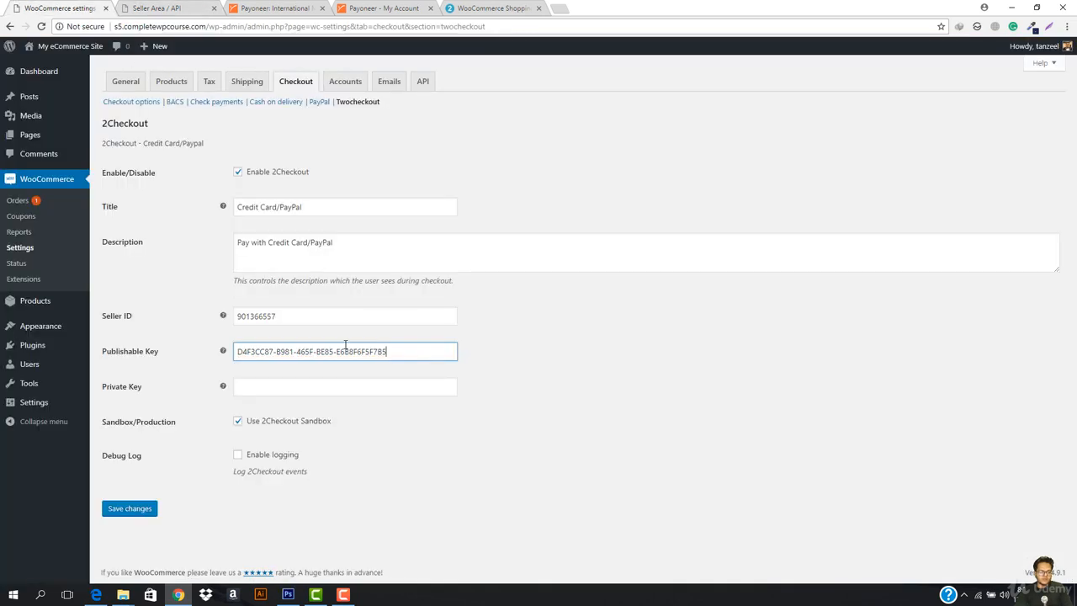
click(356, 387)
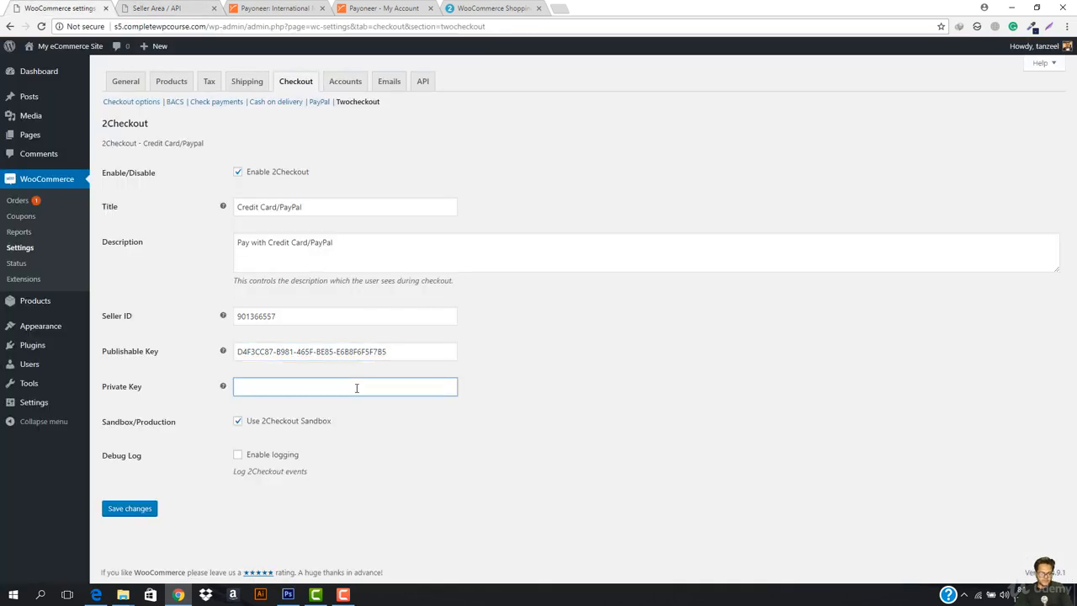
key(ctrl+v)
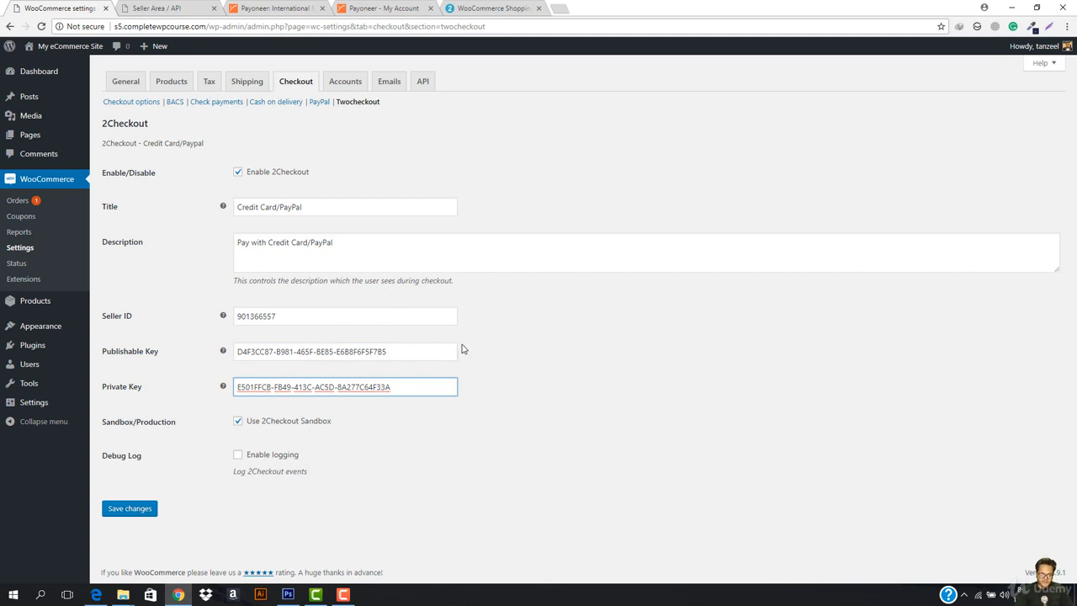
- Save the 2Checkout gateway settings and switch to the storefront browser window
click(128, 509)
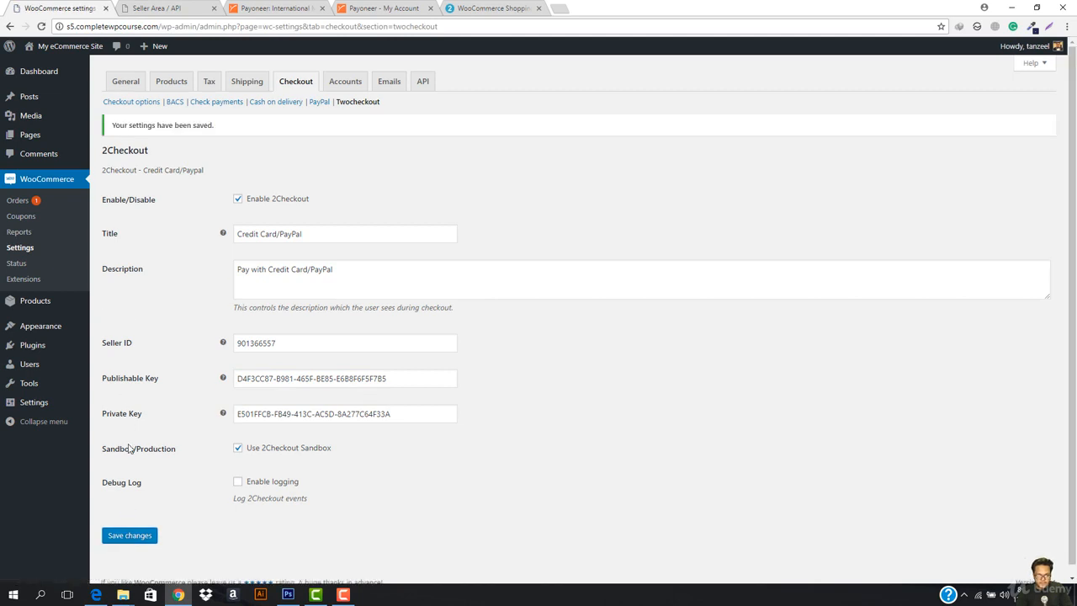
click(137, 537)
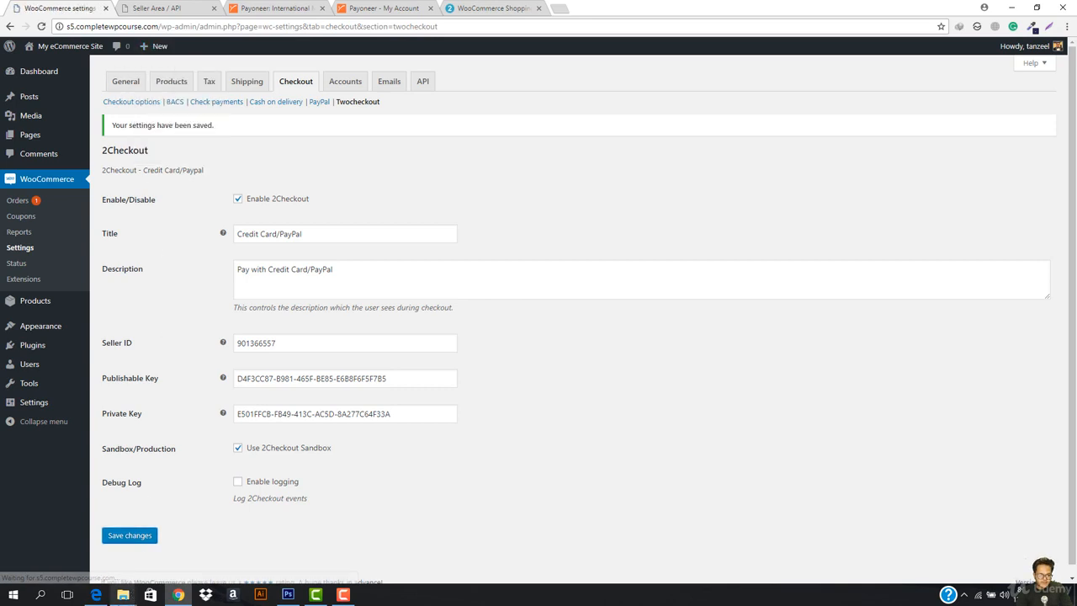
click(100, 595)
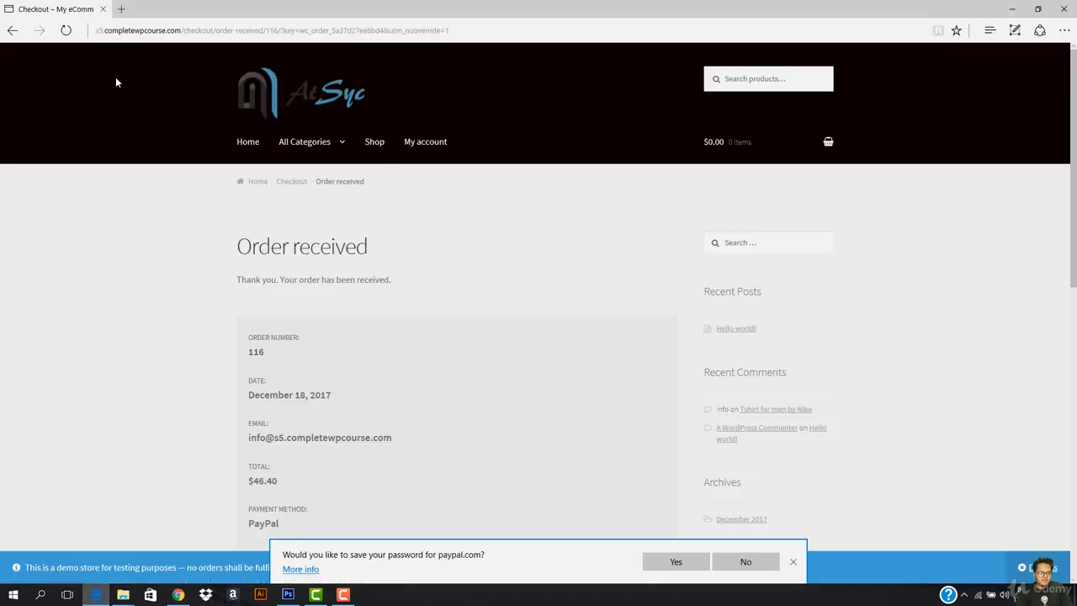
- From the store home page, add Tshirt for Men from Best Sellers to the cart
click(354, 113)
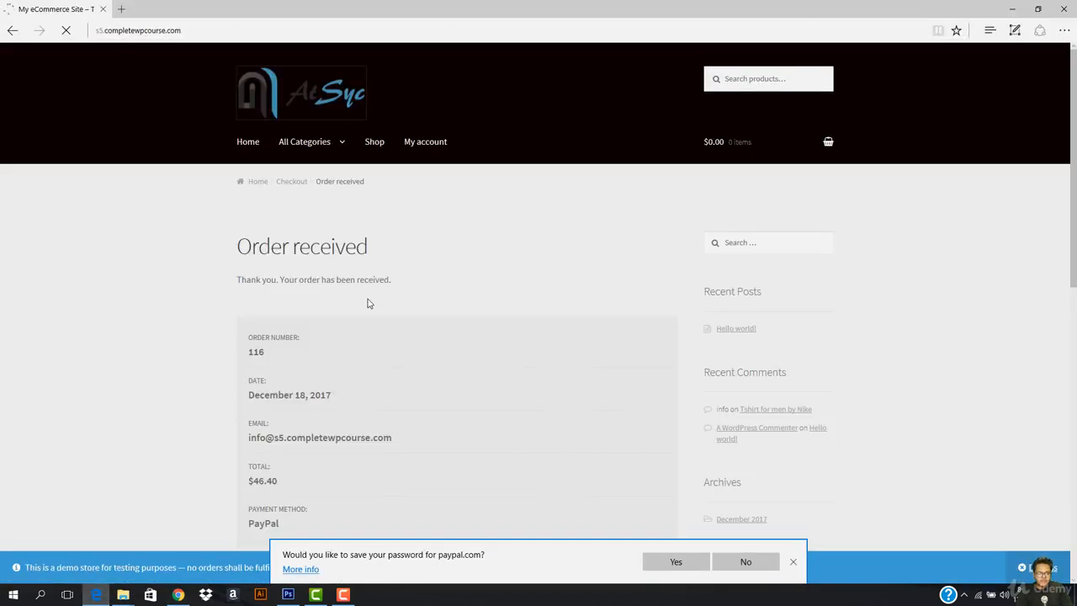
scroll(546, 368, down, 7)
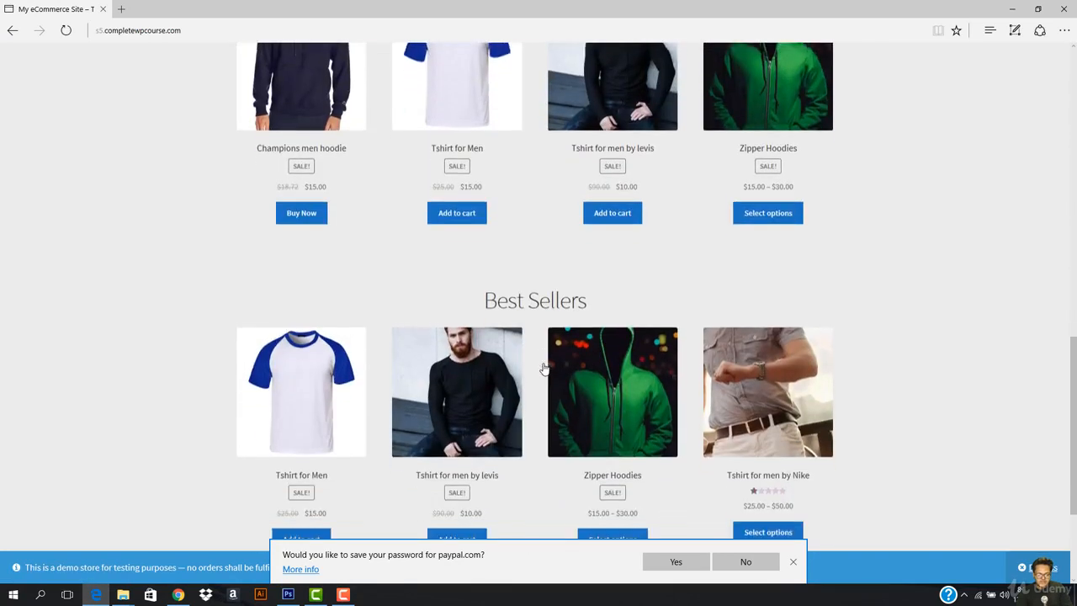
scroll(295, 480, down, 4)
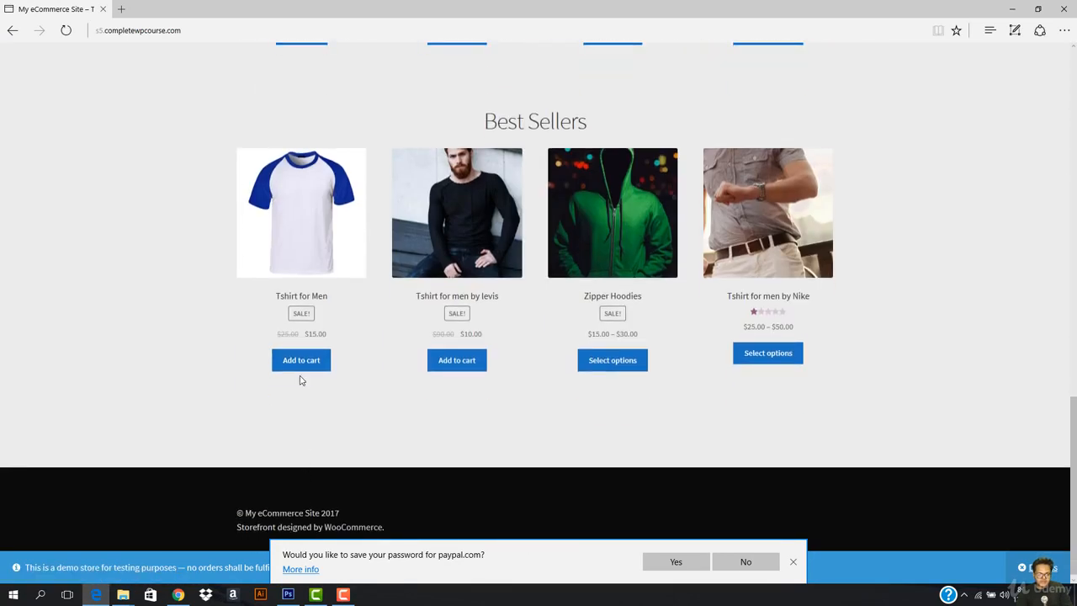
click(301, 362)
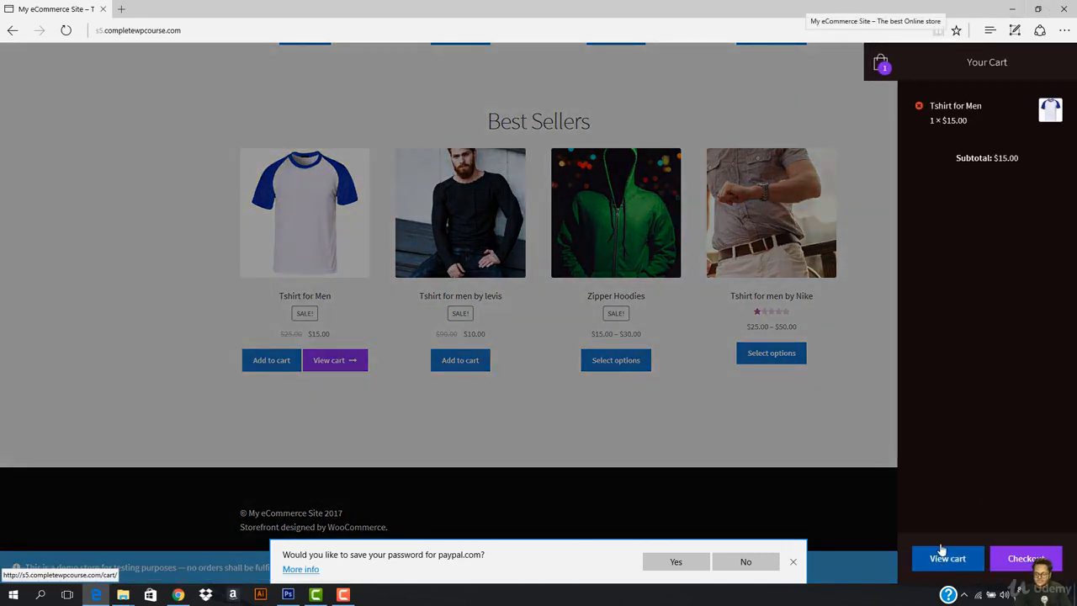
- Proceed to checkout and choose Credit Card/PayPal as the payment method
click(1025, 563)
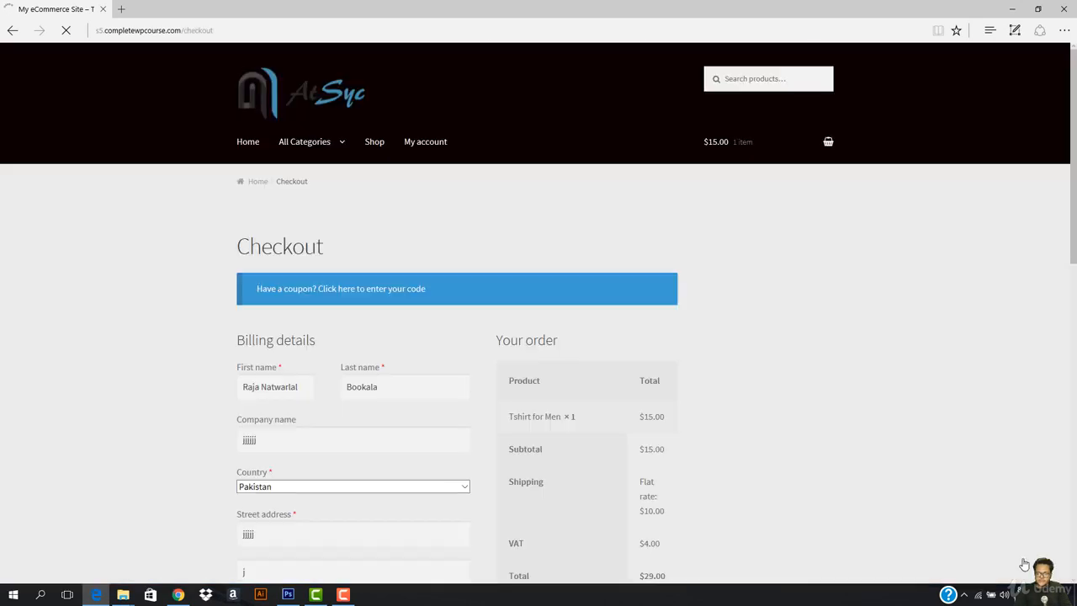
scroll(452, 472, down, 5)
scroll(308, 295, up, 3)
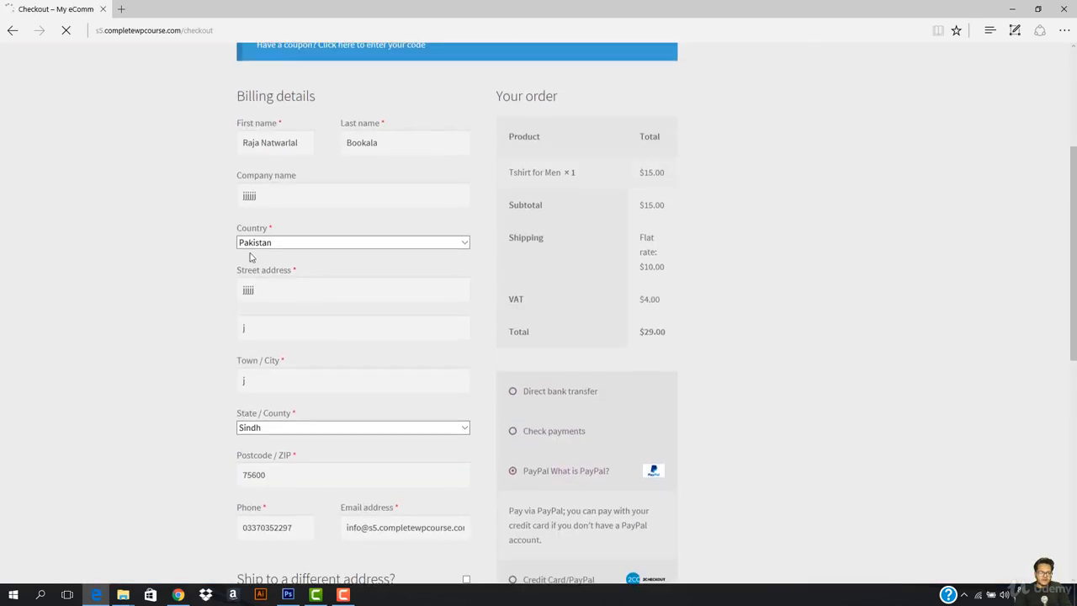
scroll(449, 315, down, 6)
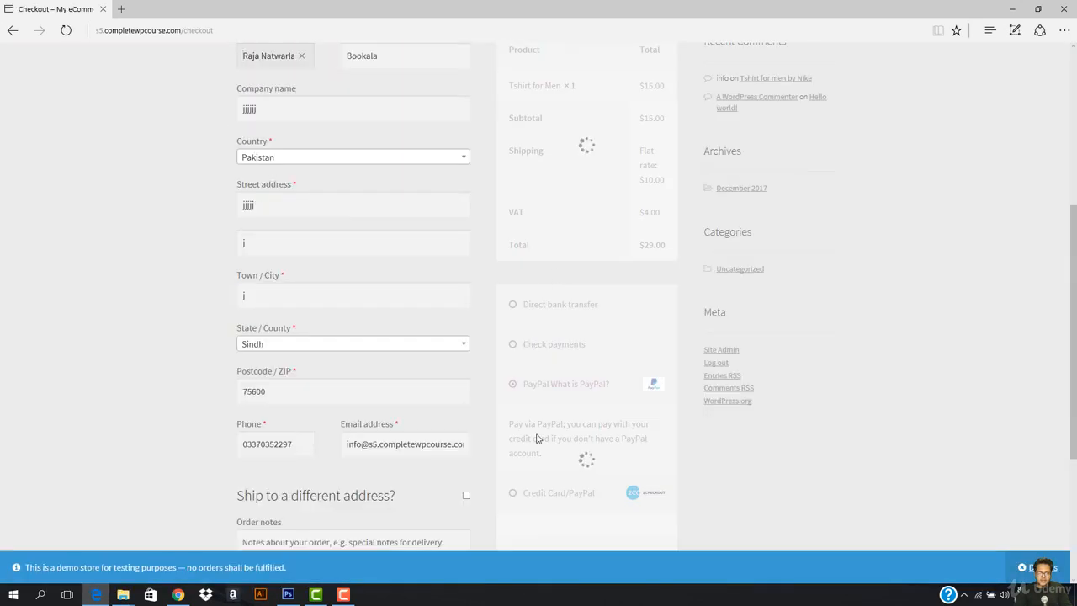
click(560, 494)
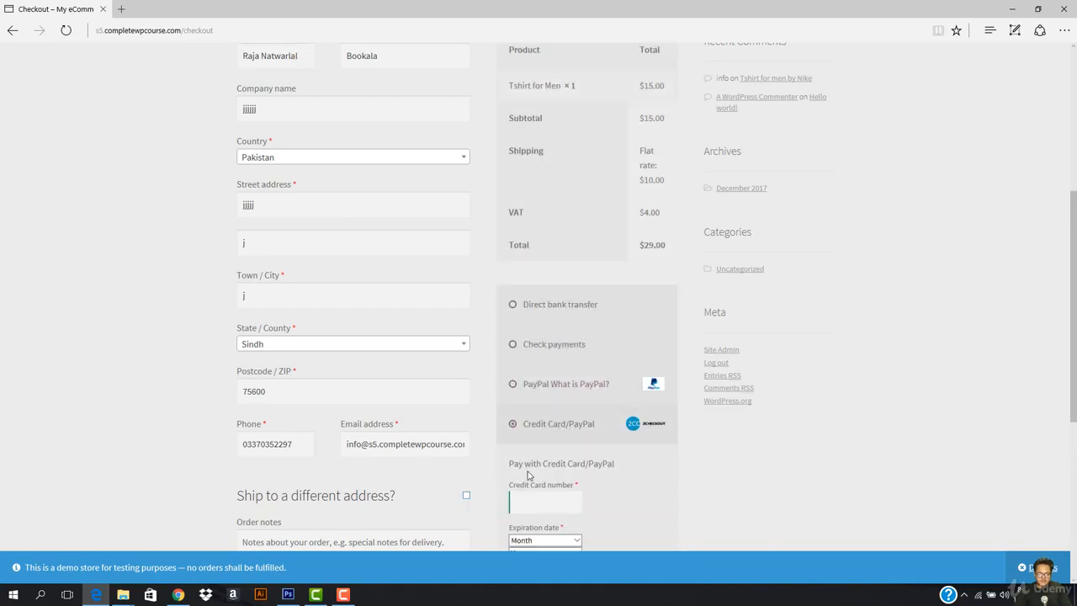
scroll(564, 379, down, 3)
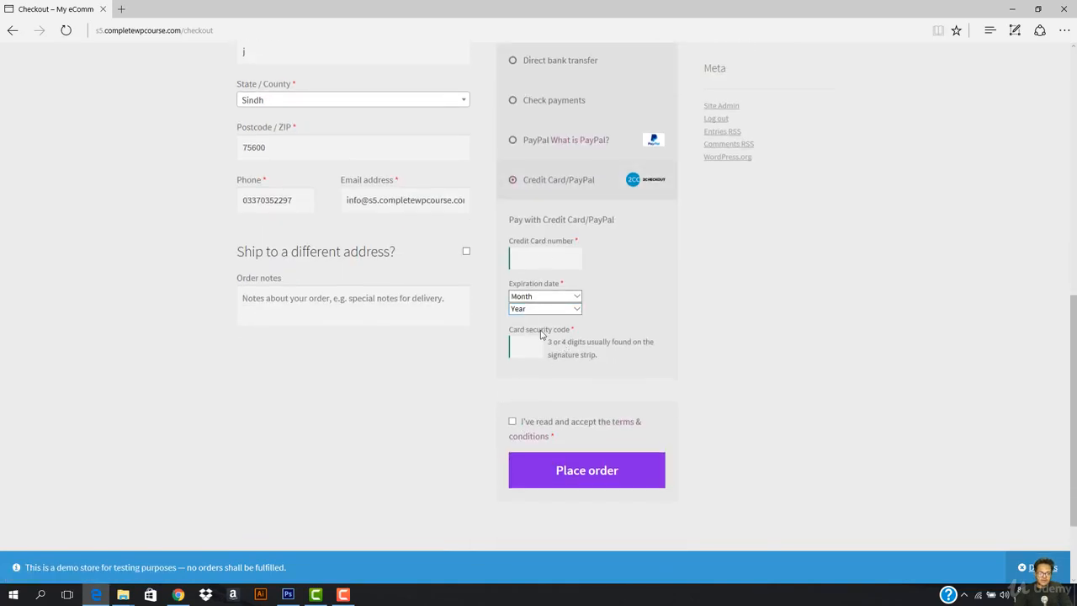
click(1021, 10)
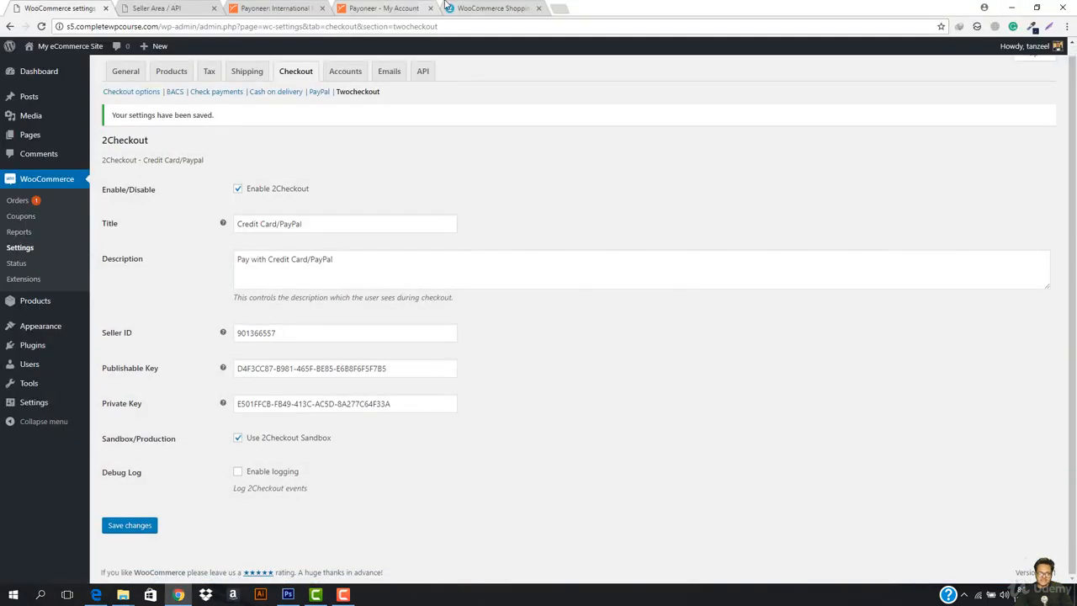
click(480, 7)
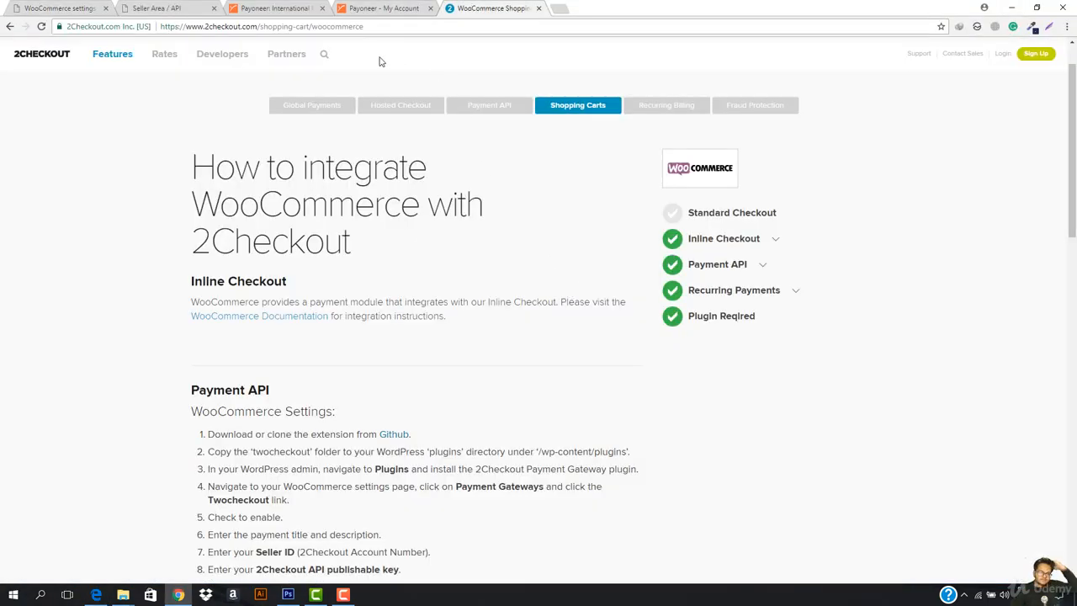
click(278, 8)
click(192, 7)
scroll(713, 488, down, 3)
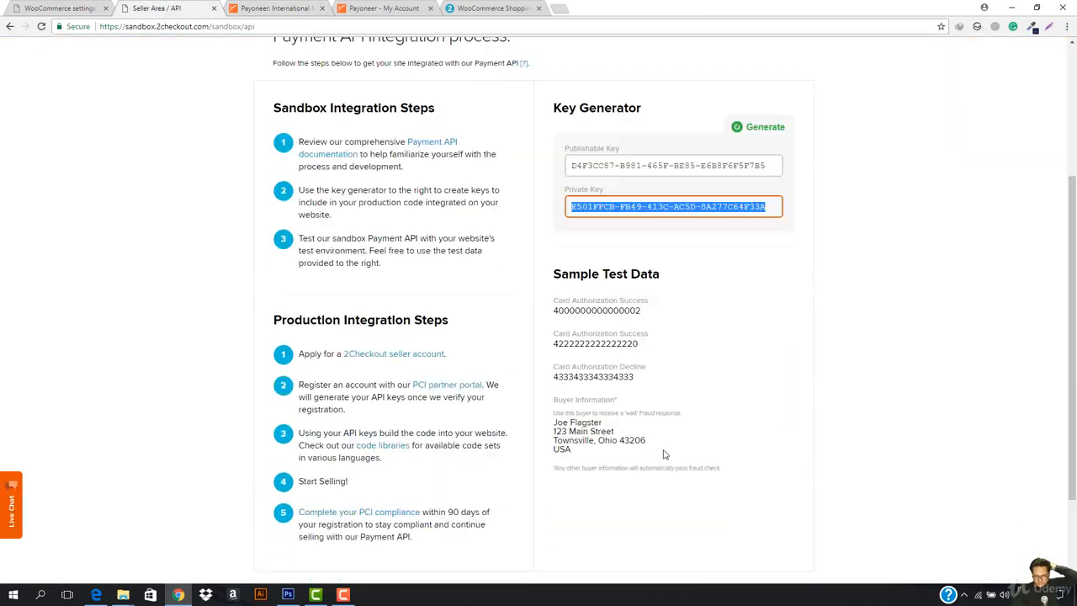
double_click(603, 306)
key(ctrl+c)
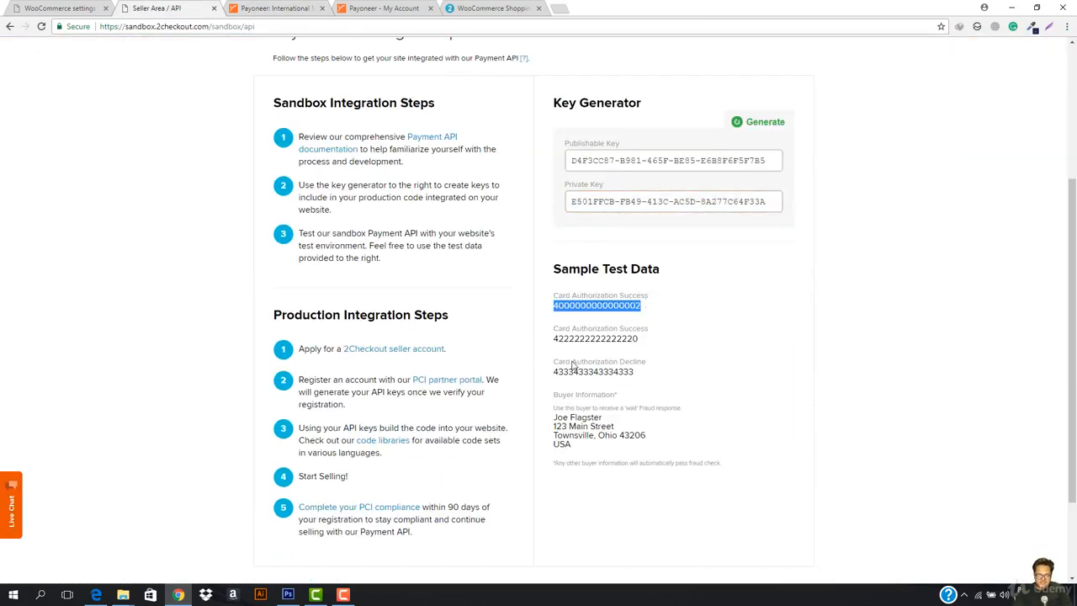
click(984, 7)
click(1012, 10)
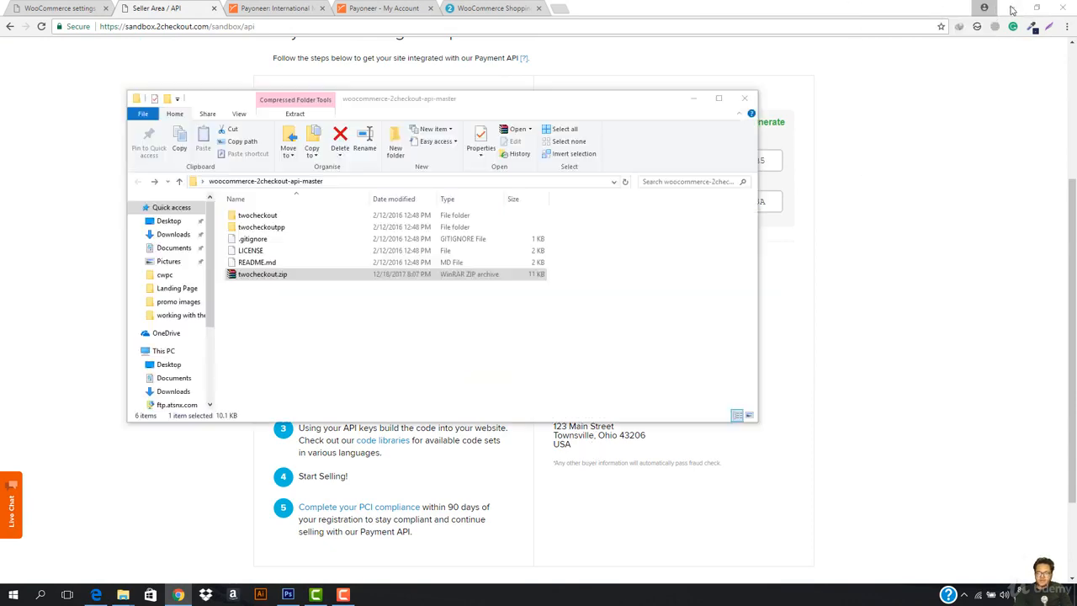
click(96, 595)
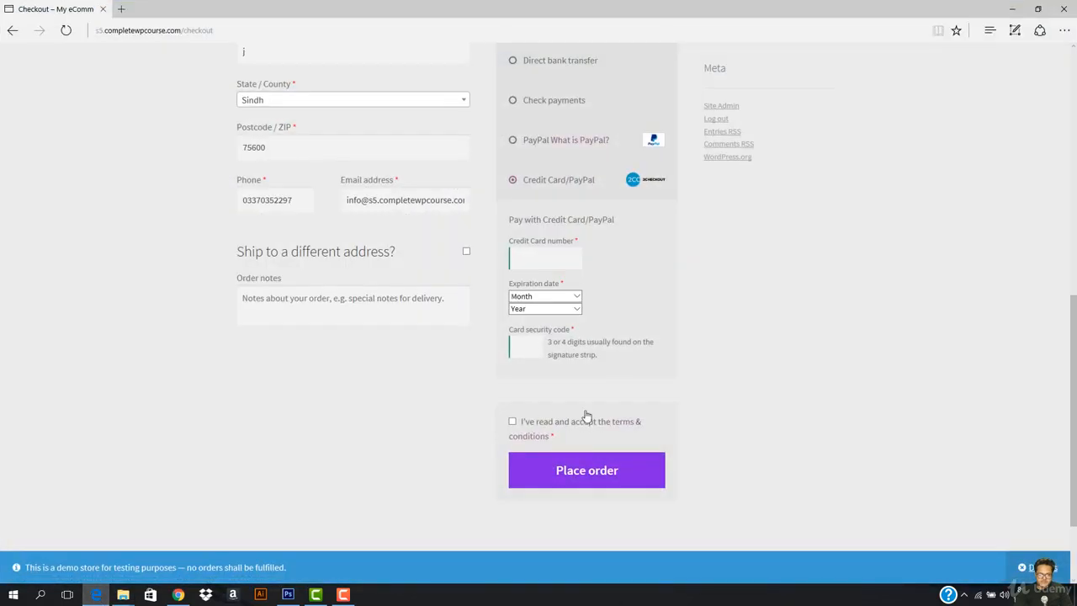
click(536, 263)
key(ctrl+v)
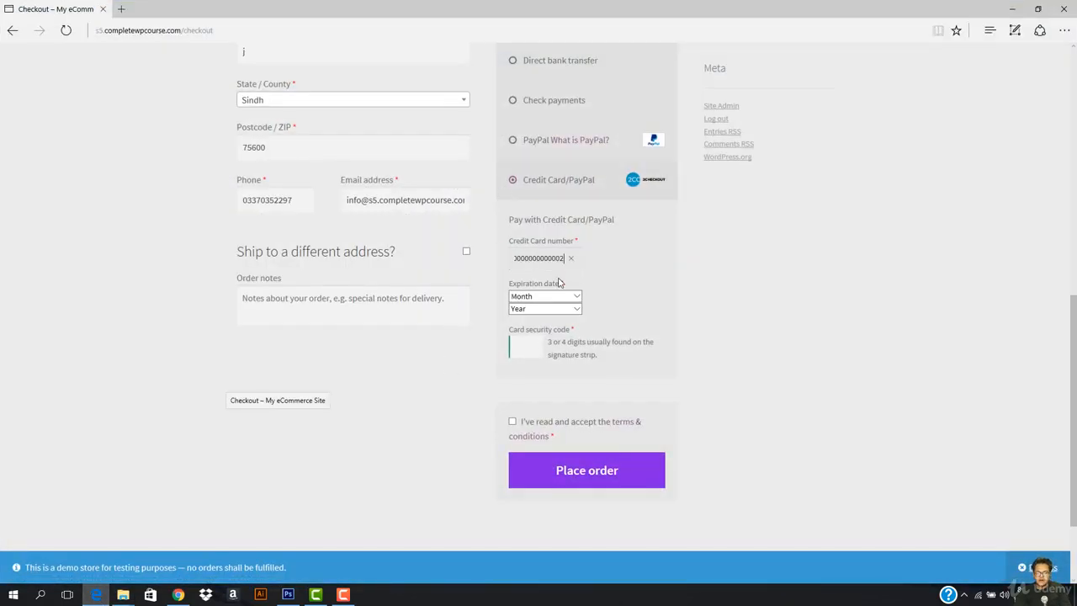
click(564, 296)
click(542, 318)
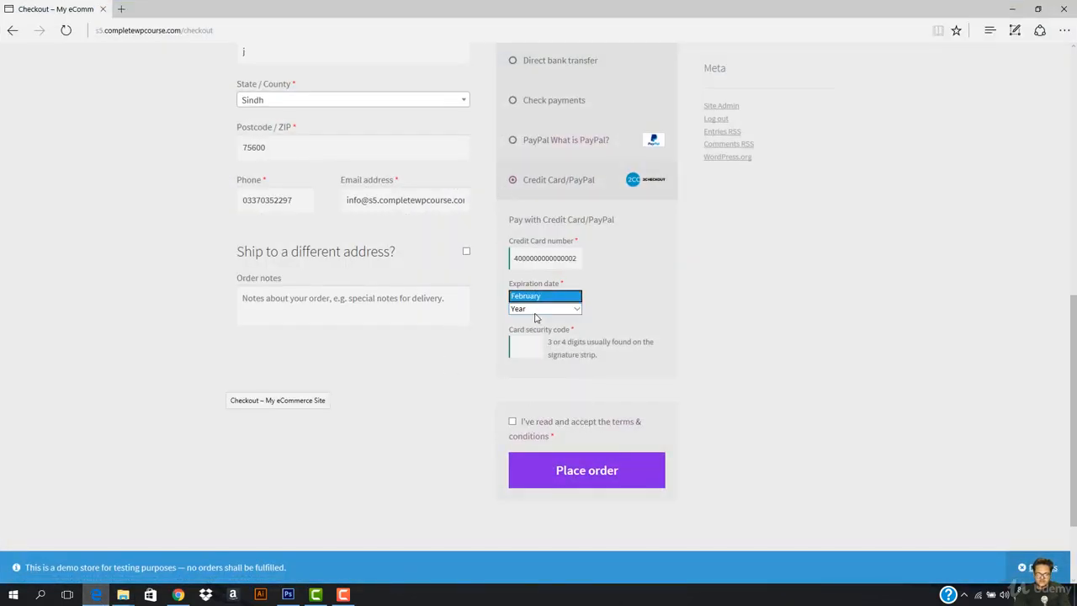
click(537, 310)
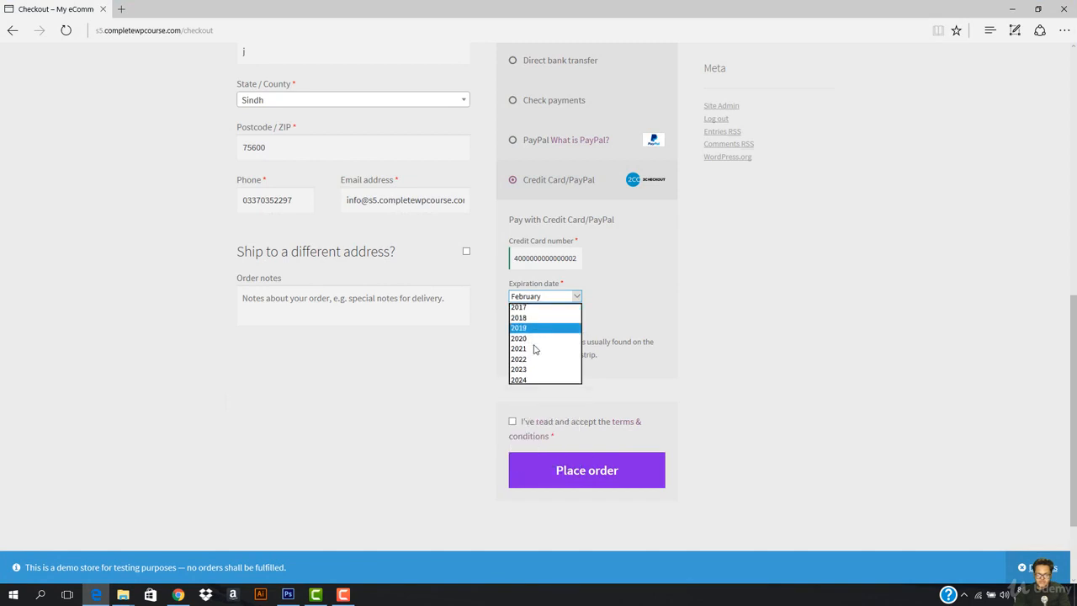
click(535, 341)
click(522, 346)
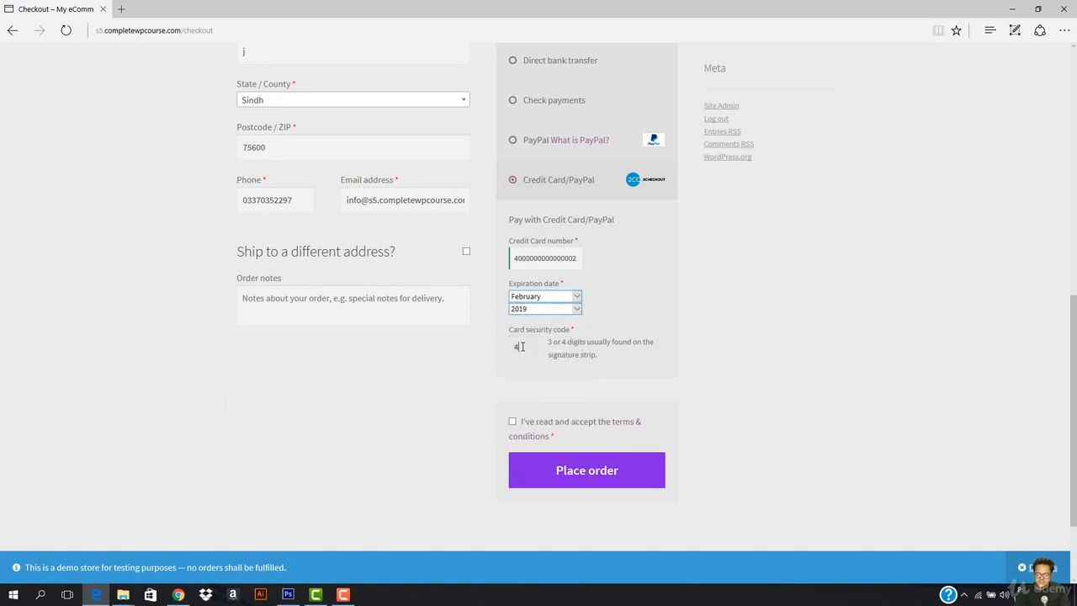
text(456)
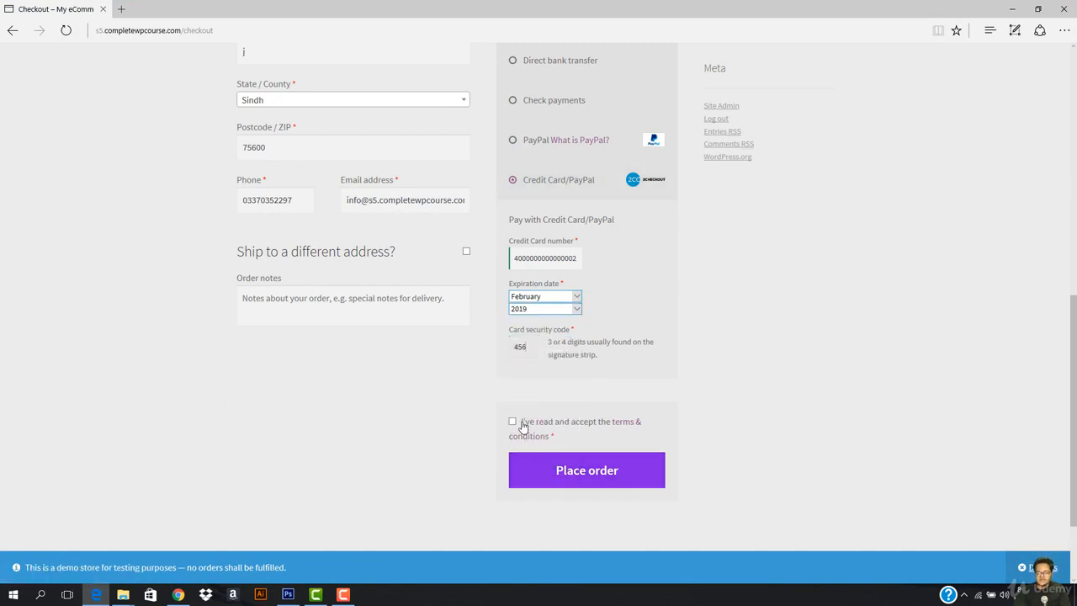
click(516, 421)
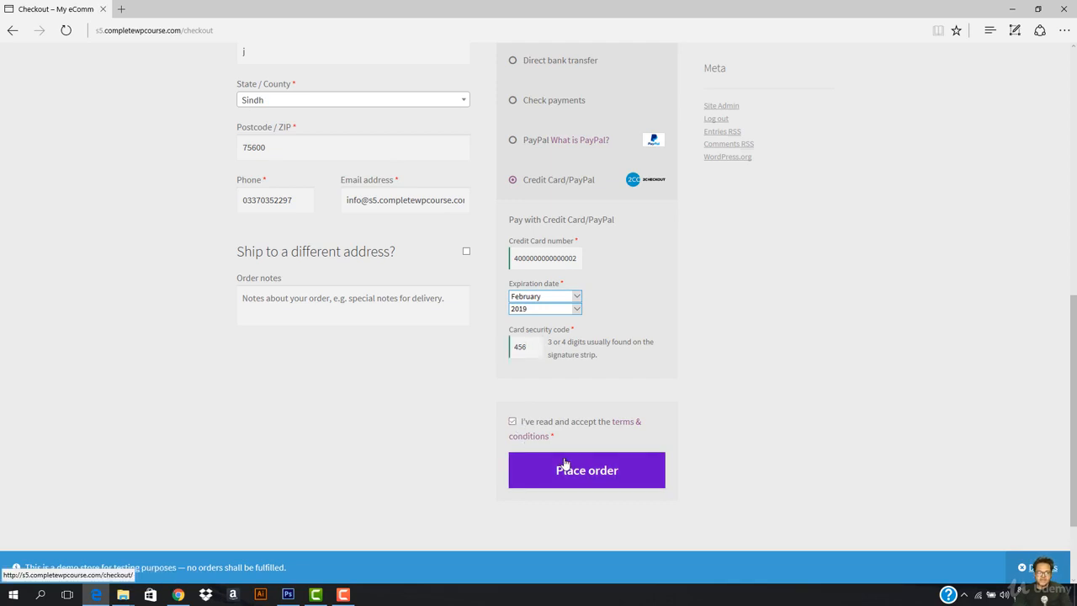
click(565, 467)
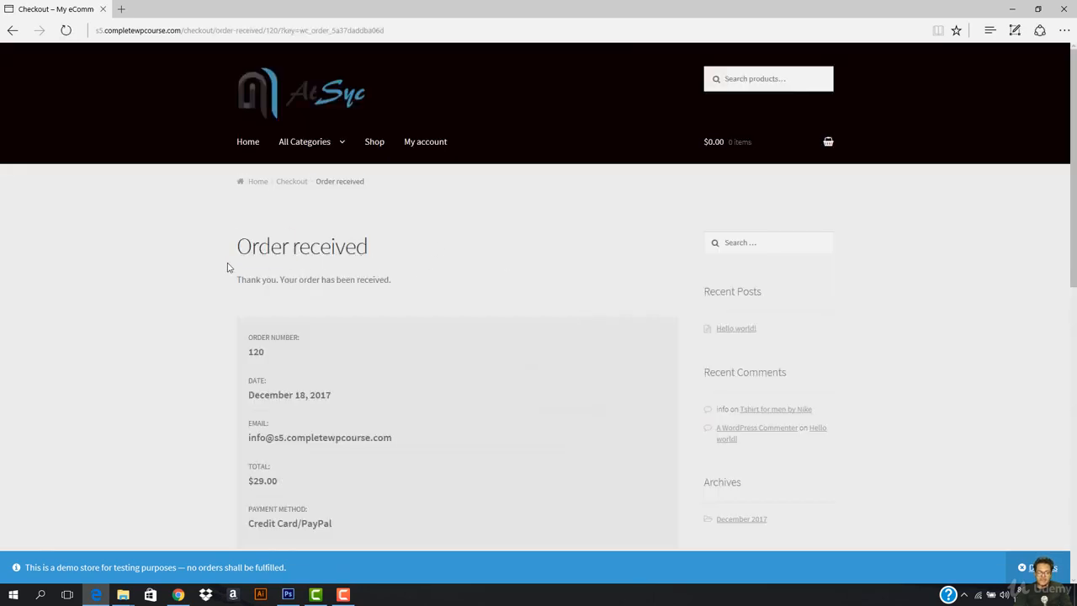
- Add the $10.00 Tshirt for men by levis to the cart, open checkout, then switch to Chrome's sandbox page
scroll(365, 298, down, 4)
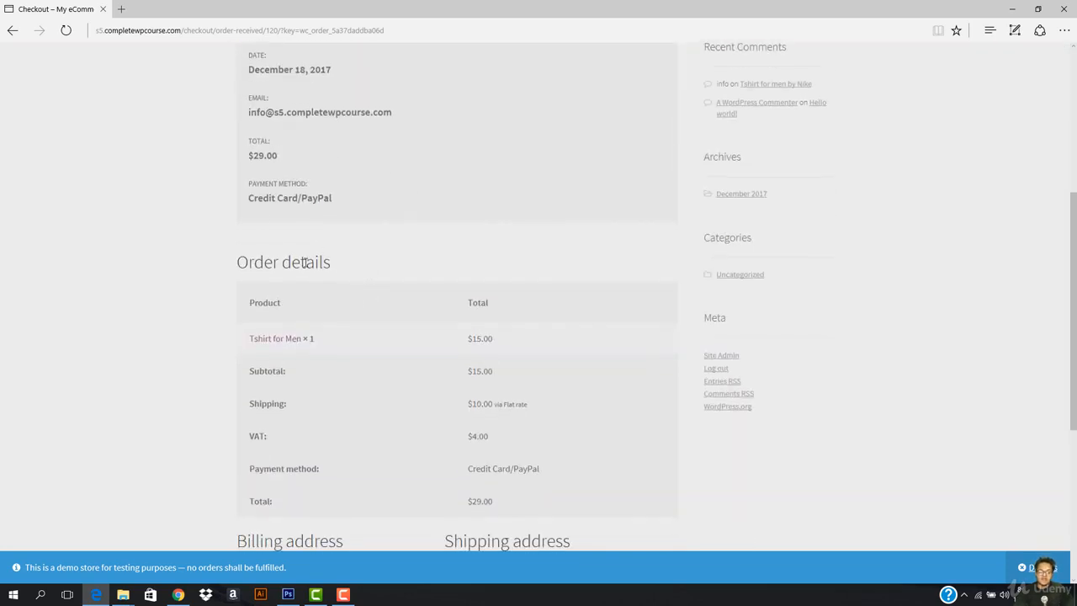
scroll(329, 314, down, 4)
scroll(373, 305, up, 10)
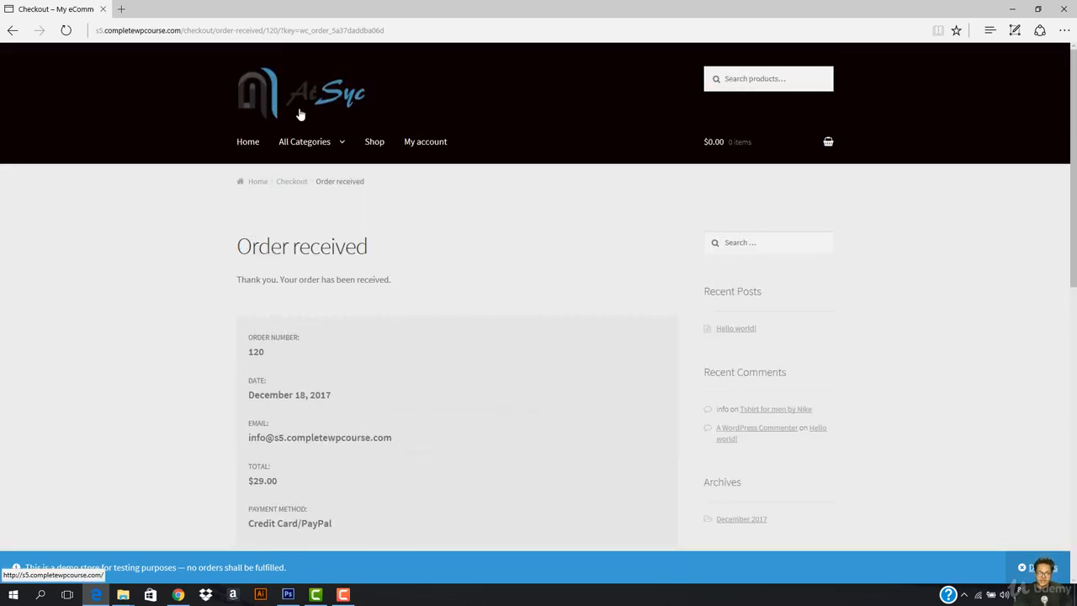
click(301, 114)
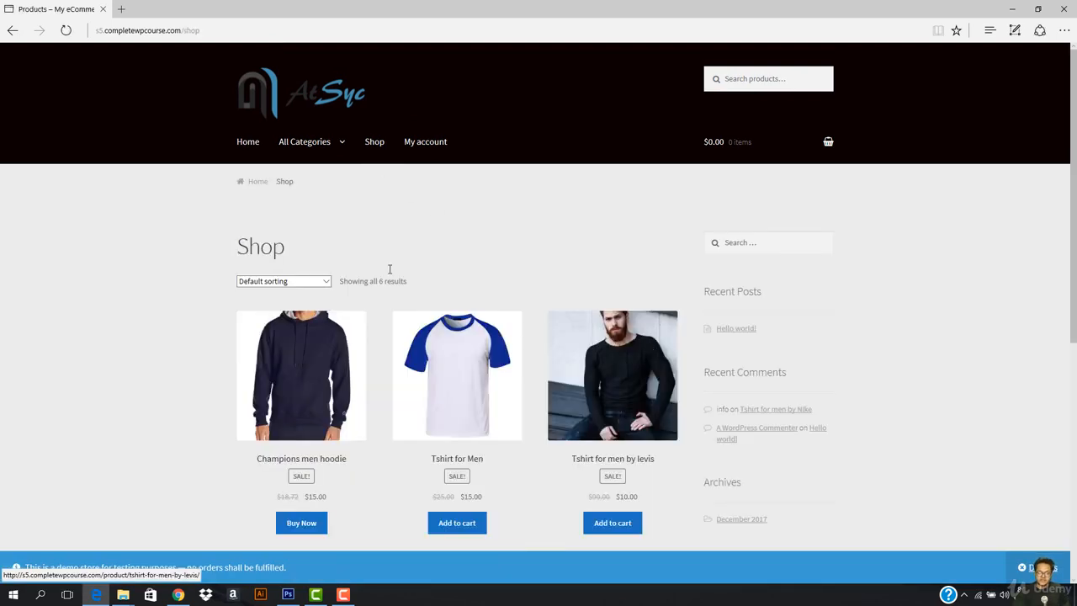
scroll(445, 269, down, 4)
click(623, 200)
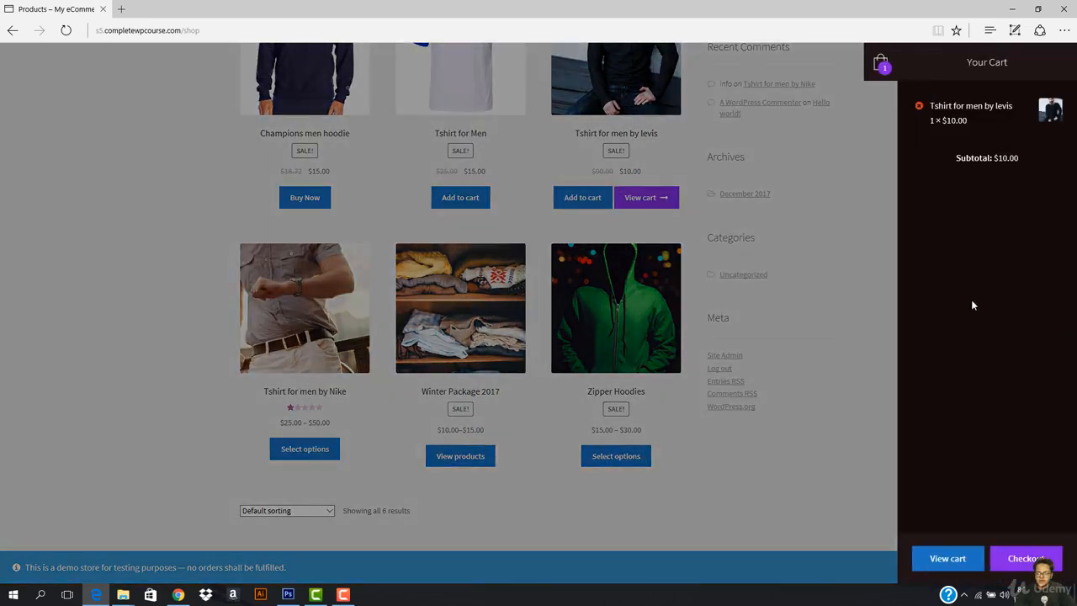
click(1025, 558)
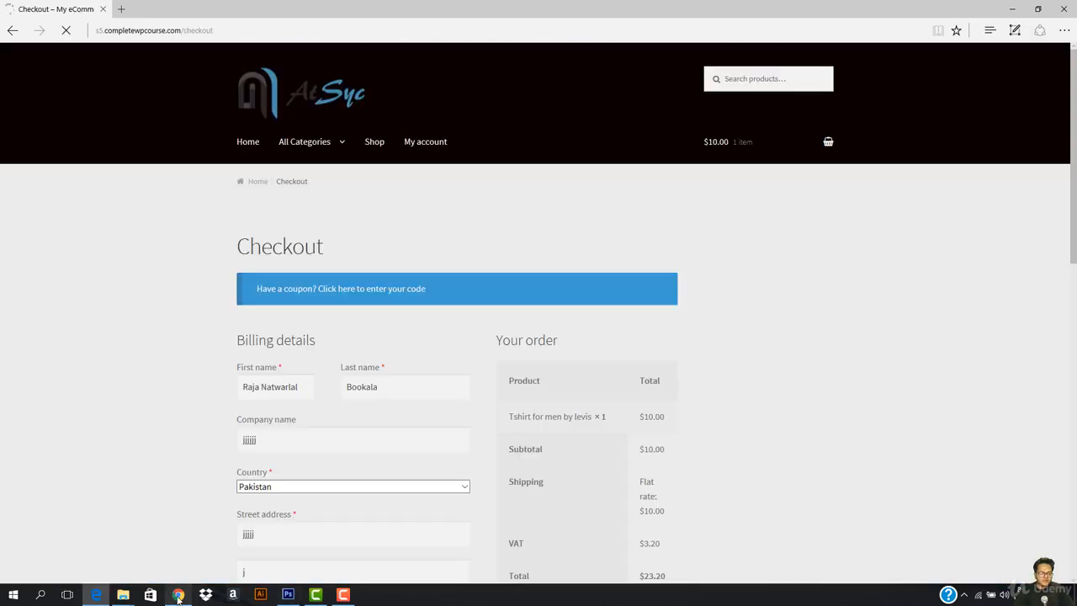
click(179, 595)
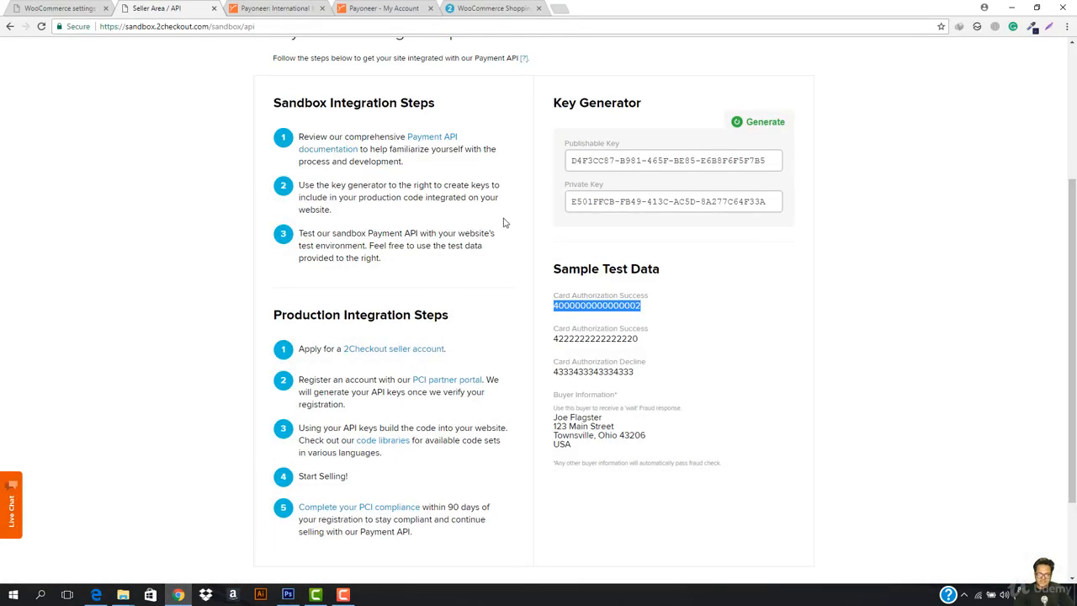
double_click(588, 371)
key(ctrl+c)
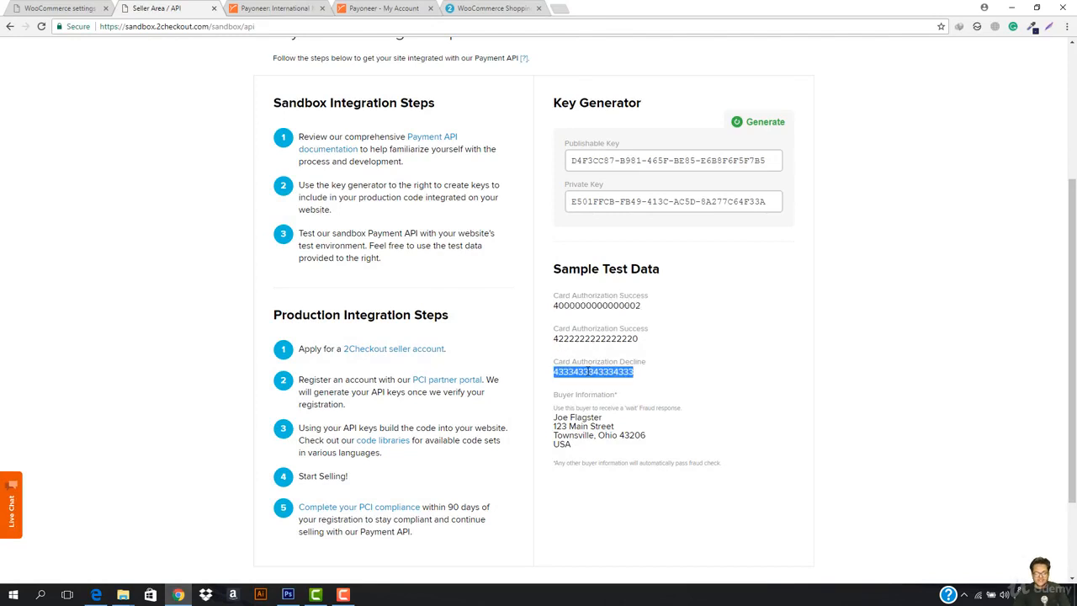
click(1012, 8)
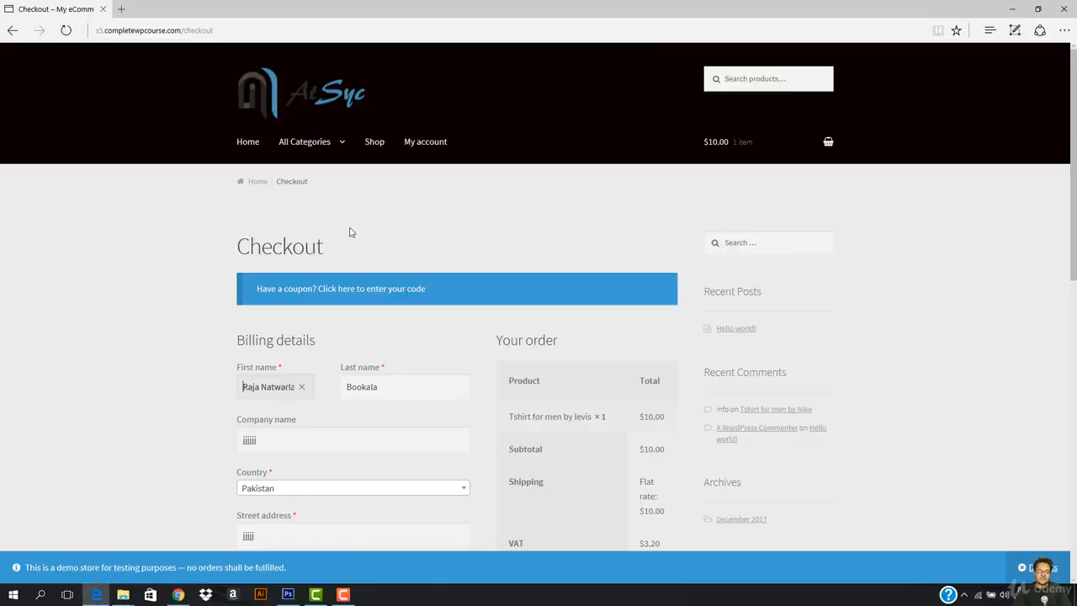
scroll(666, 346, down, 10)
click(544, 193)
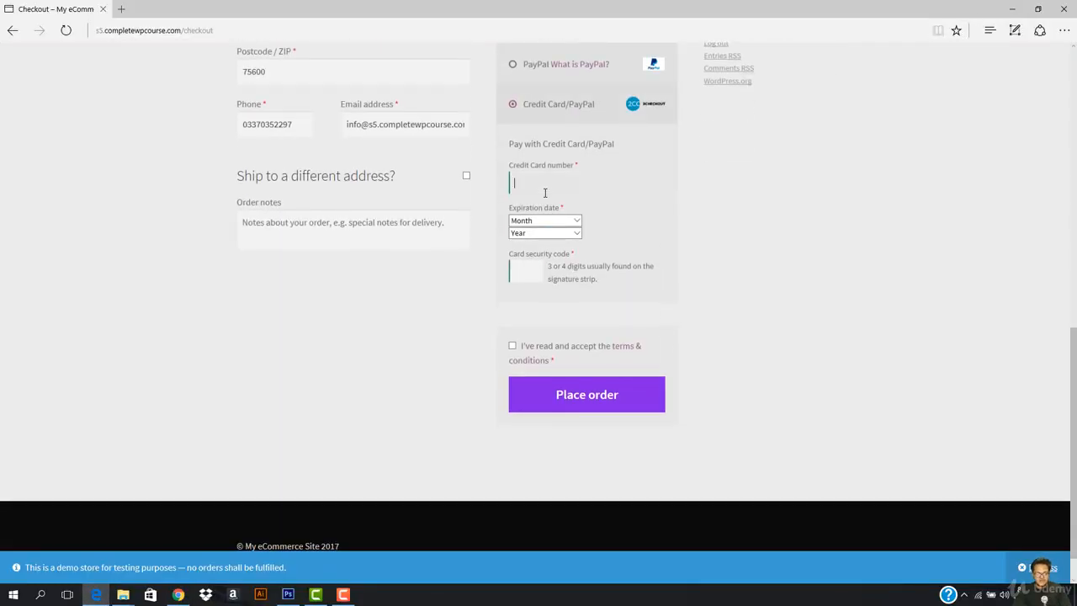
key(ctrl+v)
- Set expiry to February 2020, fill the security code, accept terms and place the order
click(539, 221)
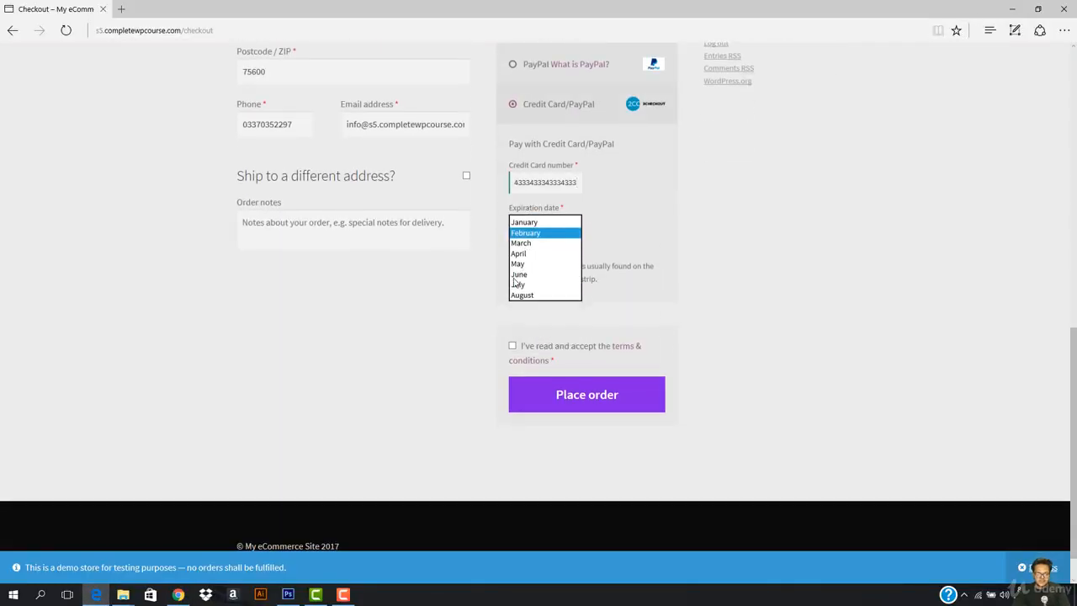
click(533, 243)
click(537, 233)
click(526, 272)
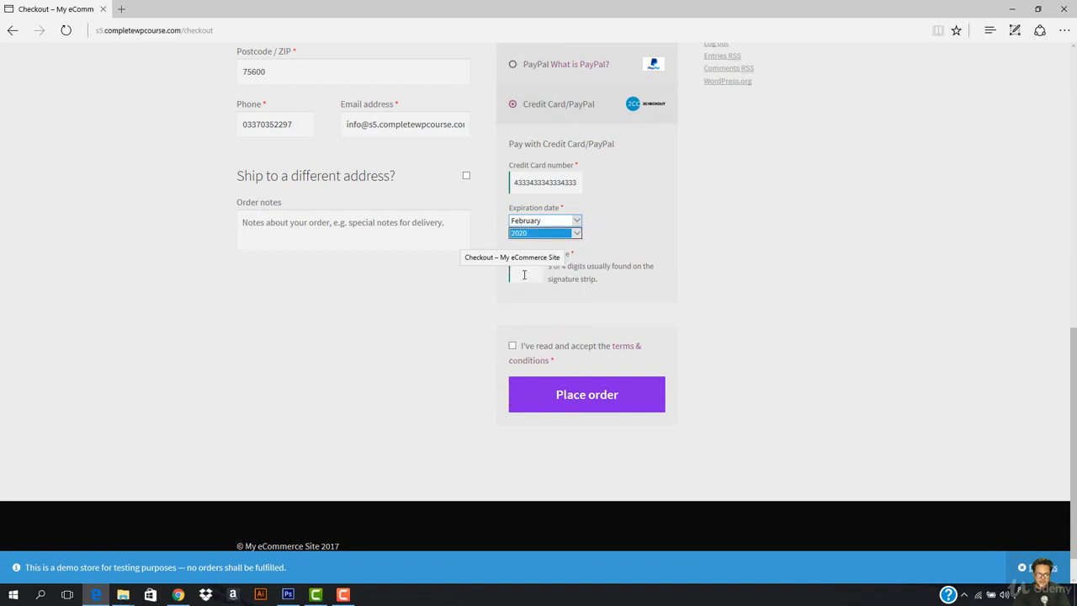
click(523, 275)
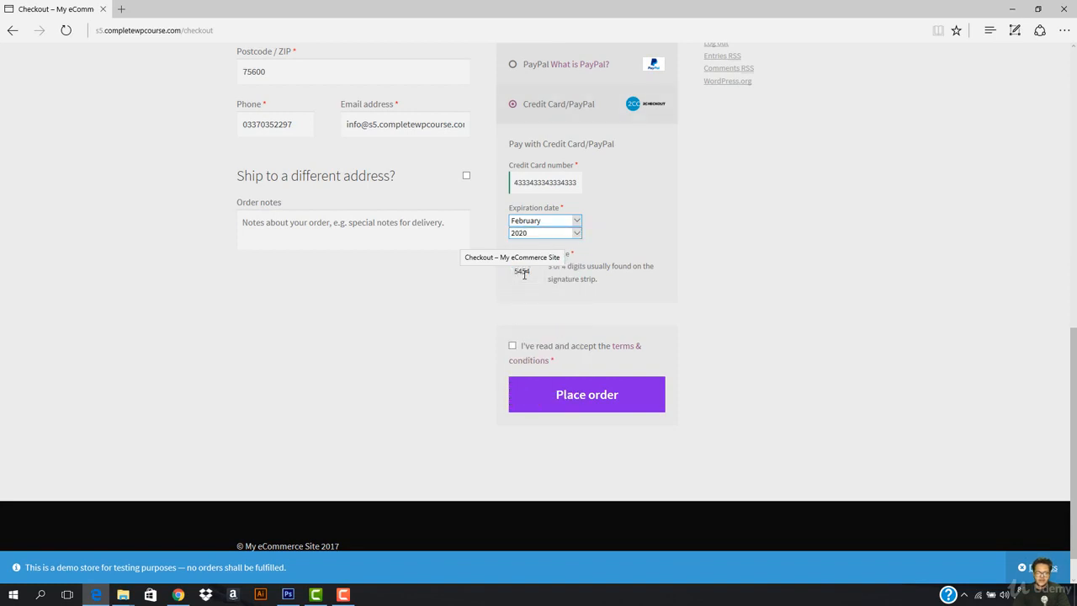
click(512, 345)
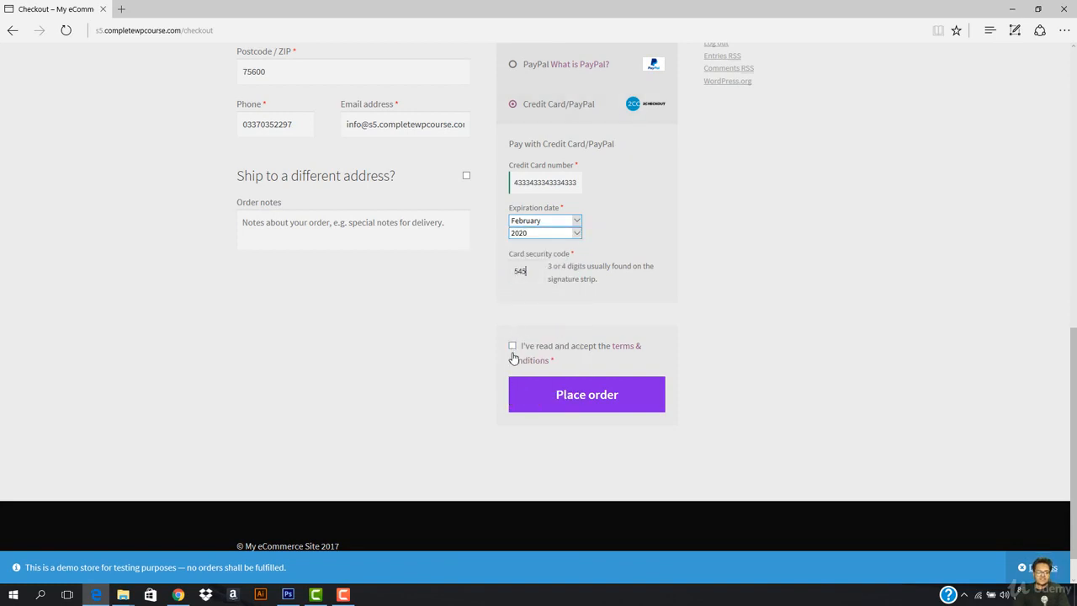
click(541, 403)
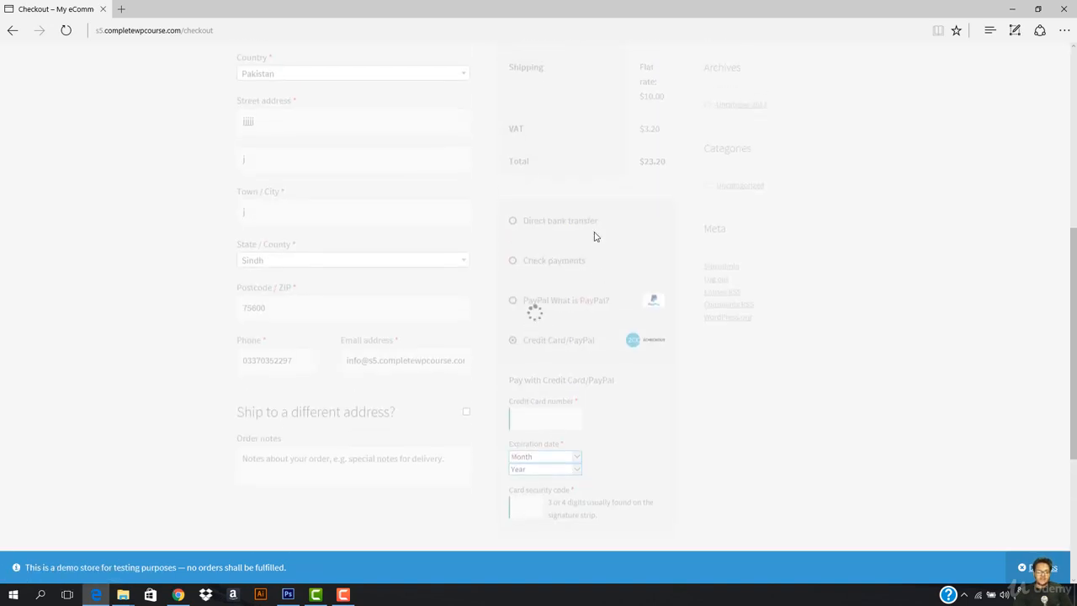
- Check the red Payment Authorization Failed notice for the decline card, then close the store tab
scroll(595, 237, down, 2)
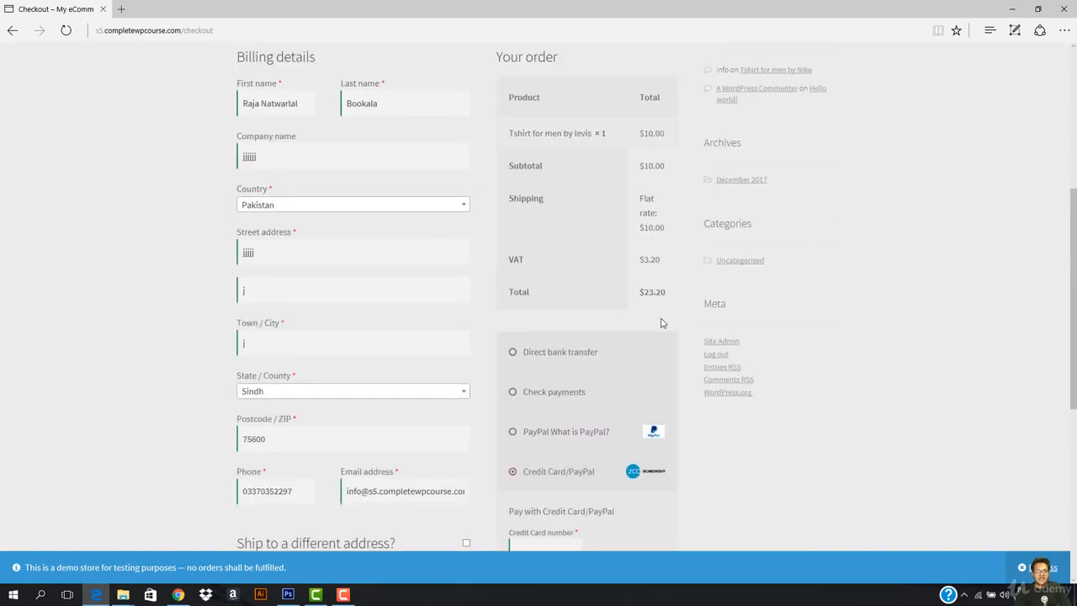
drag(257, 115, 549, 116)
click(534, 130)
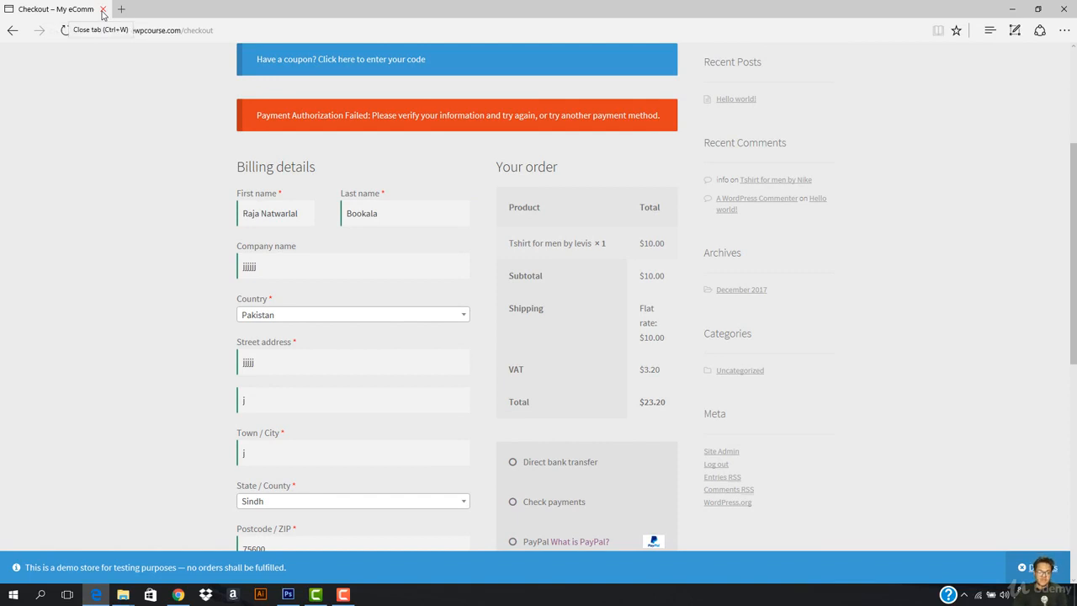
scroll(457, 207, down, 5)
click(513, 417)
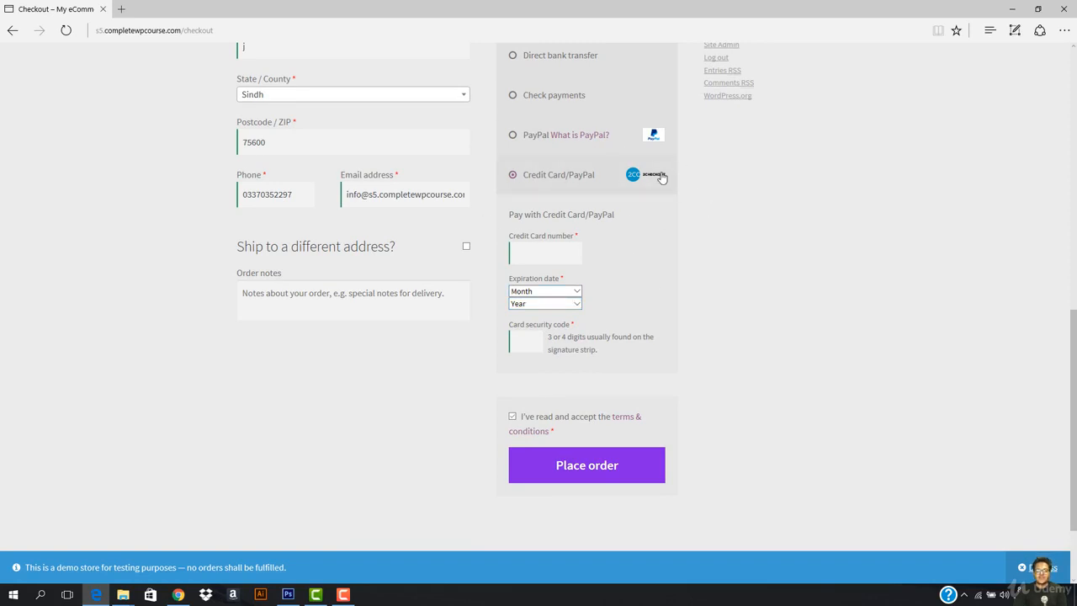
scroll(566, 277, up, 8)
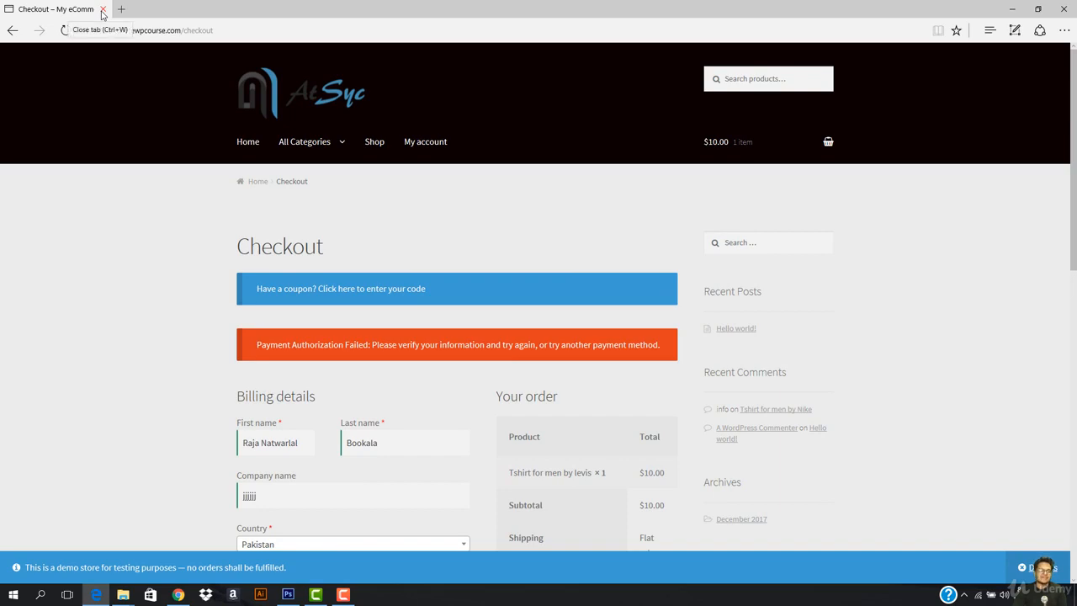
click(102, 14)
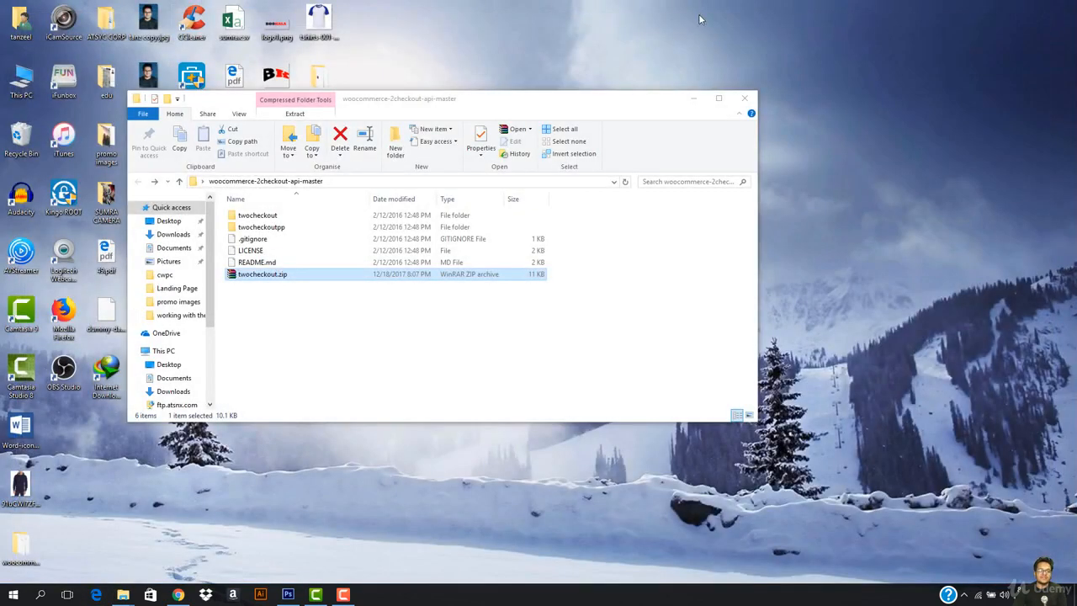
- Bring Chrome forward and go back to the Seller Area / API tab with keys and test cards
click(178, 595)
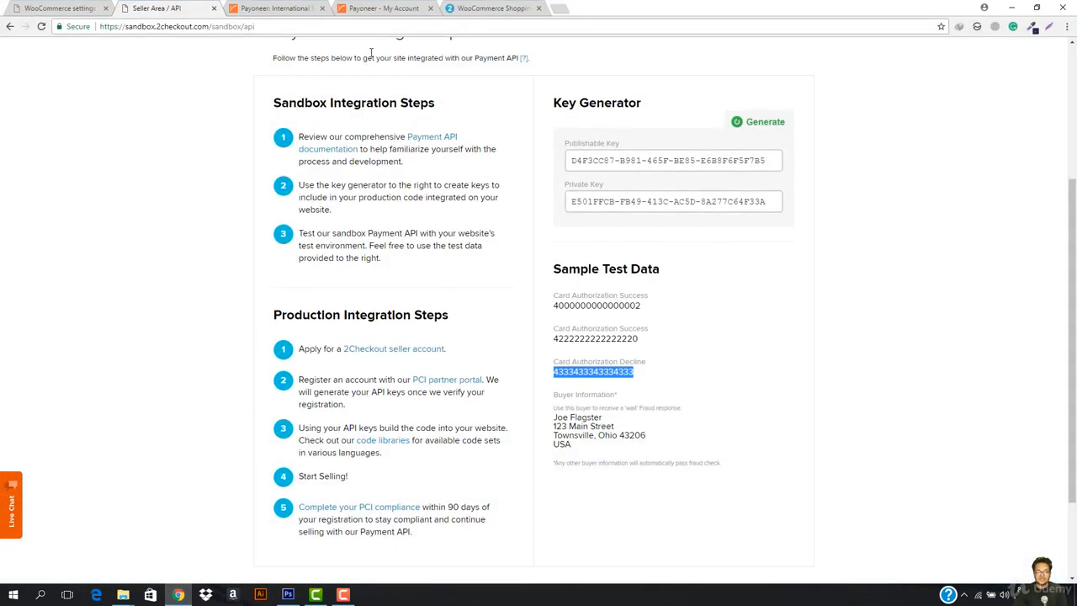
click(51, 7)
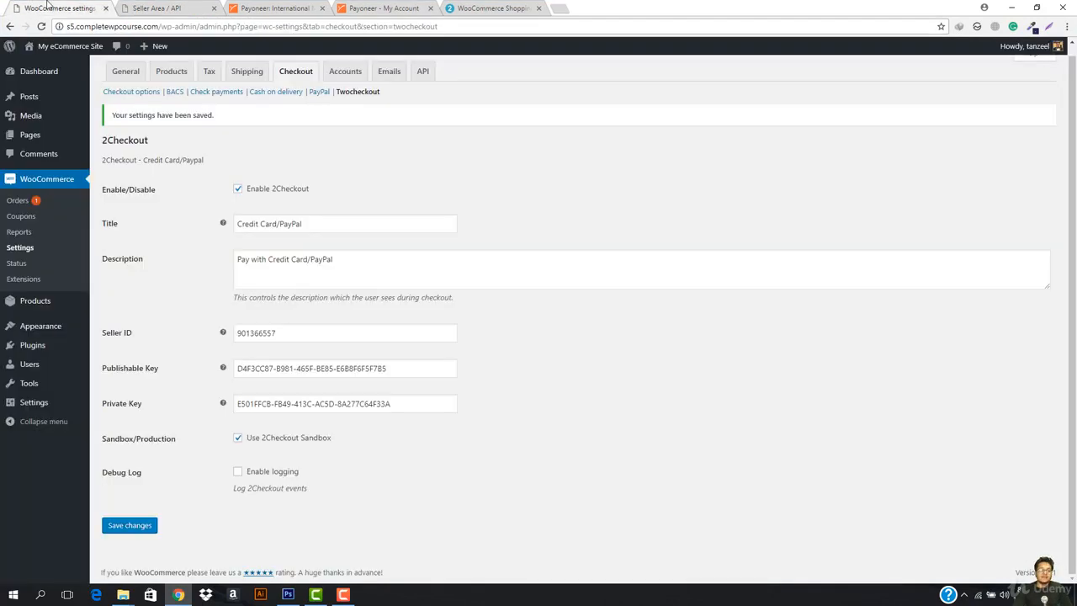
click(202, 5)
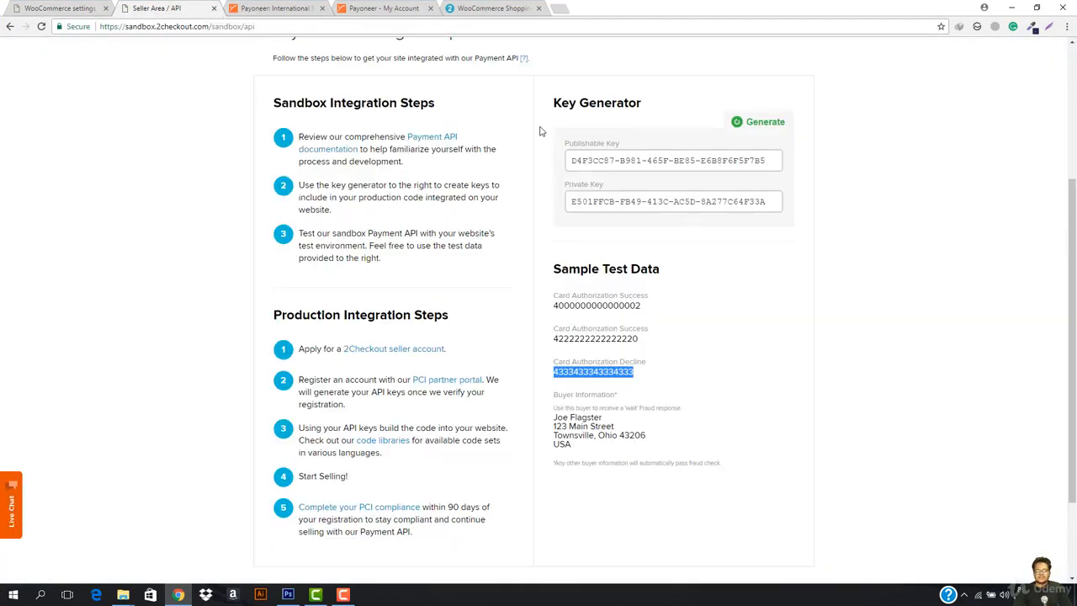